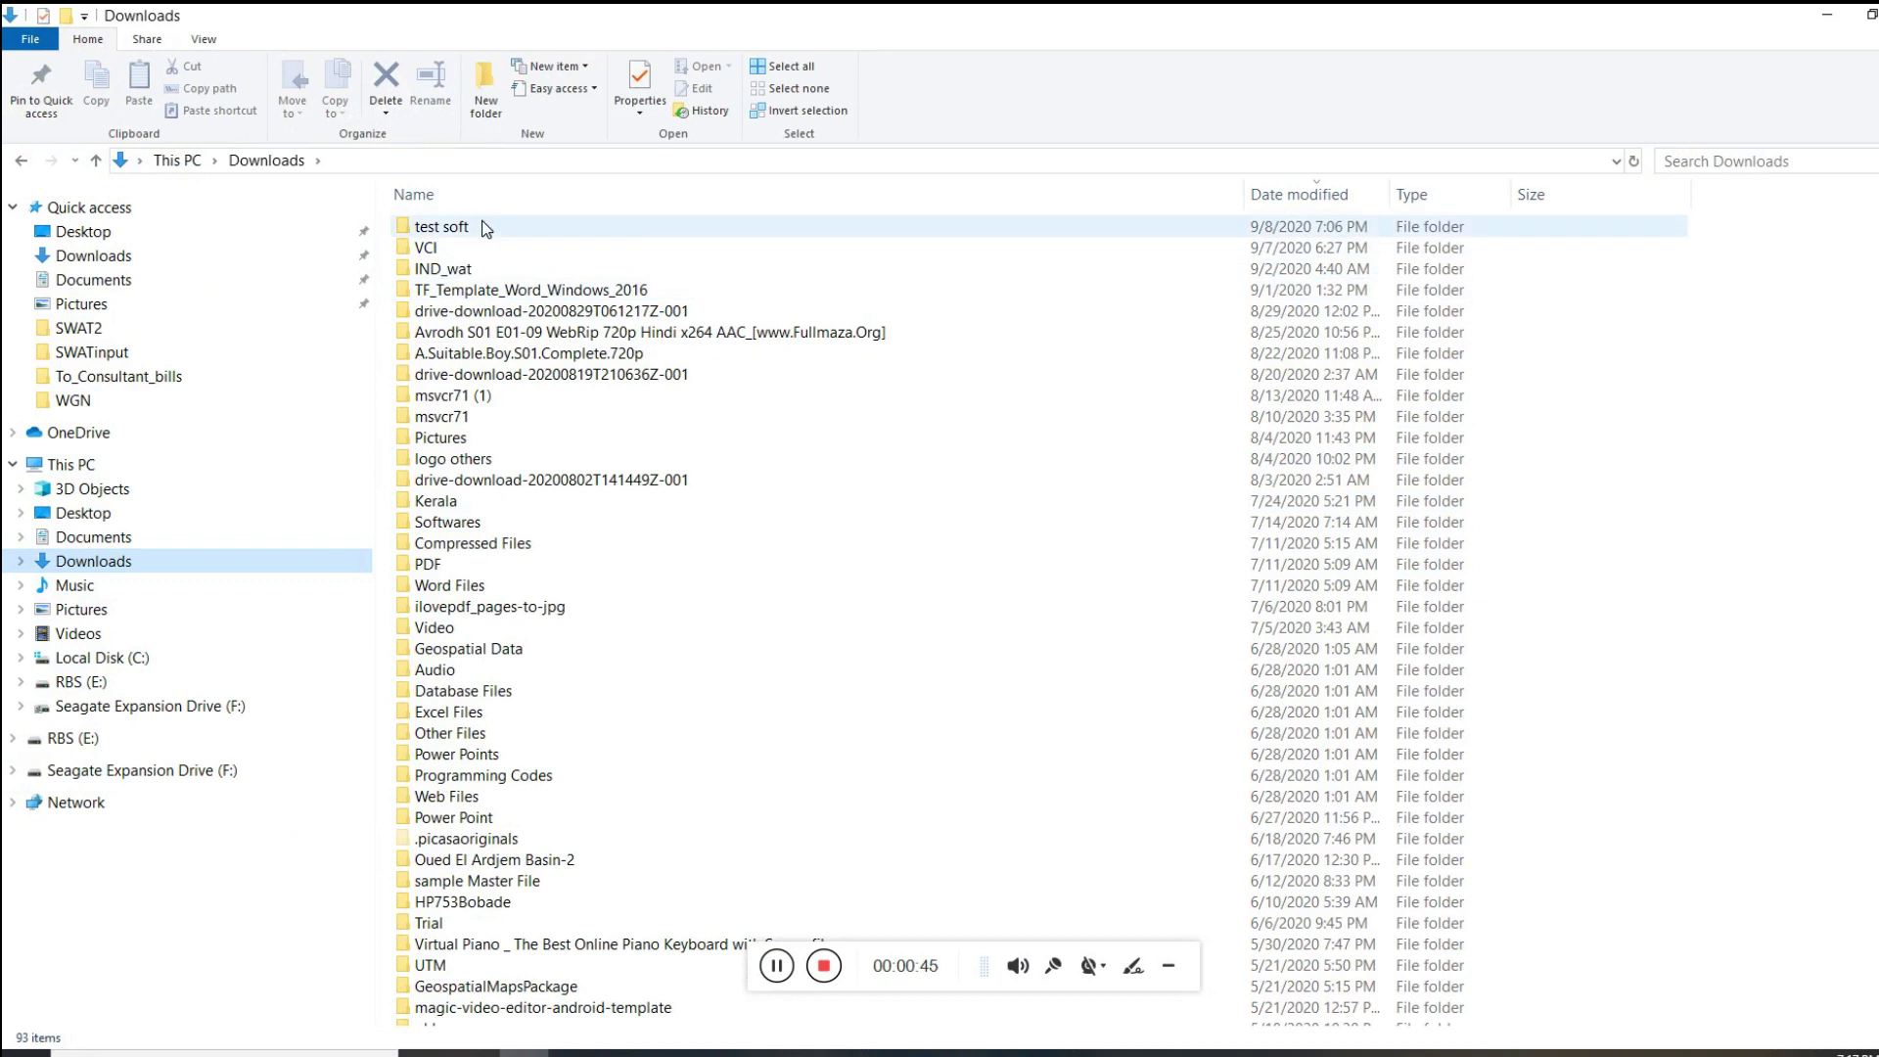
Open the test soft folder inside Downloads
scroll(491, 575, down, 9)
scroll(604, 570, down, 8)
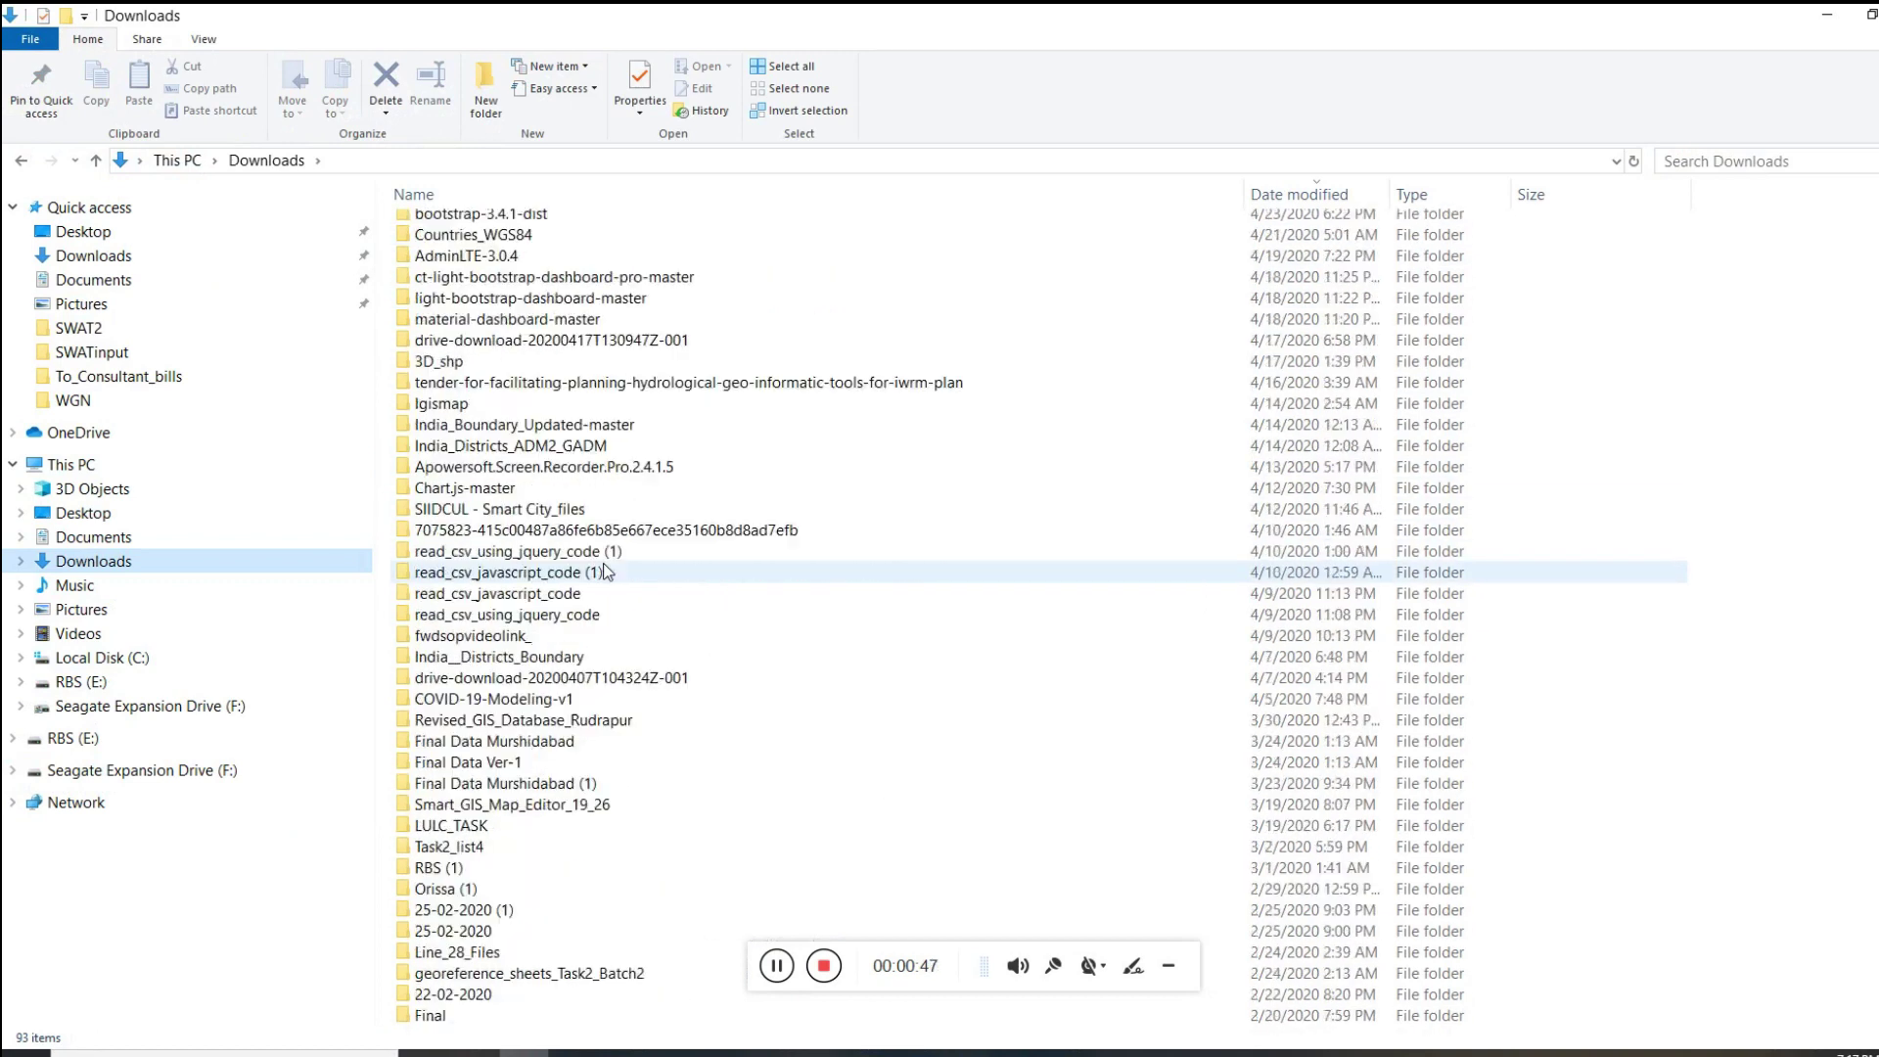
scroll(615, 576, up, 12)
scroll(614, 576, up, 5)
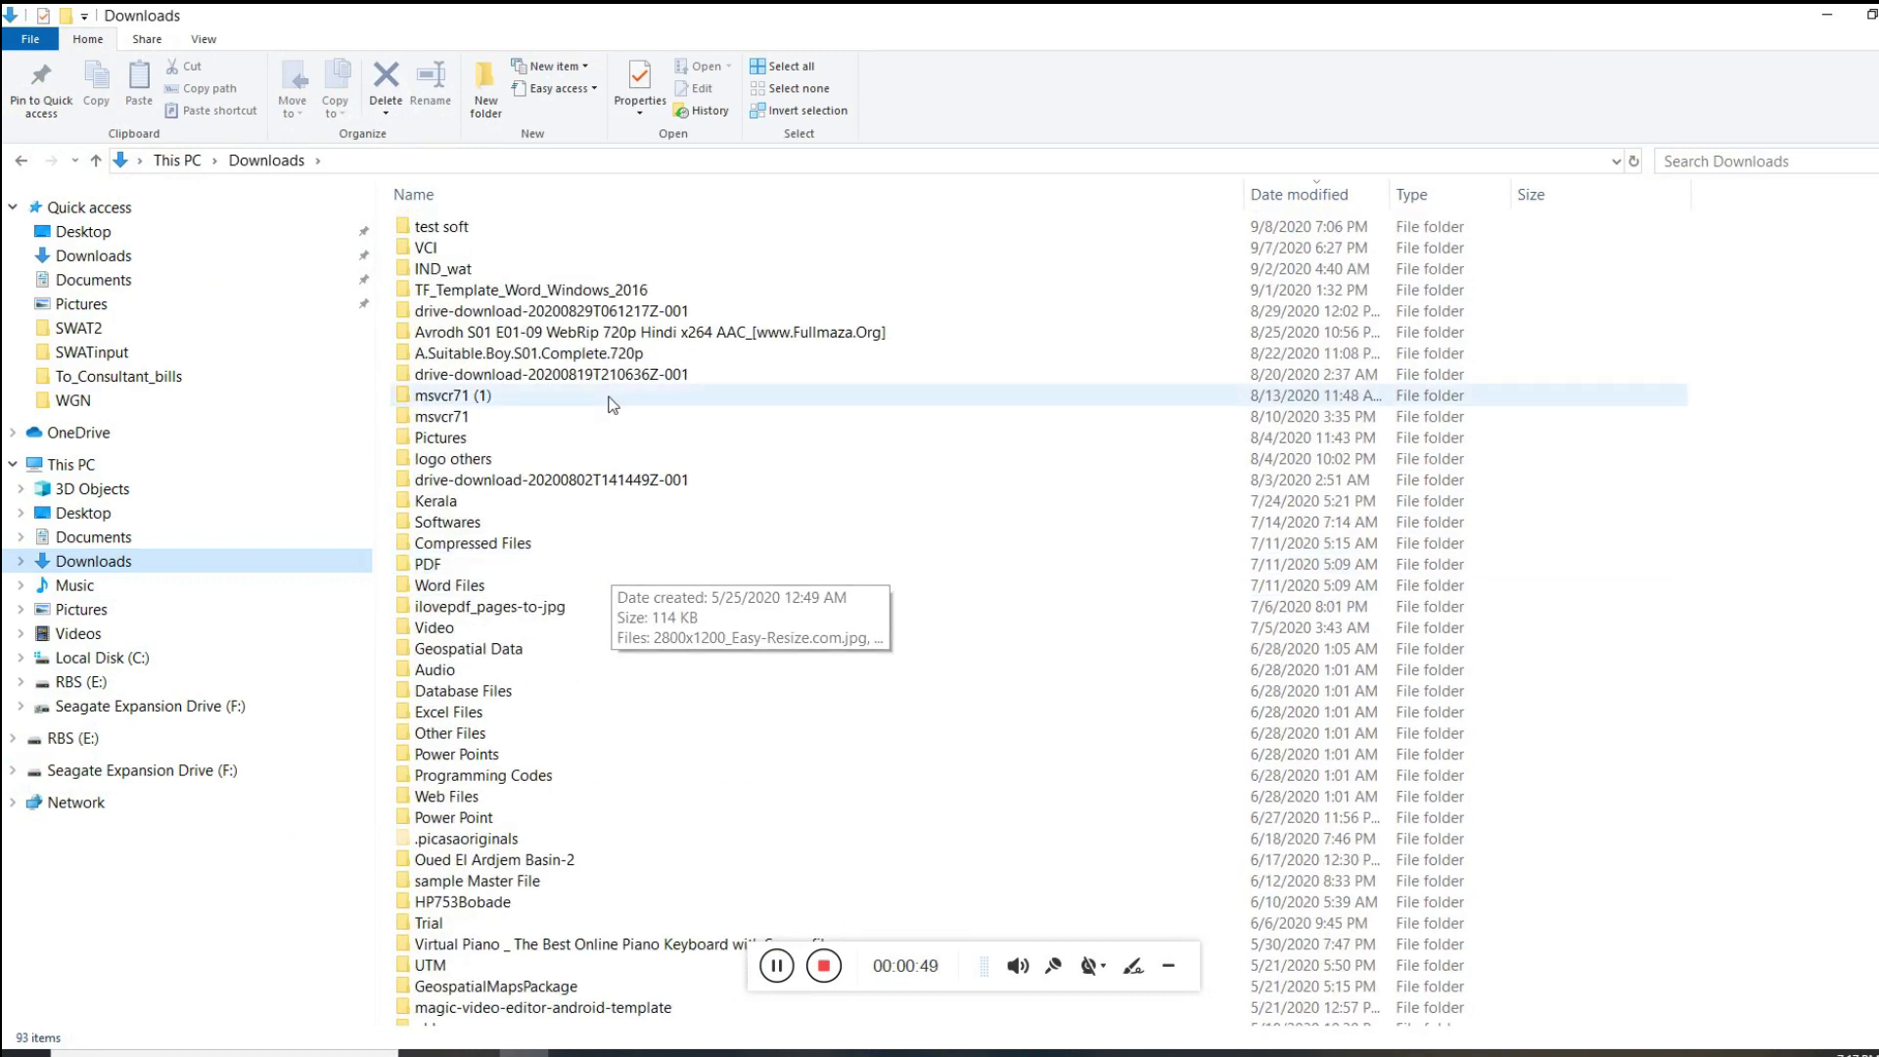
double_click(519, 228)
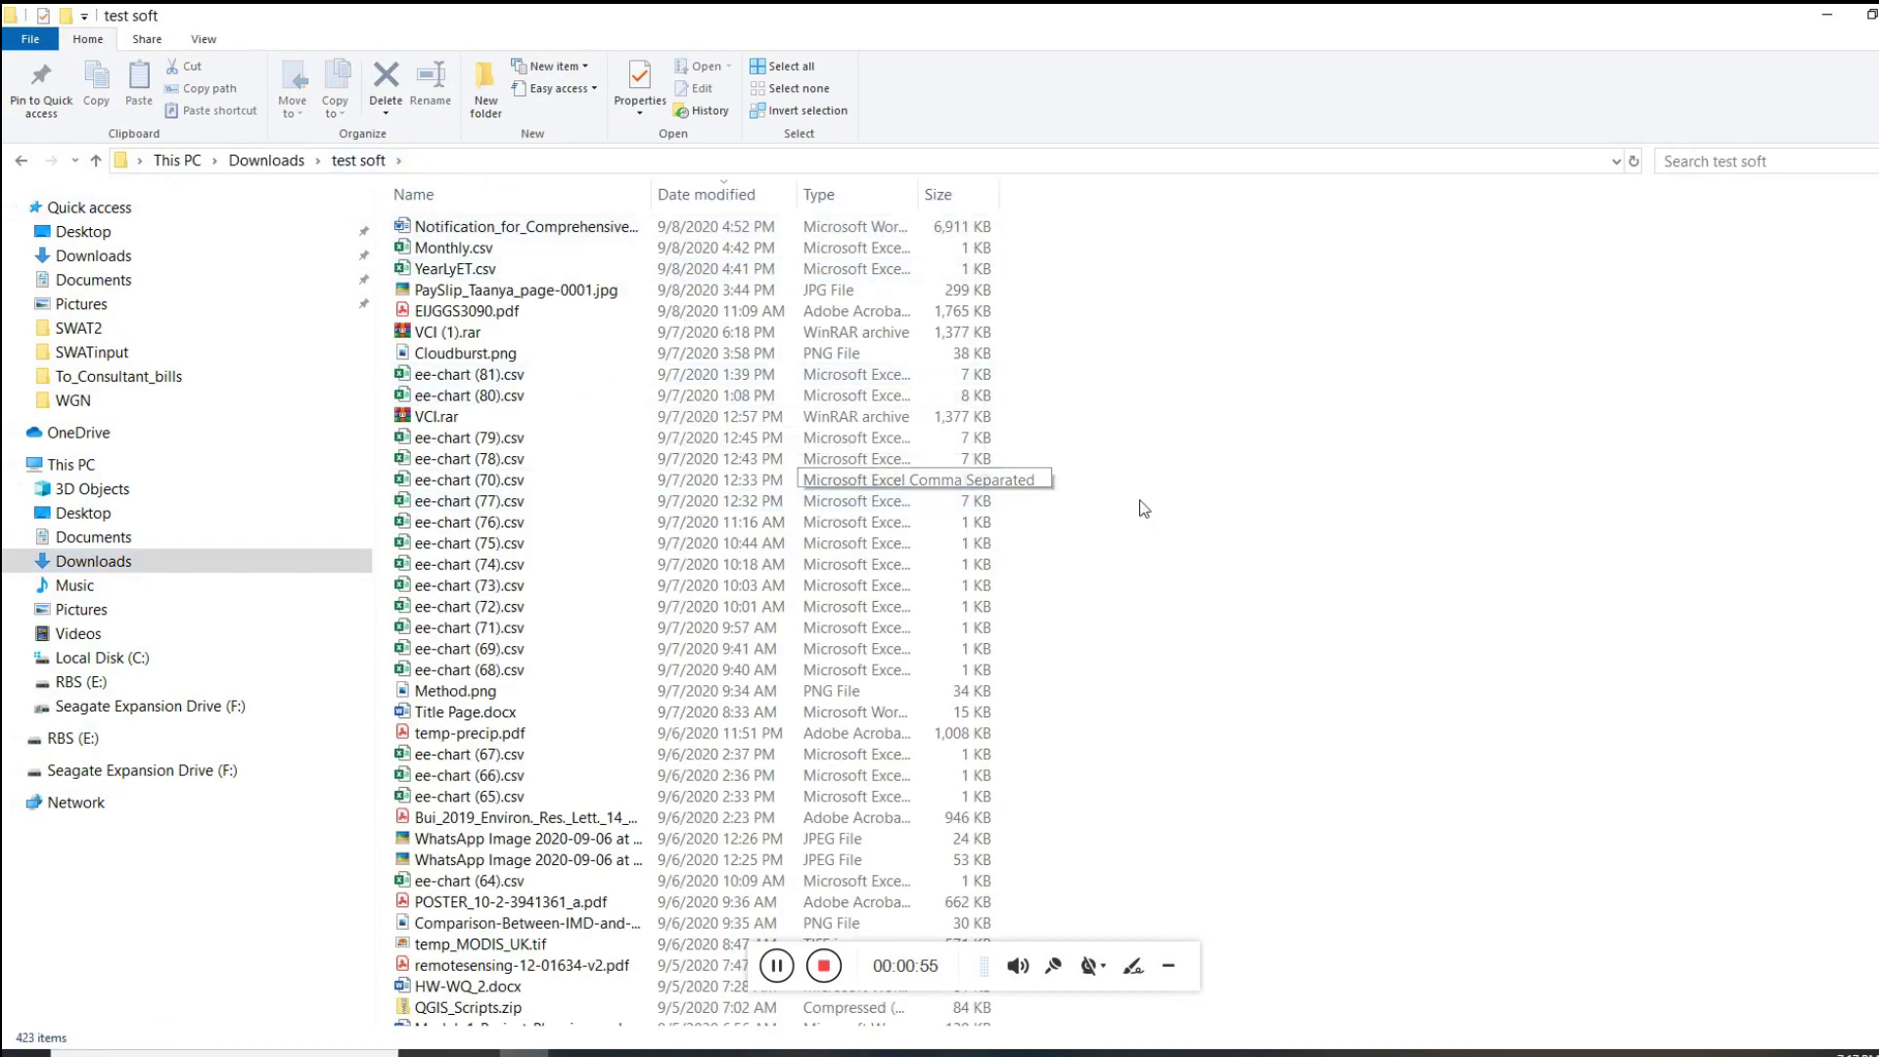
Look through the mixed, unsorted files in the test soft folder
scroll(920, 587, down, 15)
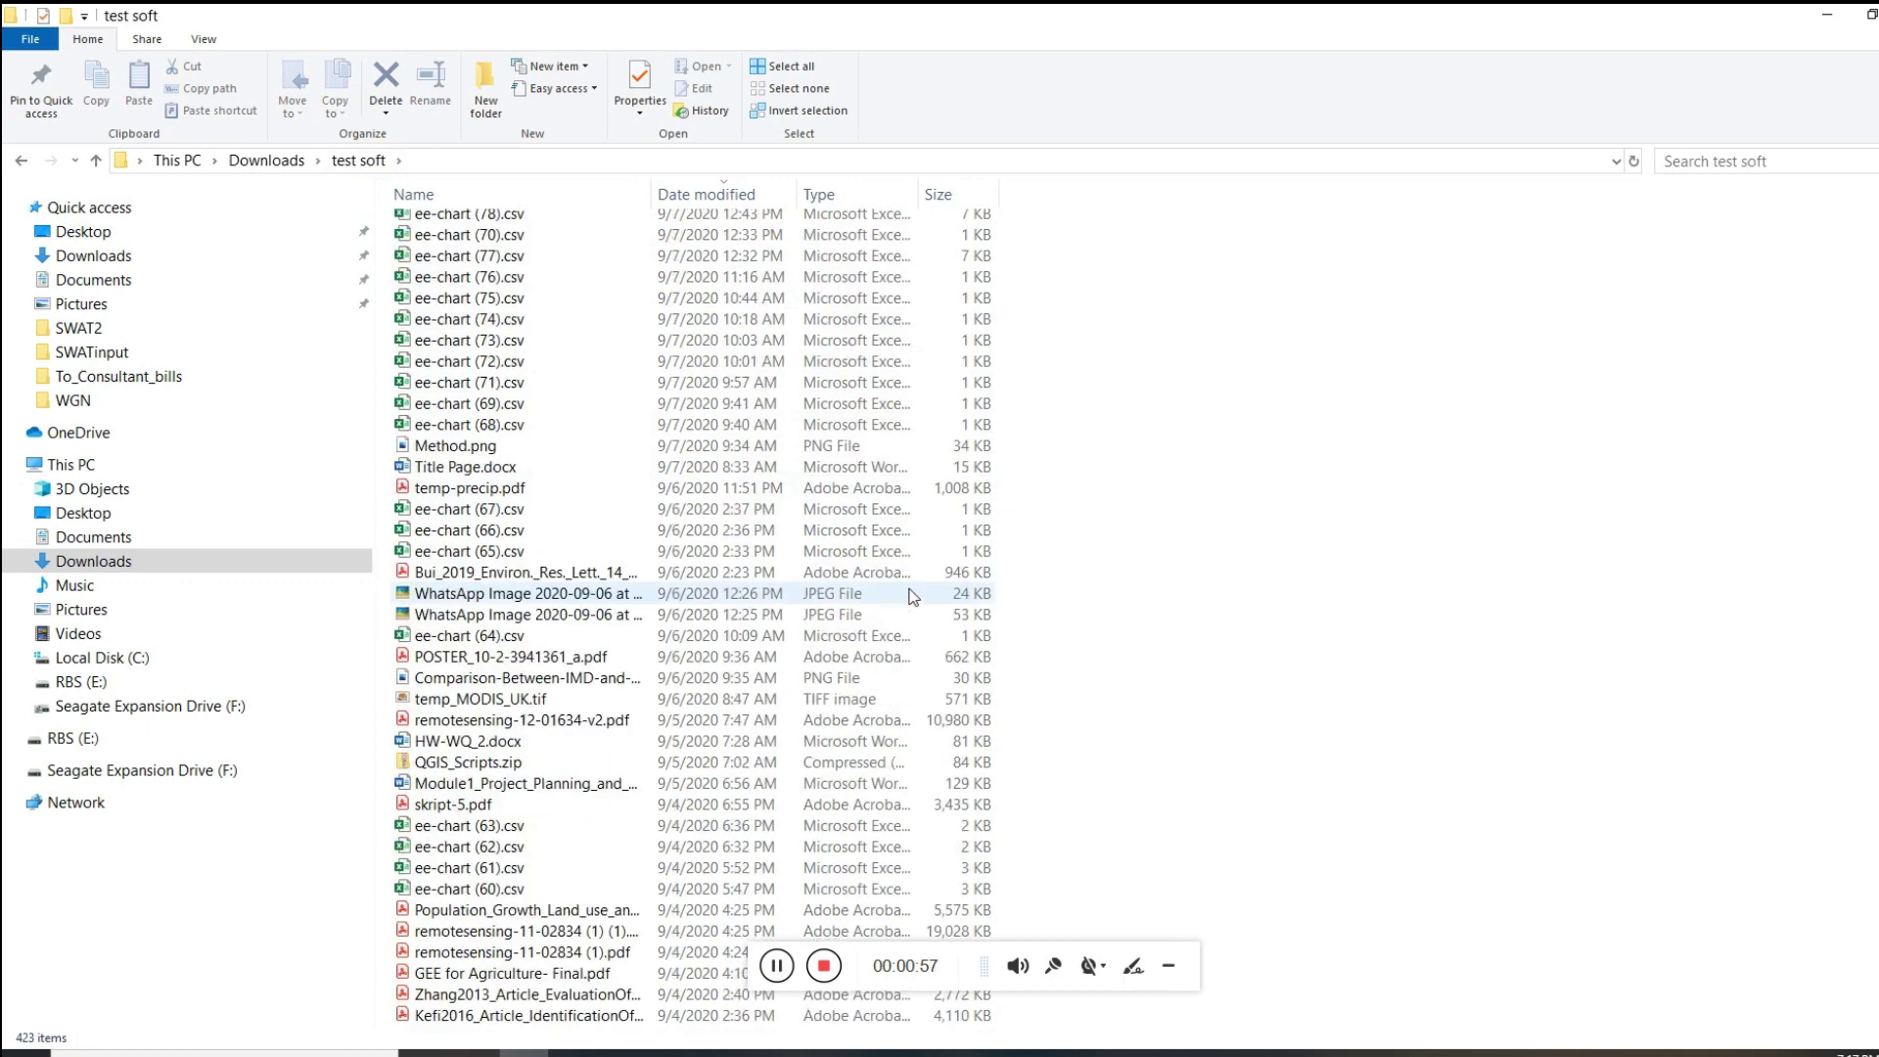
scroll(916, 582, down, 9)
scroll(918, 580, up, 20)
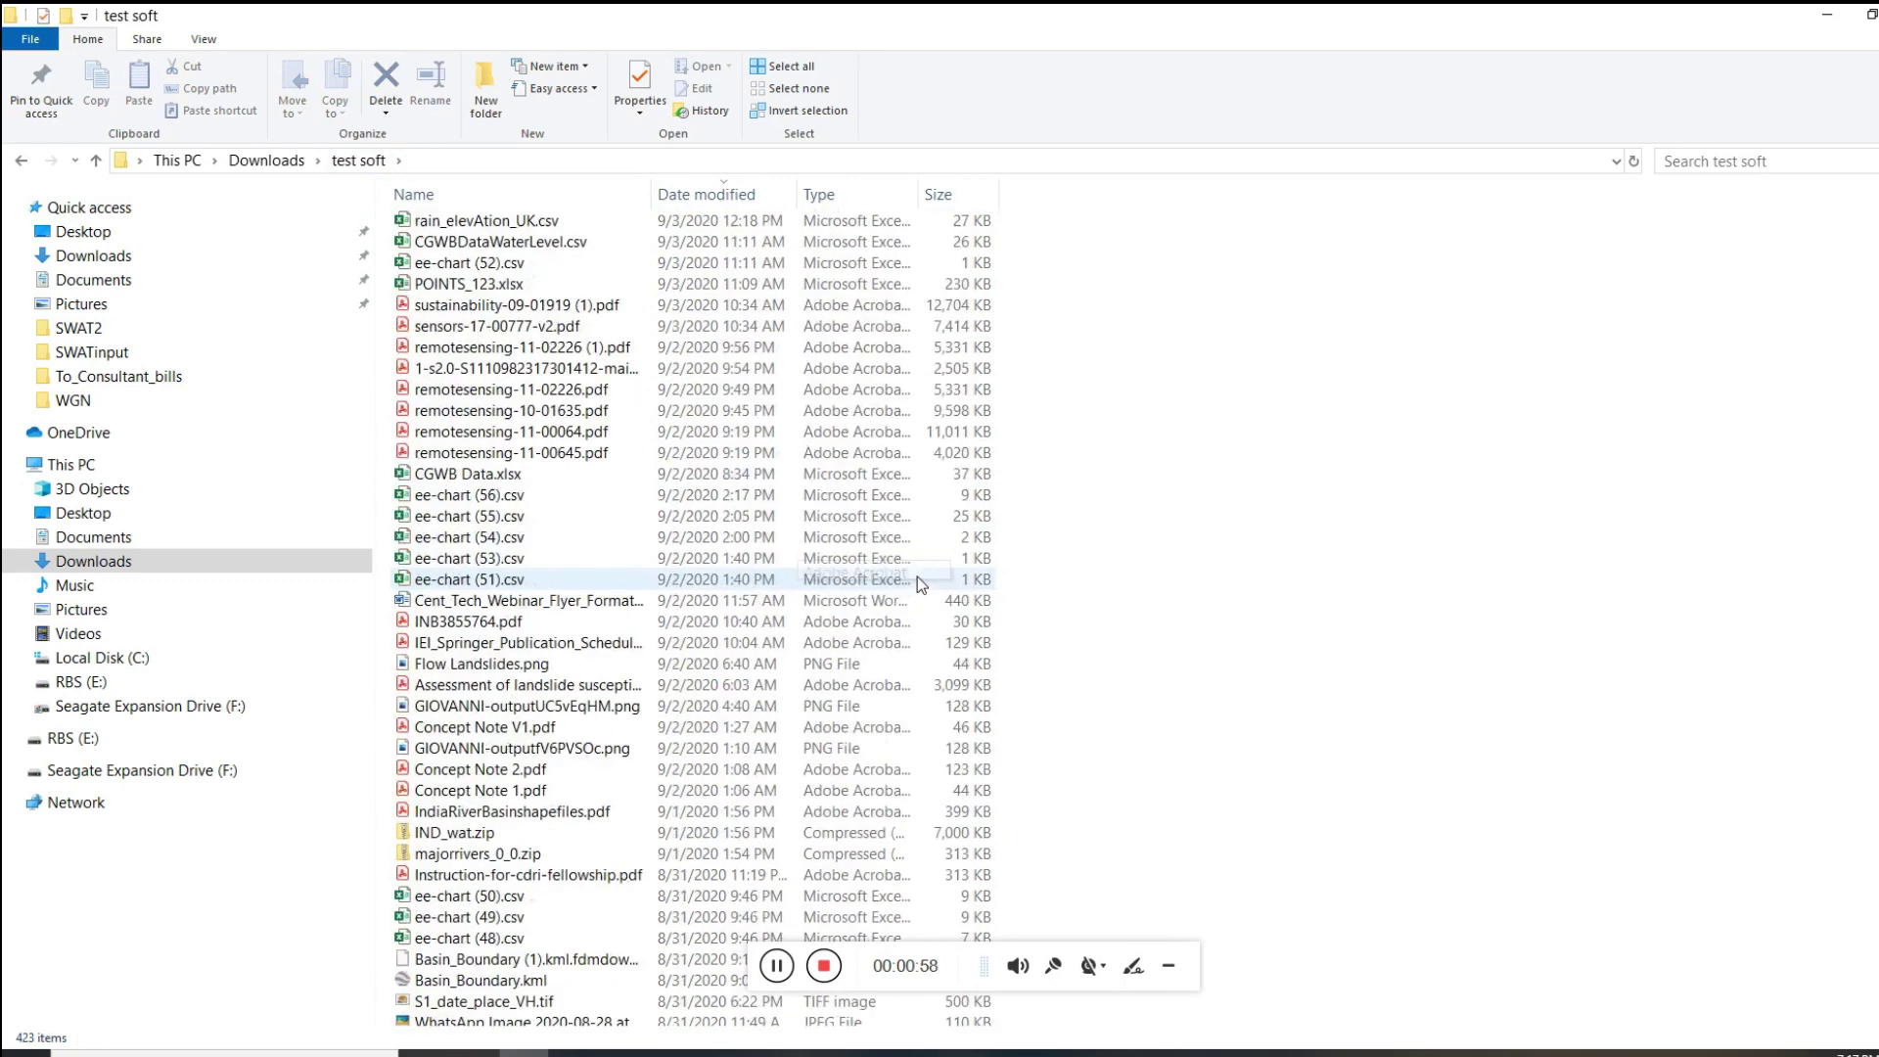
scroll(920, 577, up, 3)
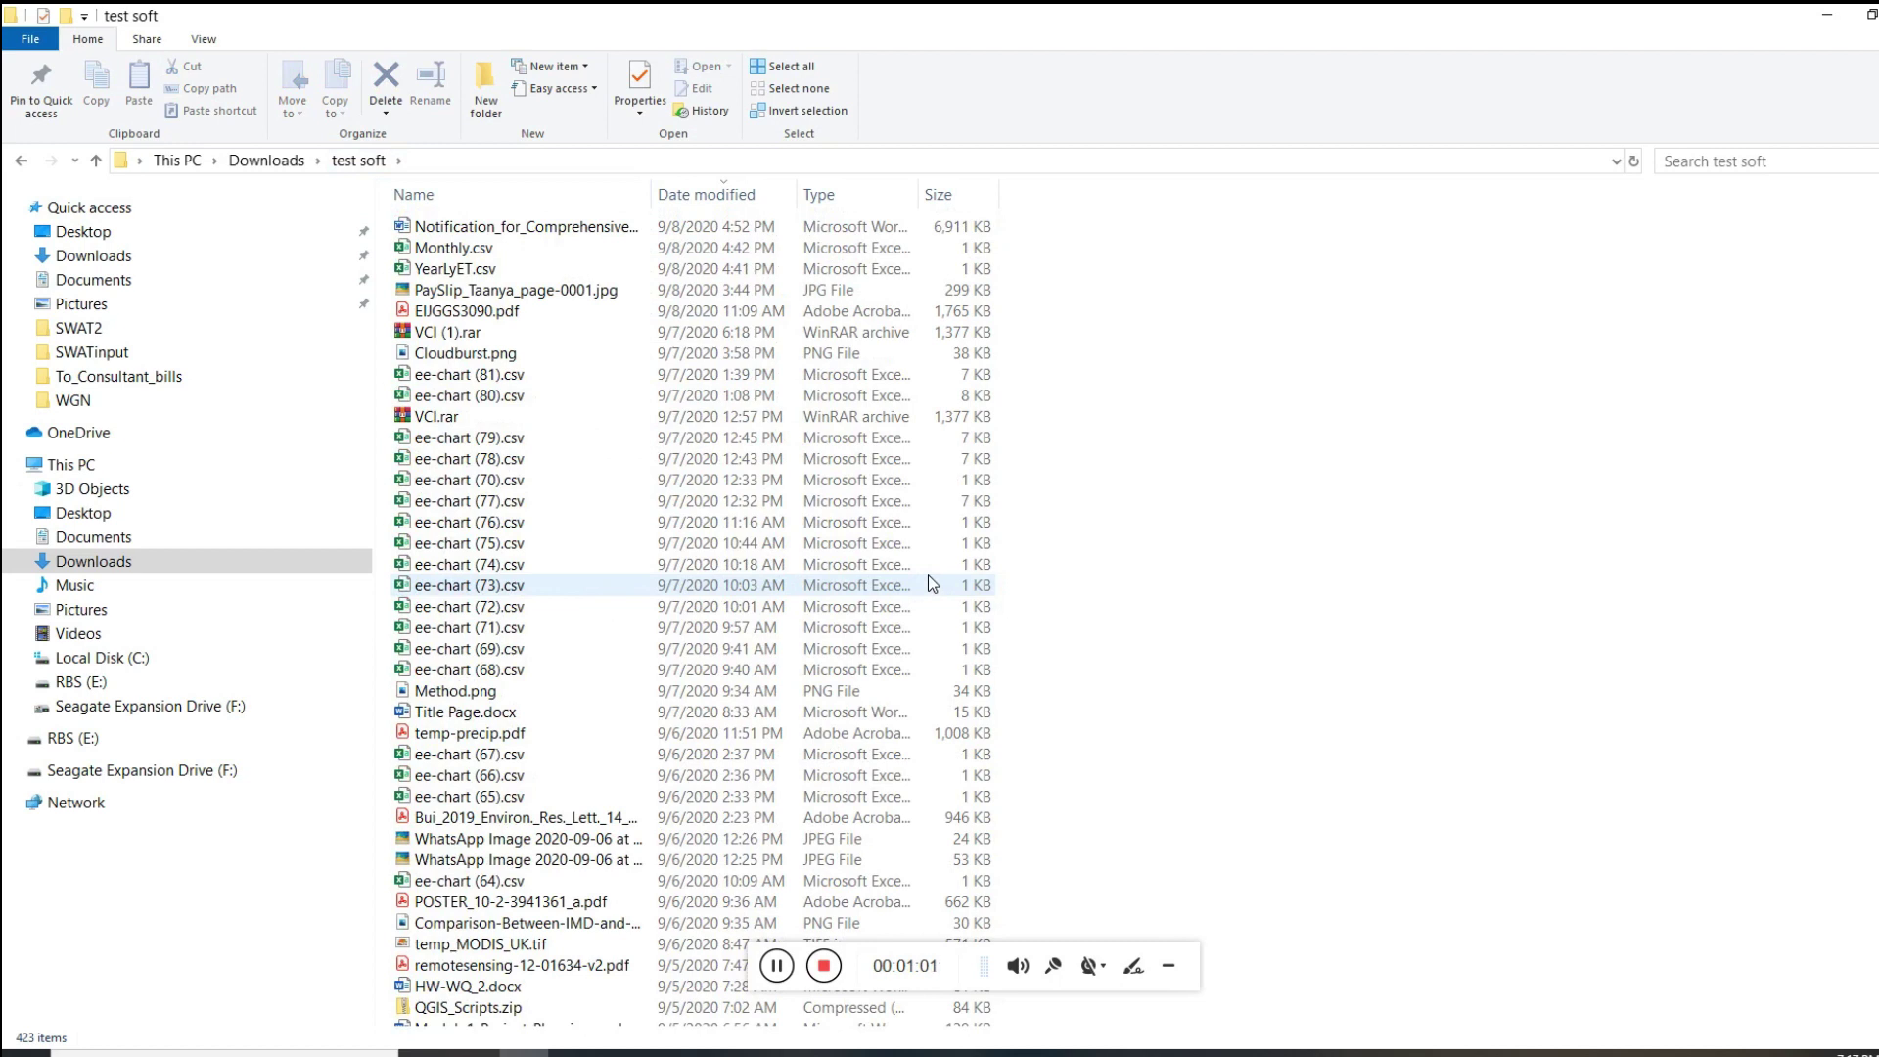
scroll(983, 554, down, 15)
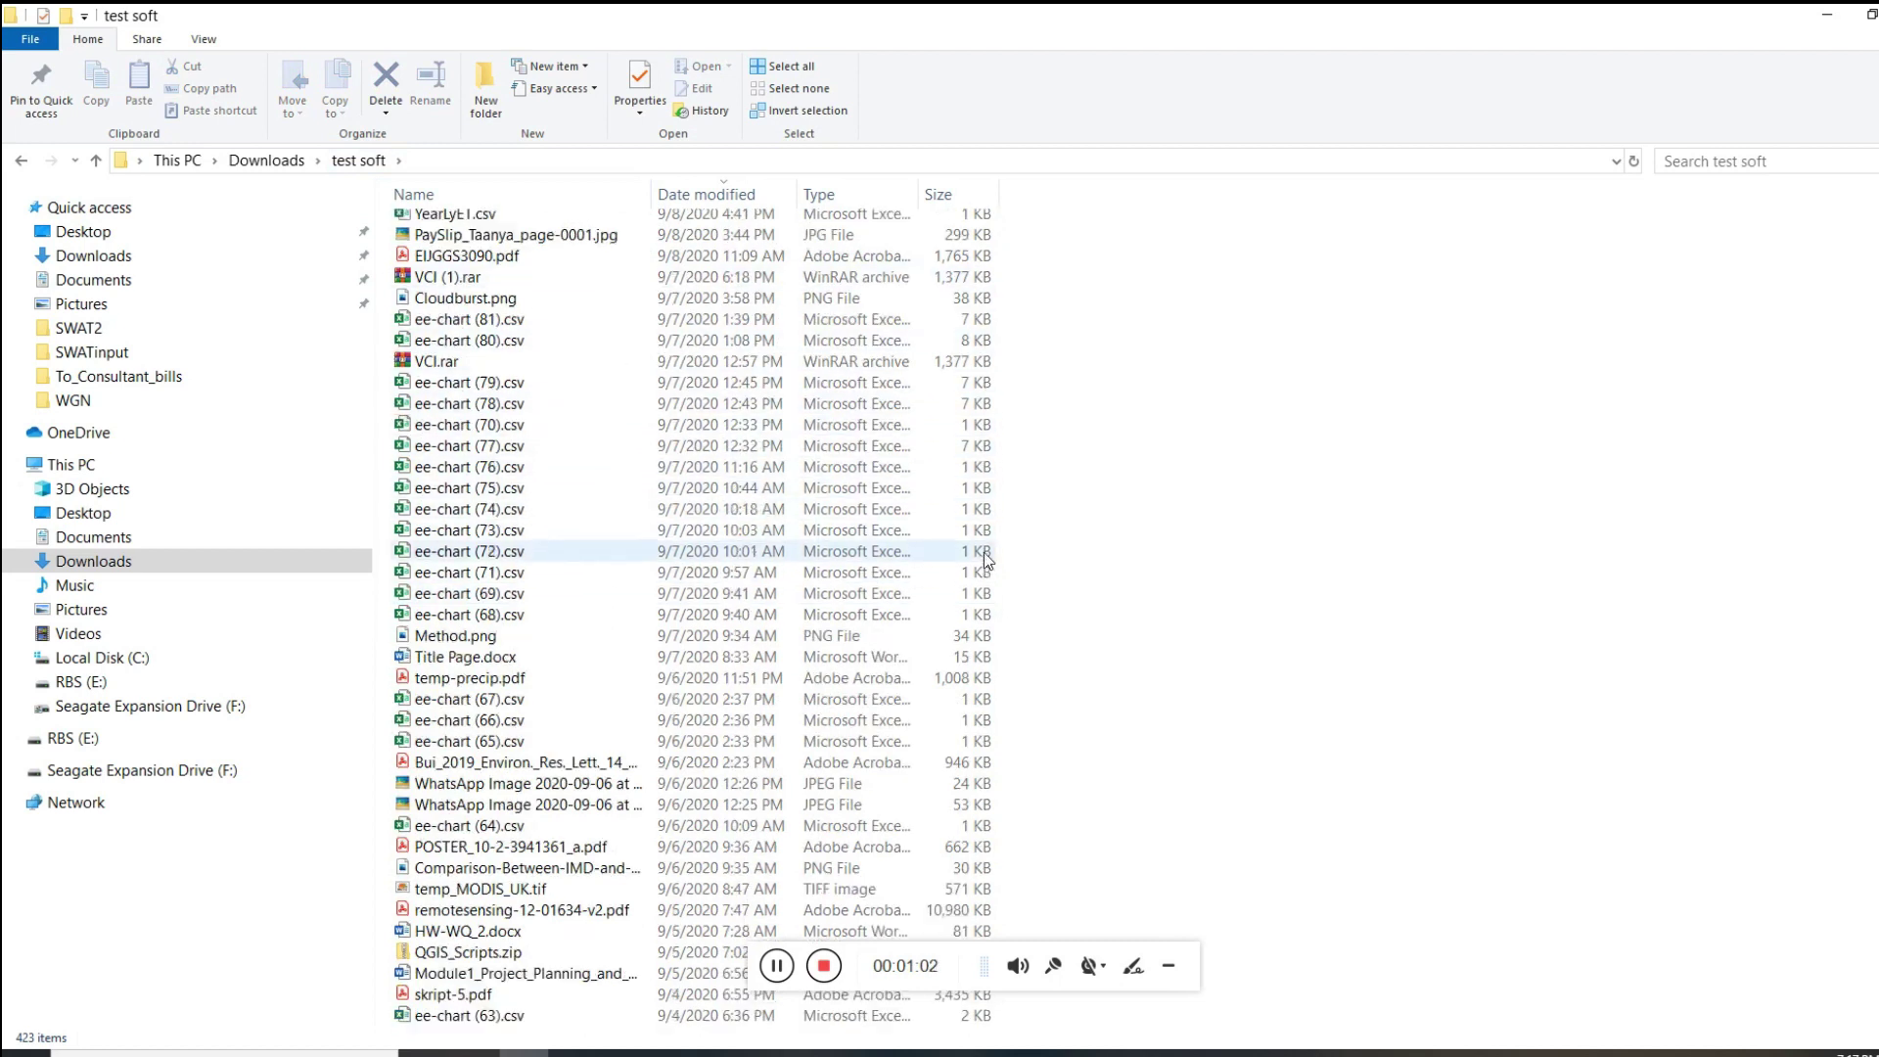
scroll(984, 575, down, 20)
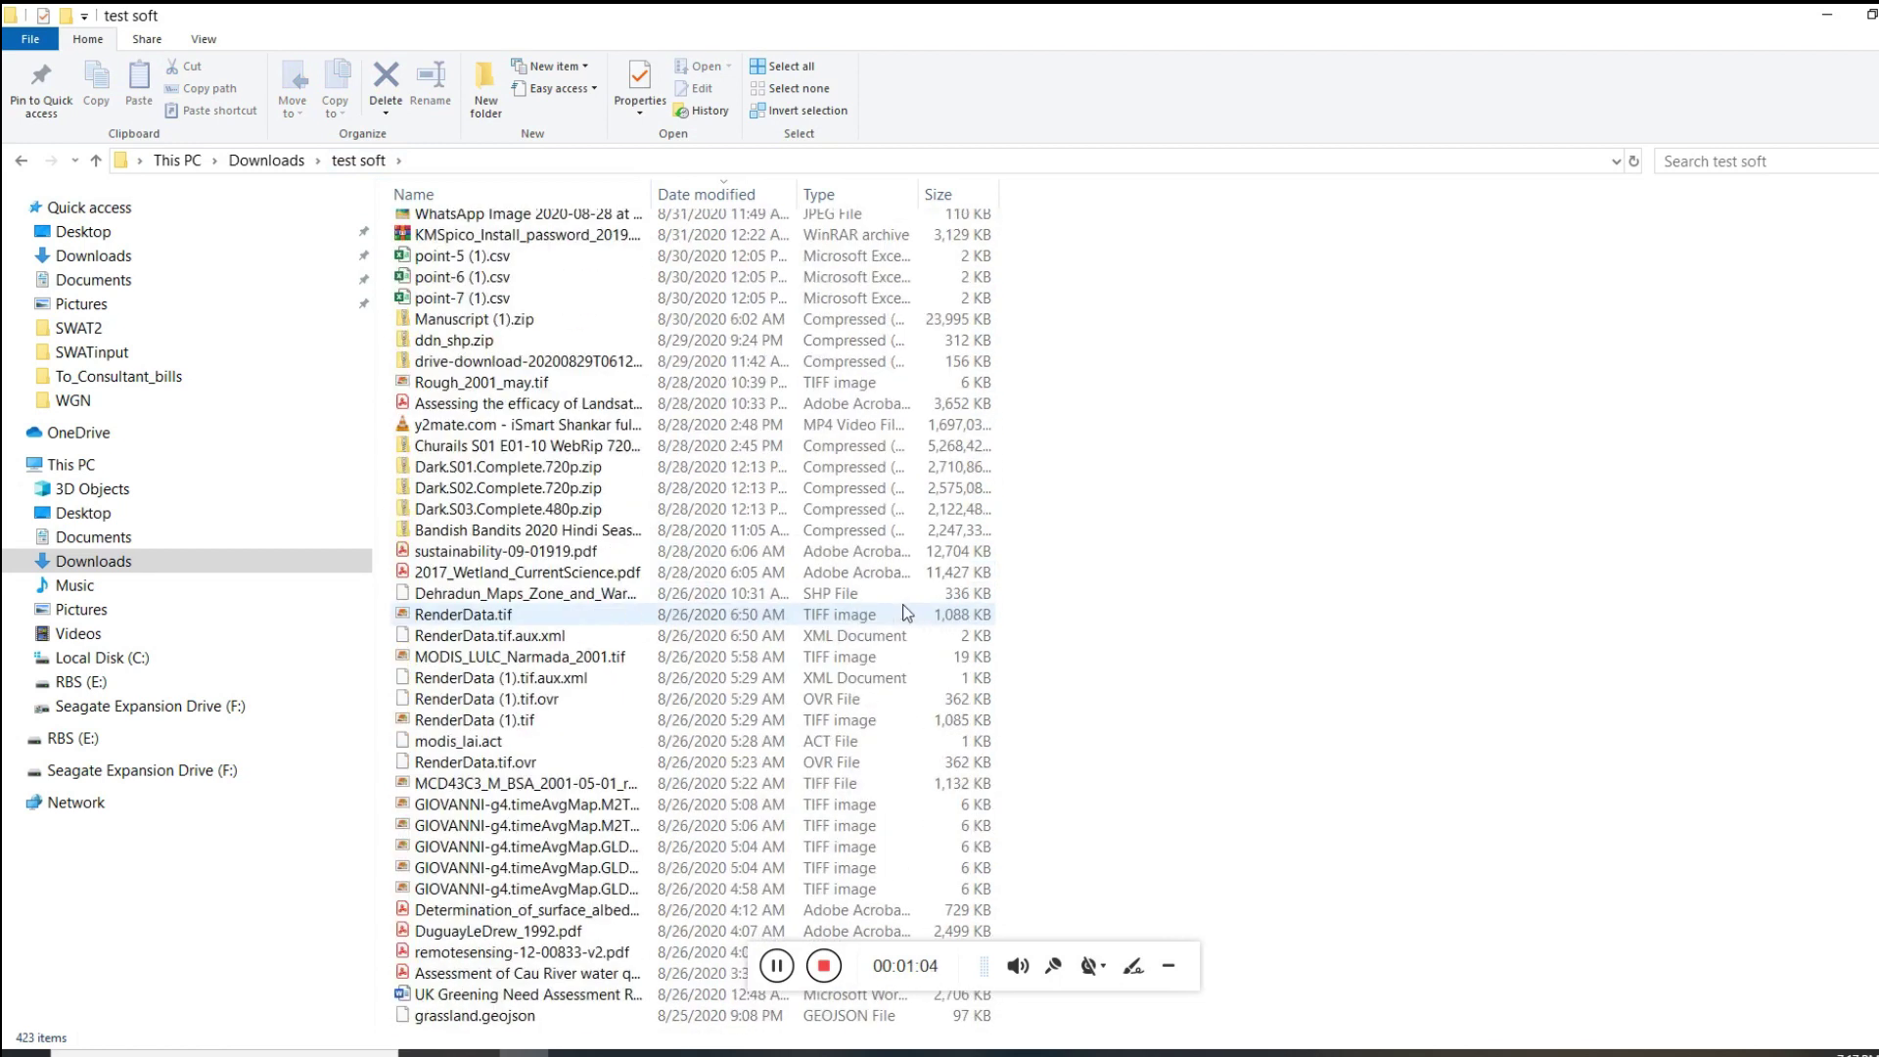
drag(1873, 435, 1871, 201)
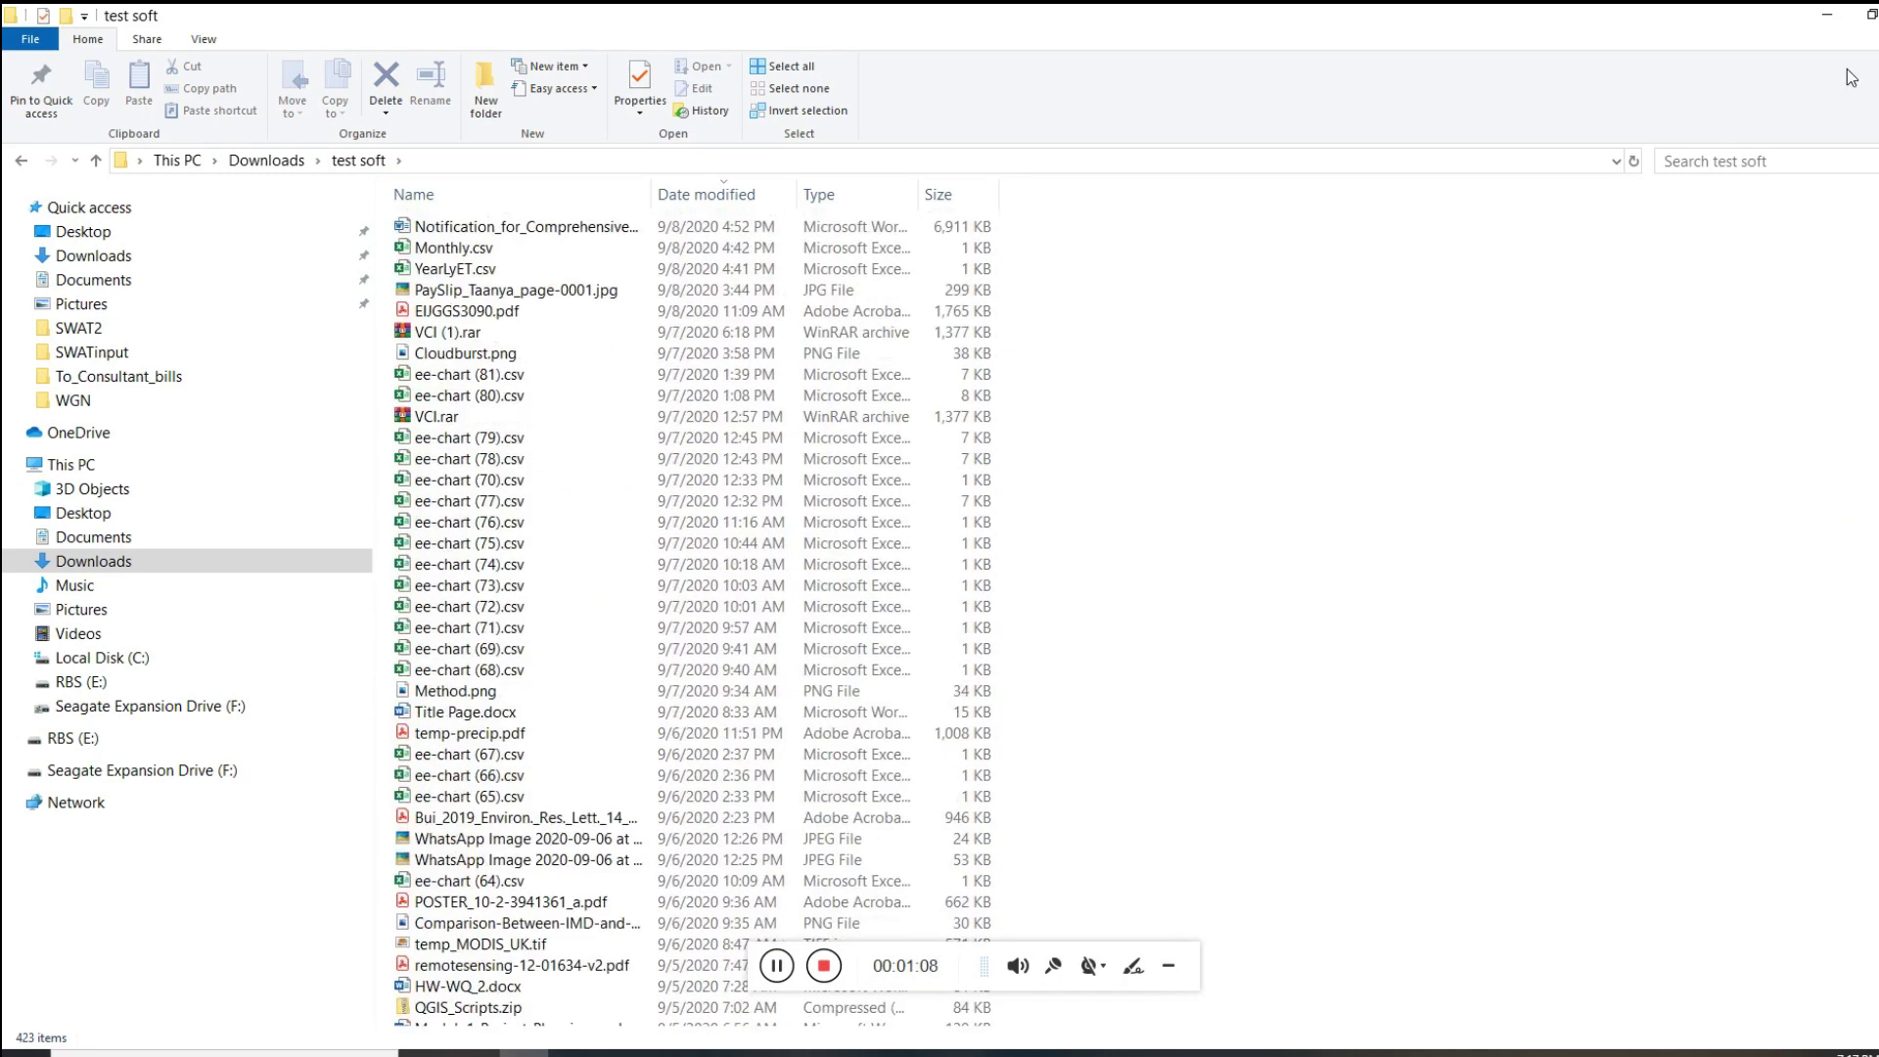
Move RBSPL_File_Filtering.exe from the desktop into the test soft folder, with the folder window maximized again at the end
drag(1756, 20, 1754, 142)
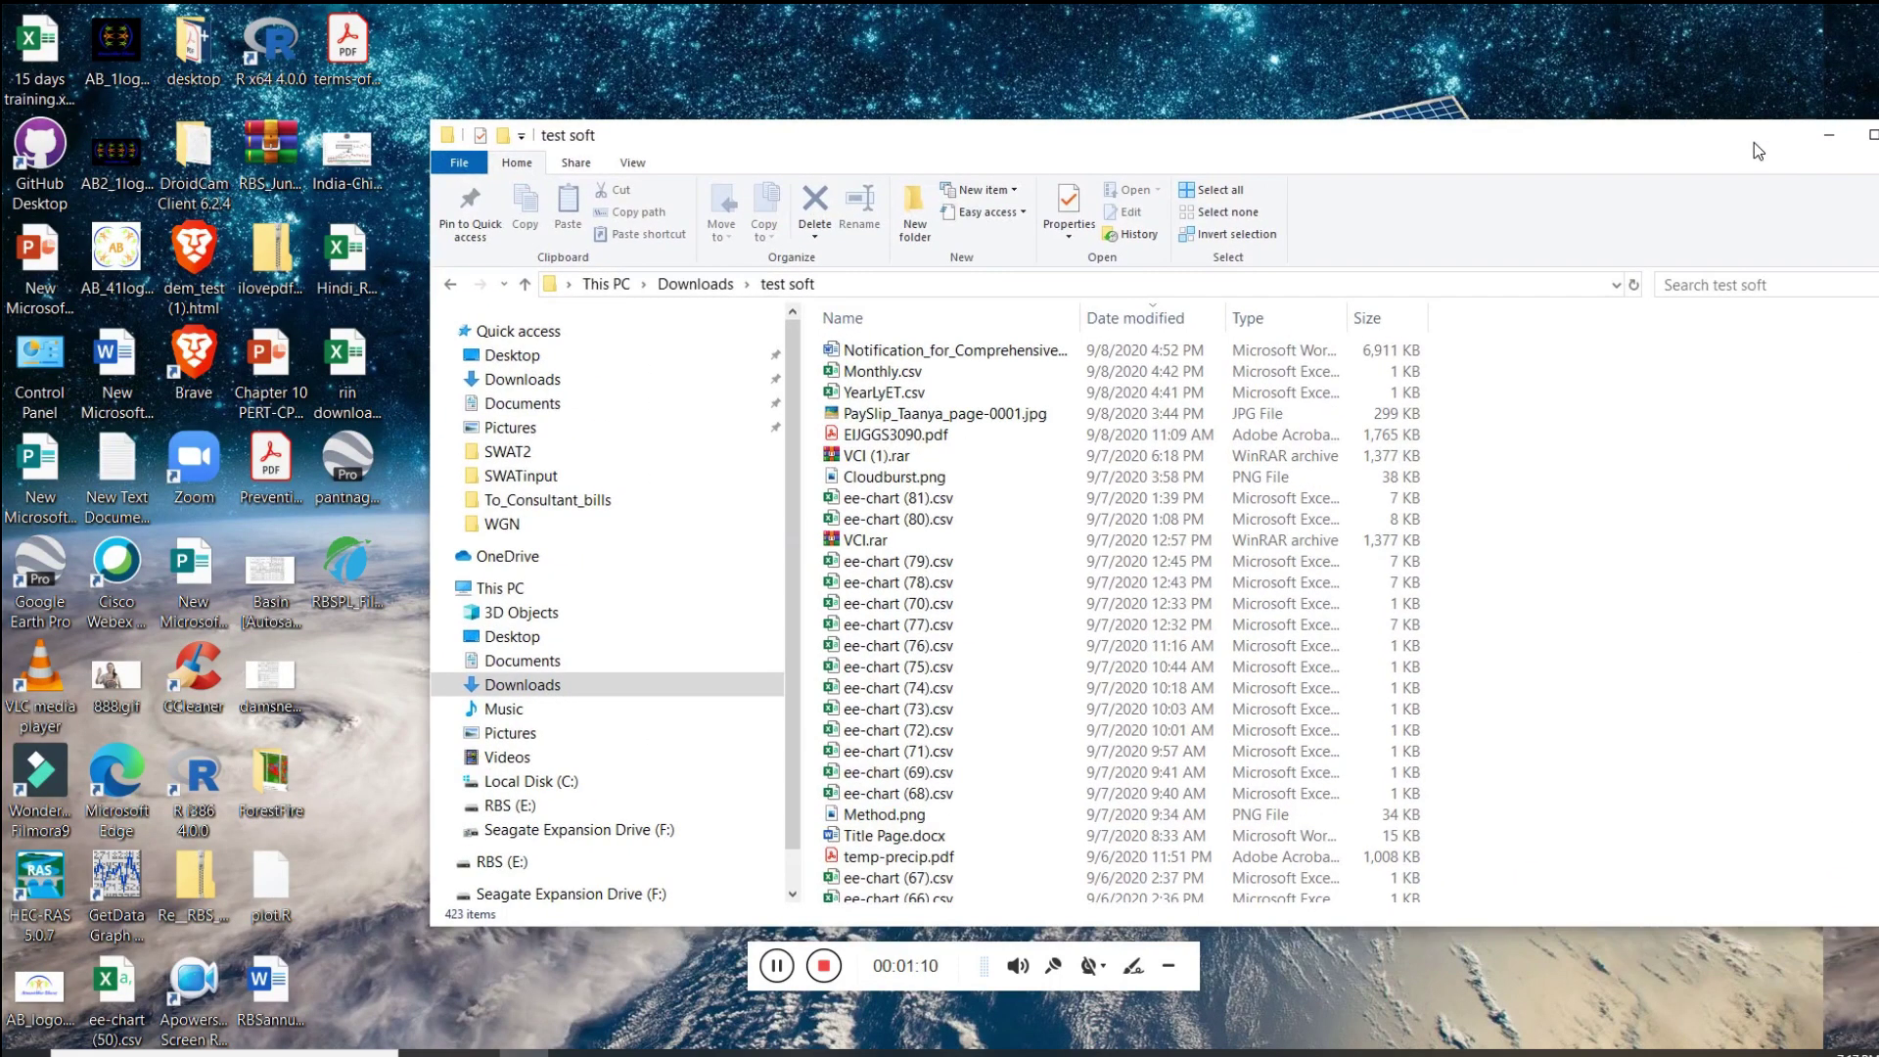
click(358, 571)
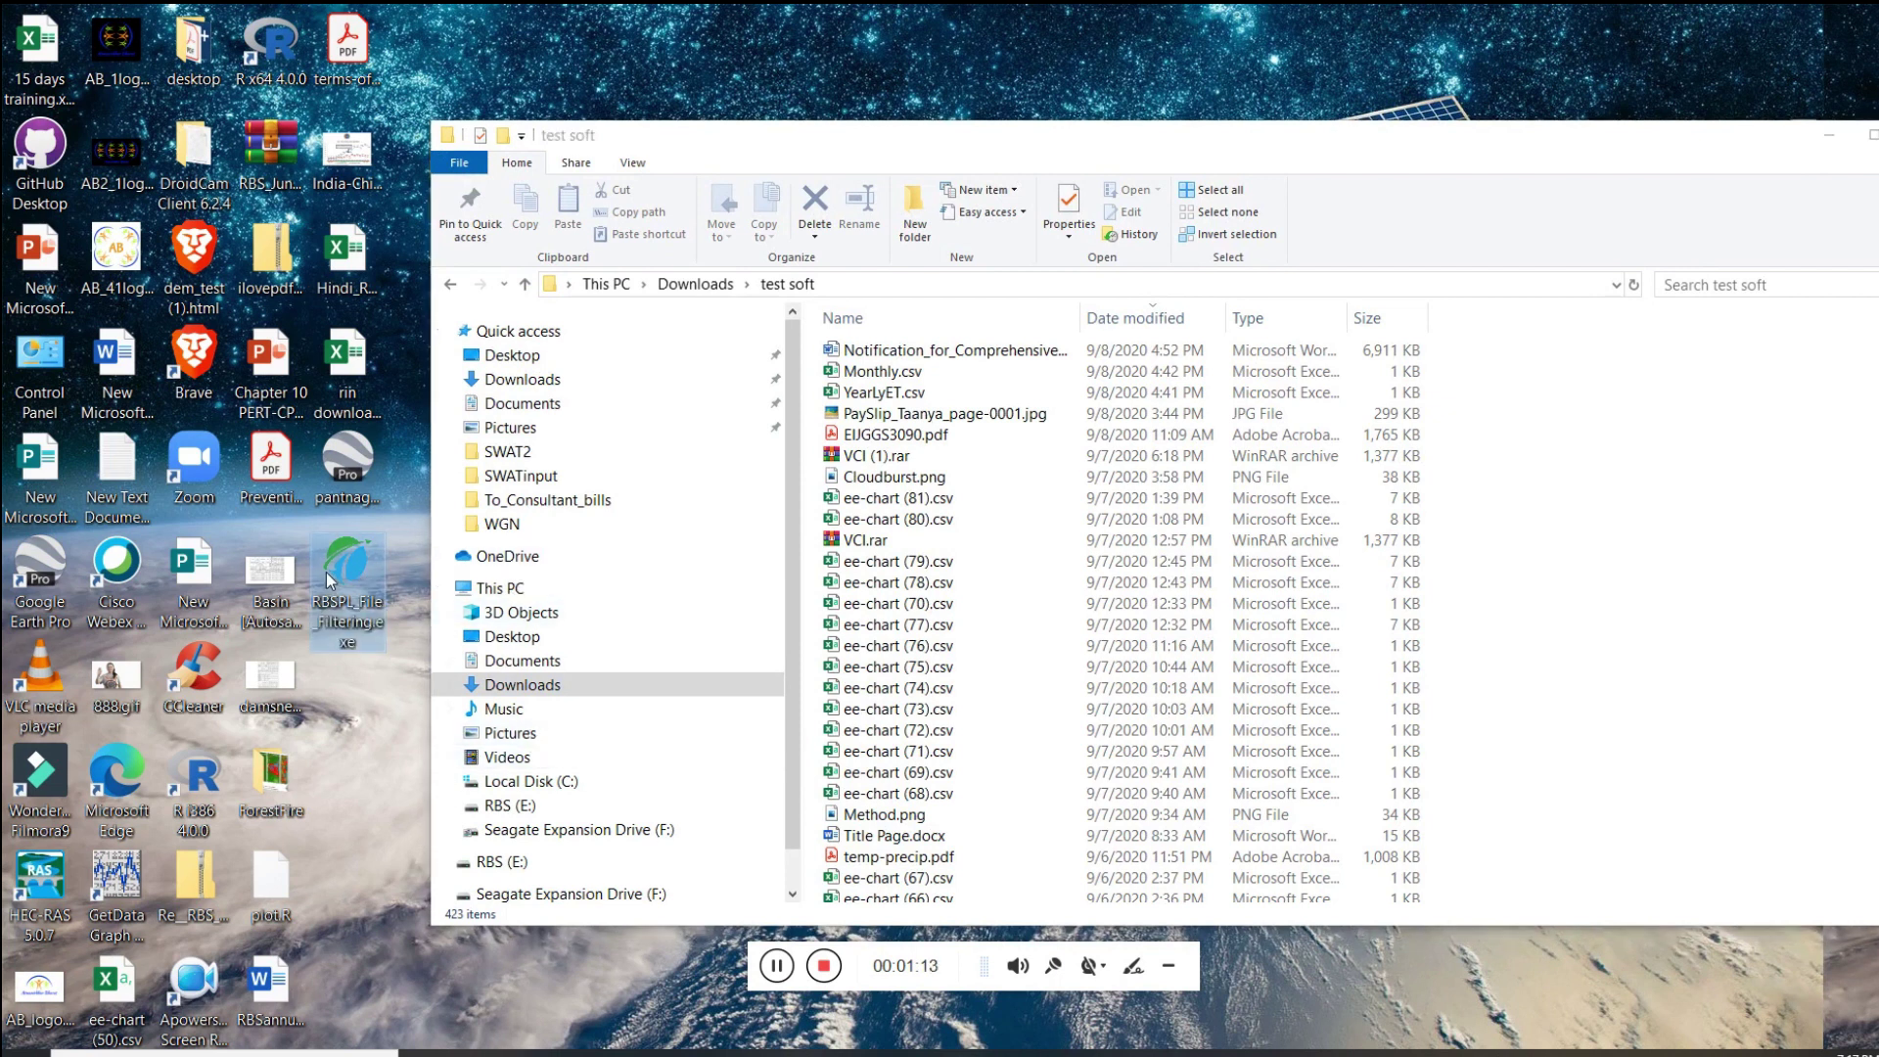
right_click(326, 572)
click(419, 489)
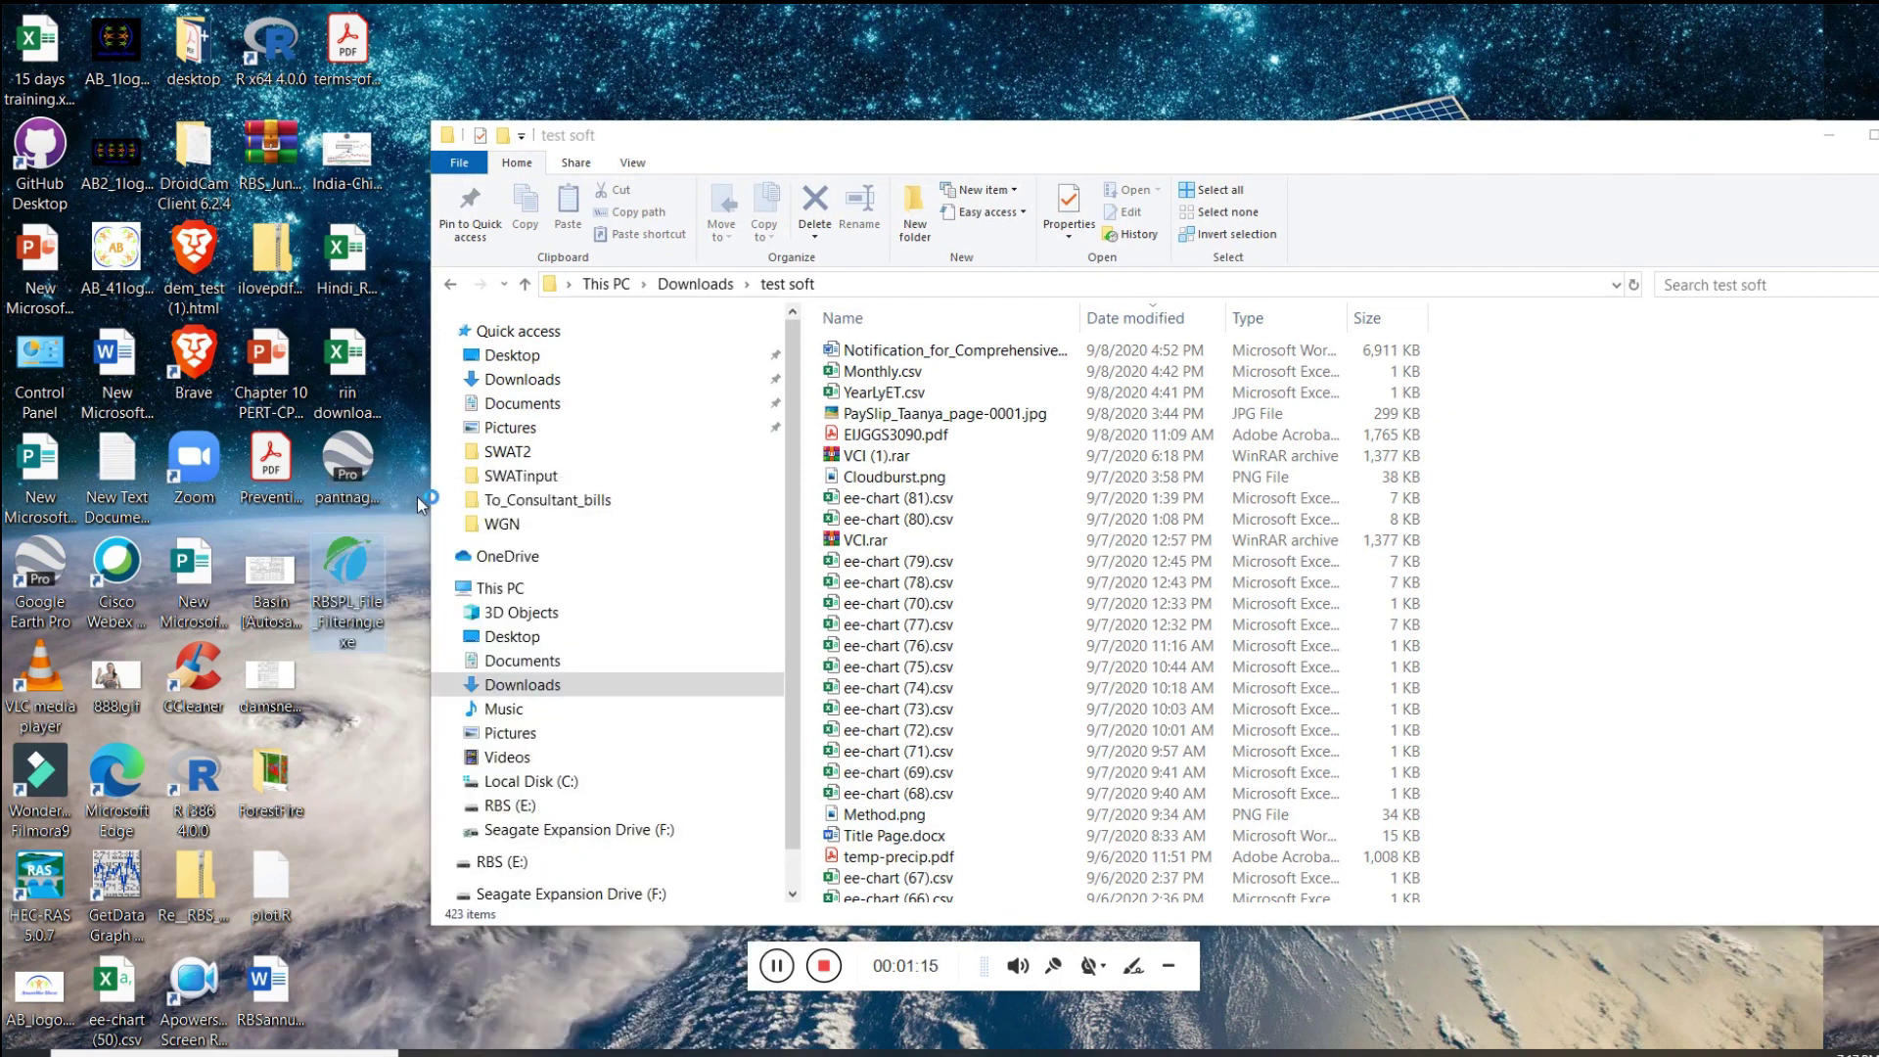
click(1067, 98)
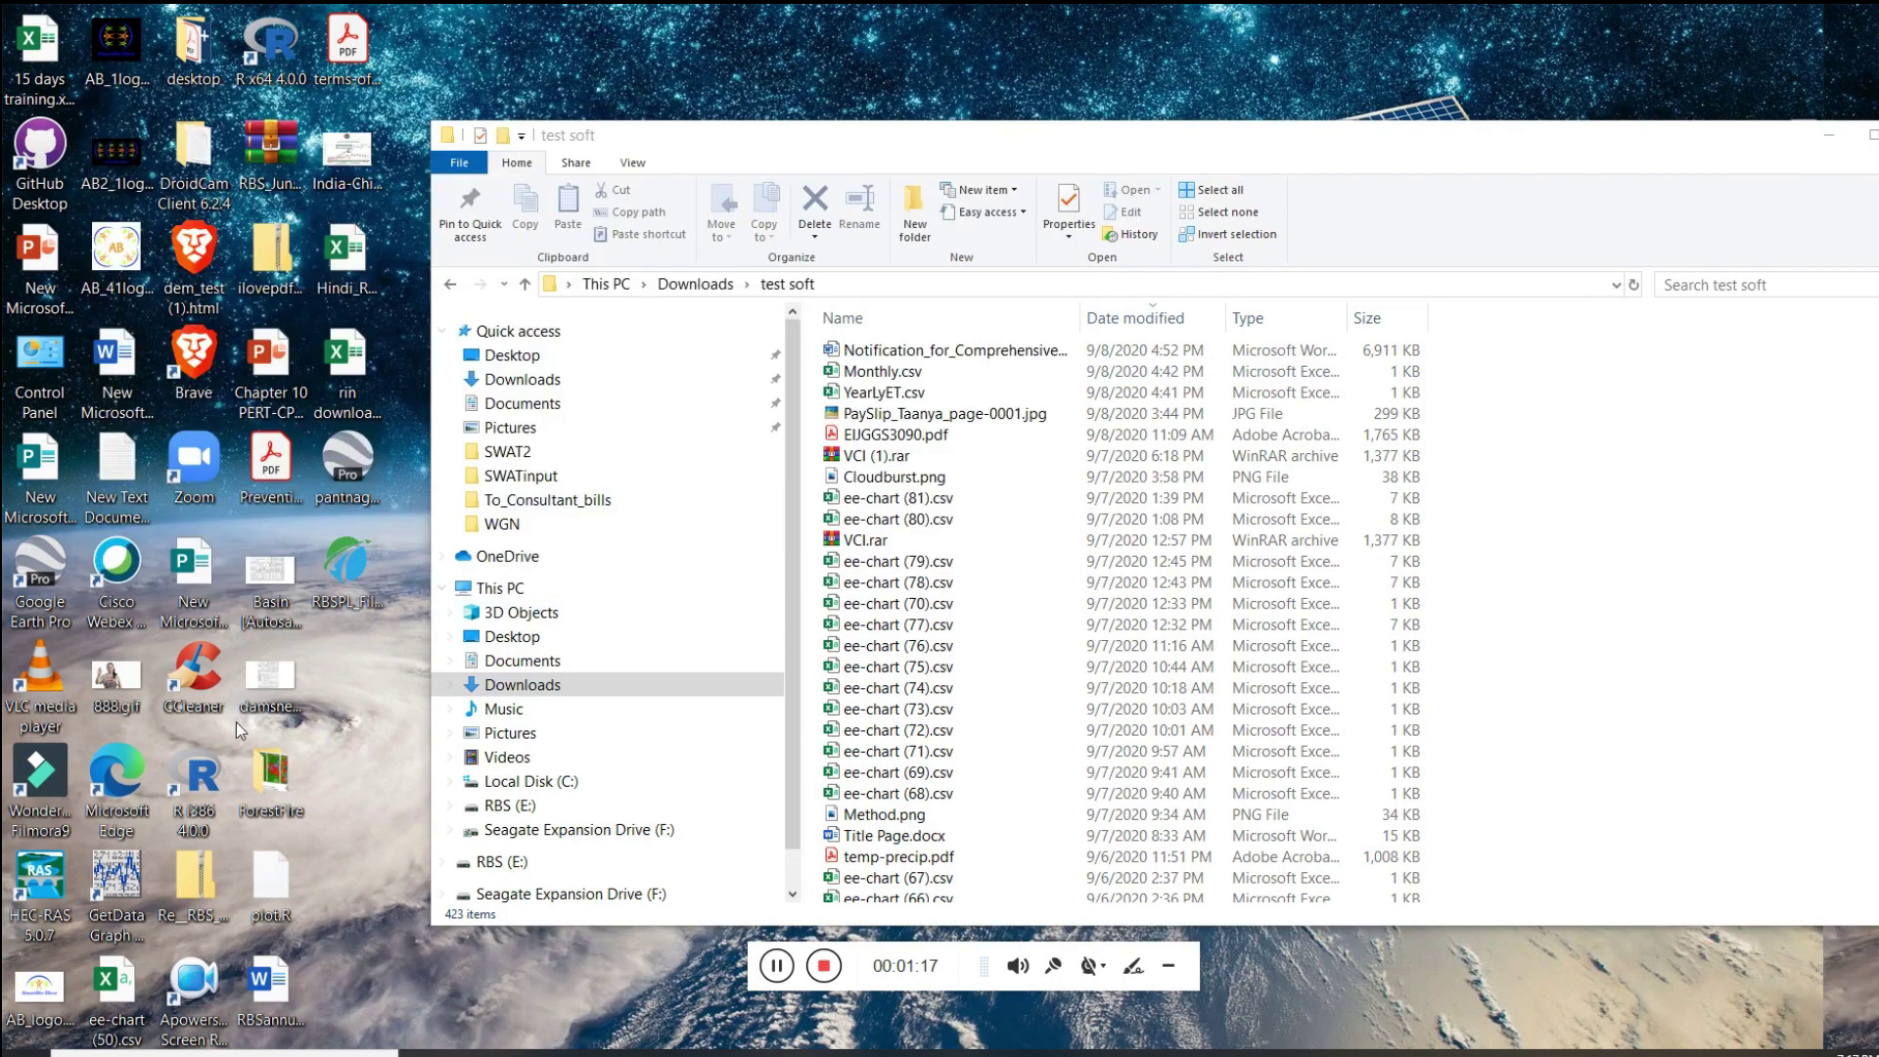
drag(367, 578, 1588, 554)
drag(1693, 135, 1480, 4)
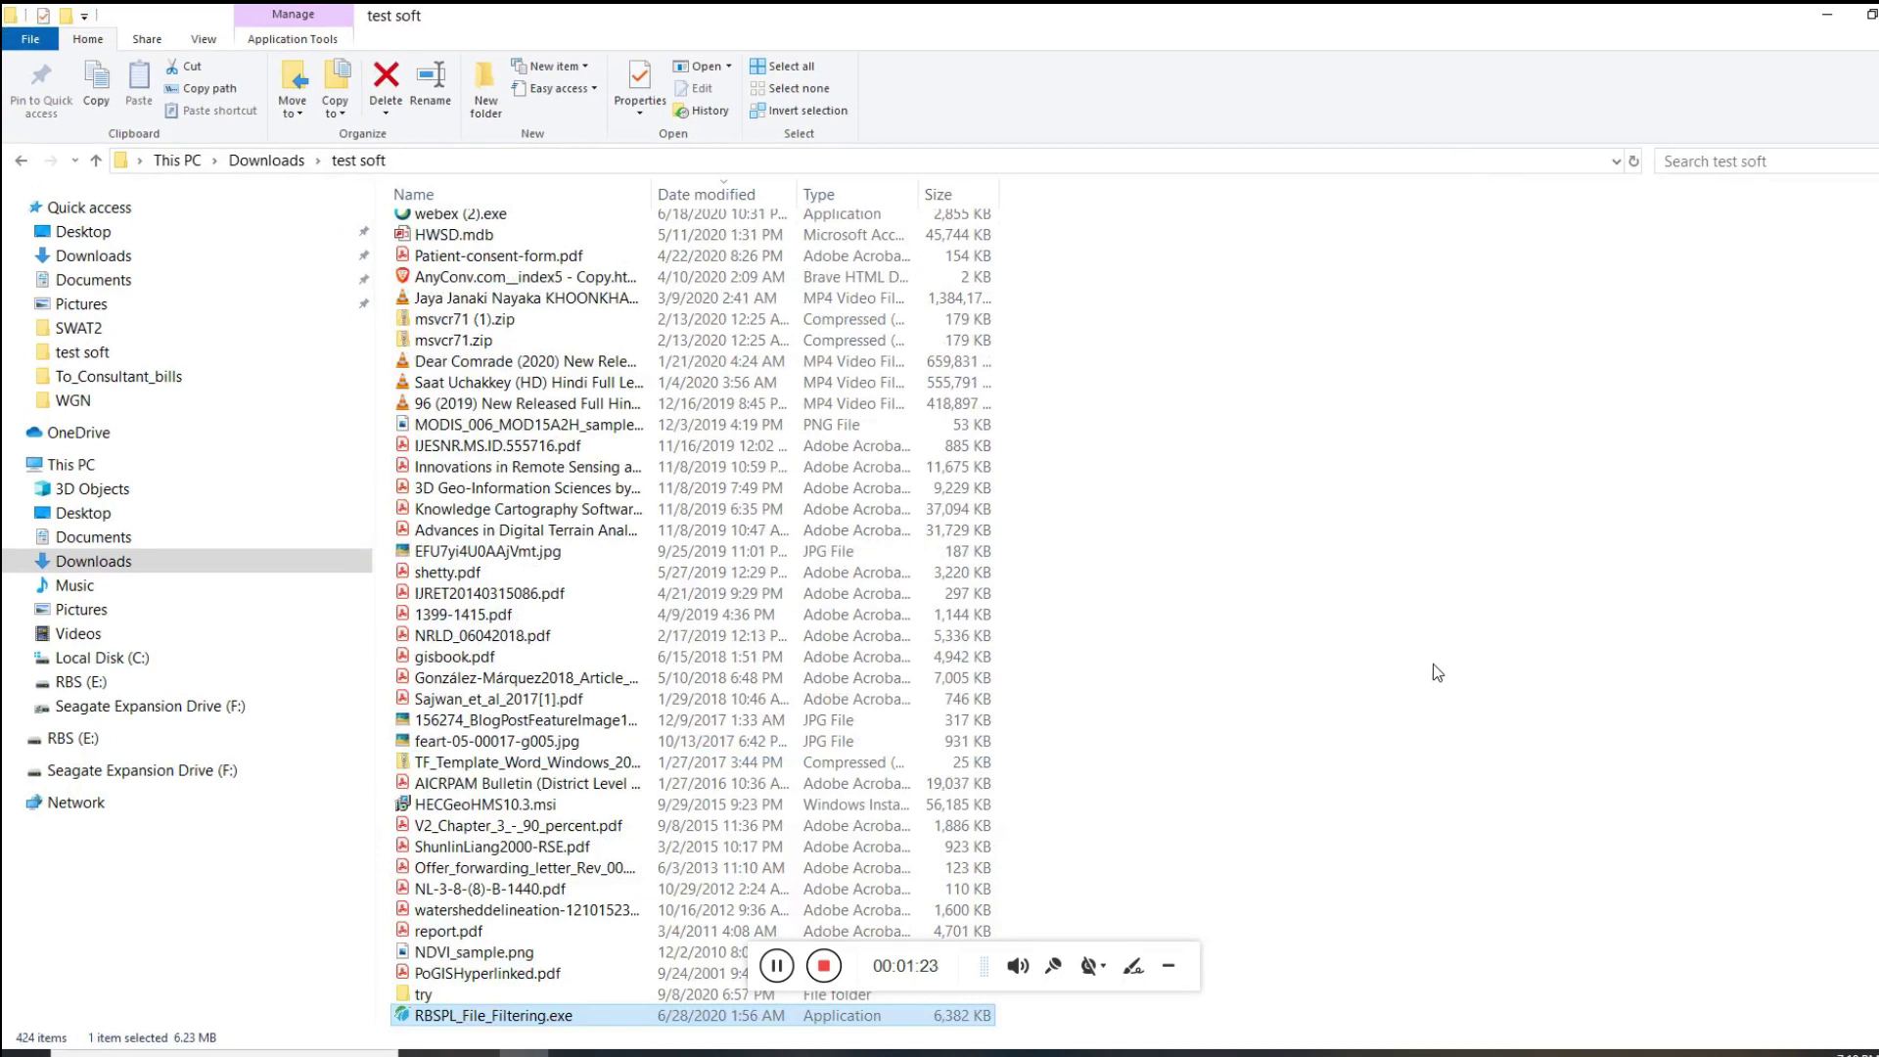
Launch RBSPL_File_Filtering.exe from the test soft folder and move its console window toward the middle of the screen
click(1401, 691)
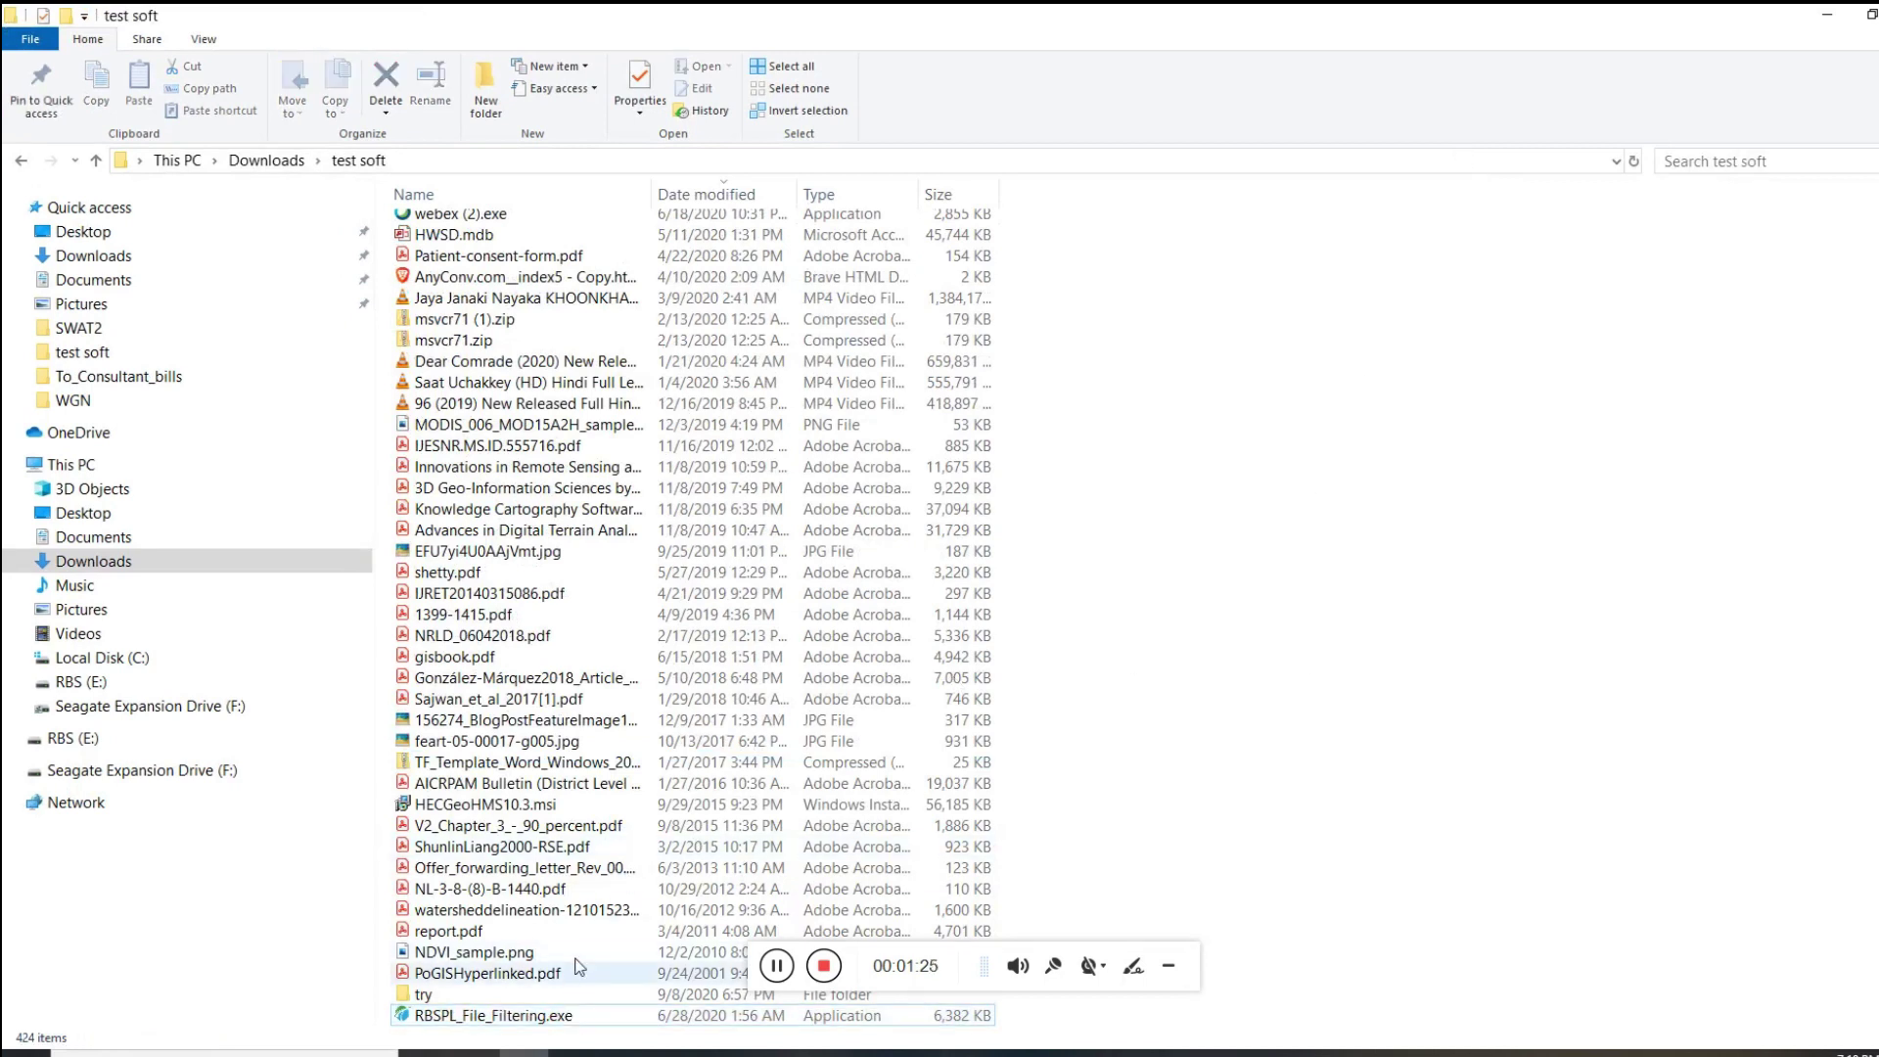
click(517, 1028)
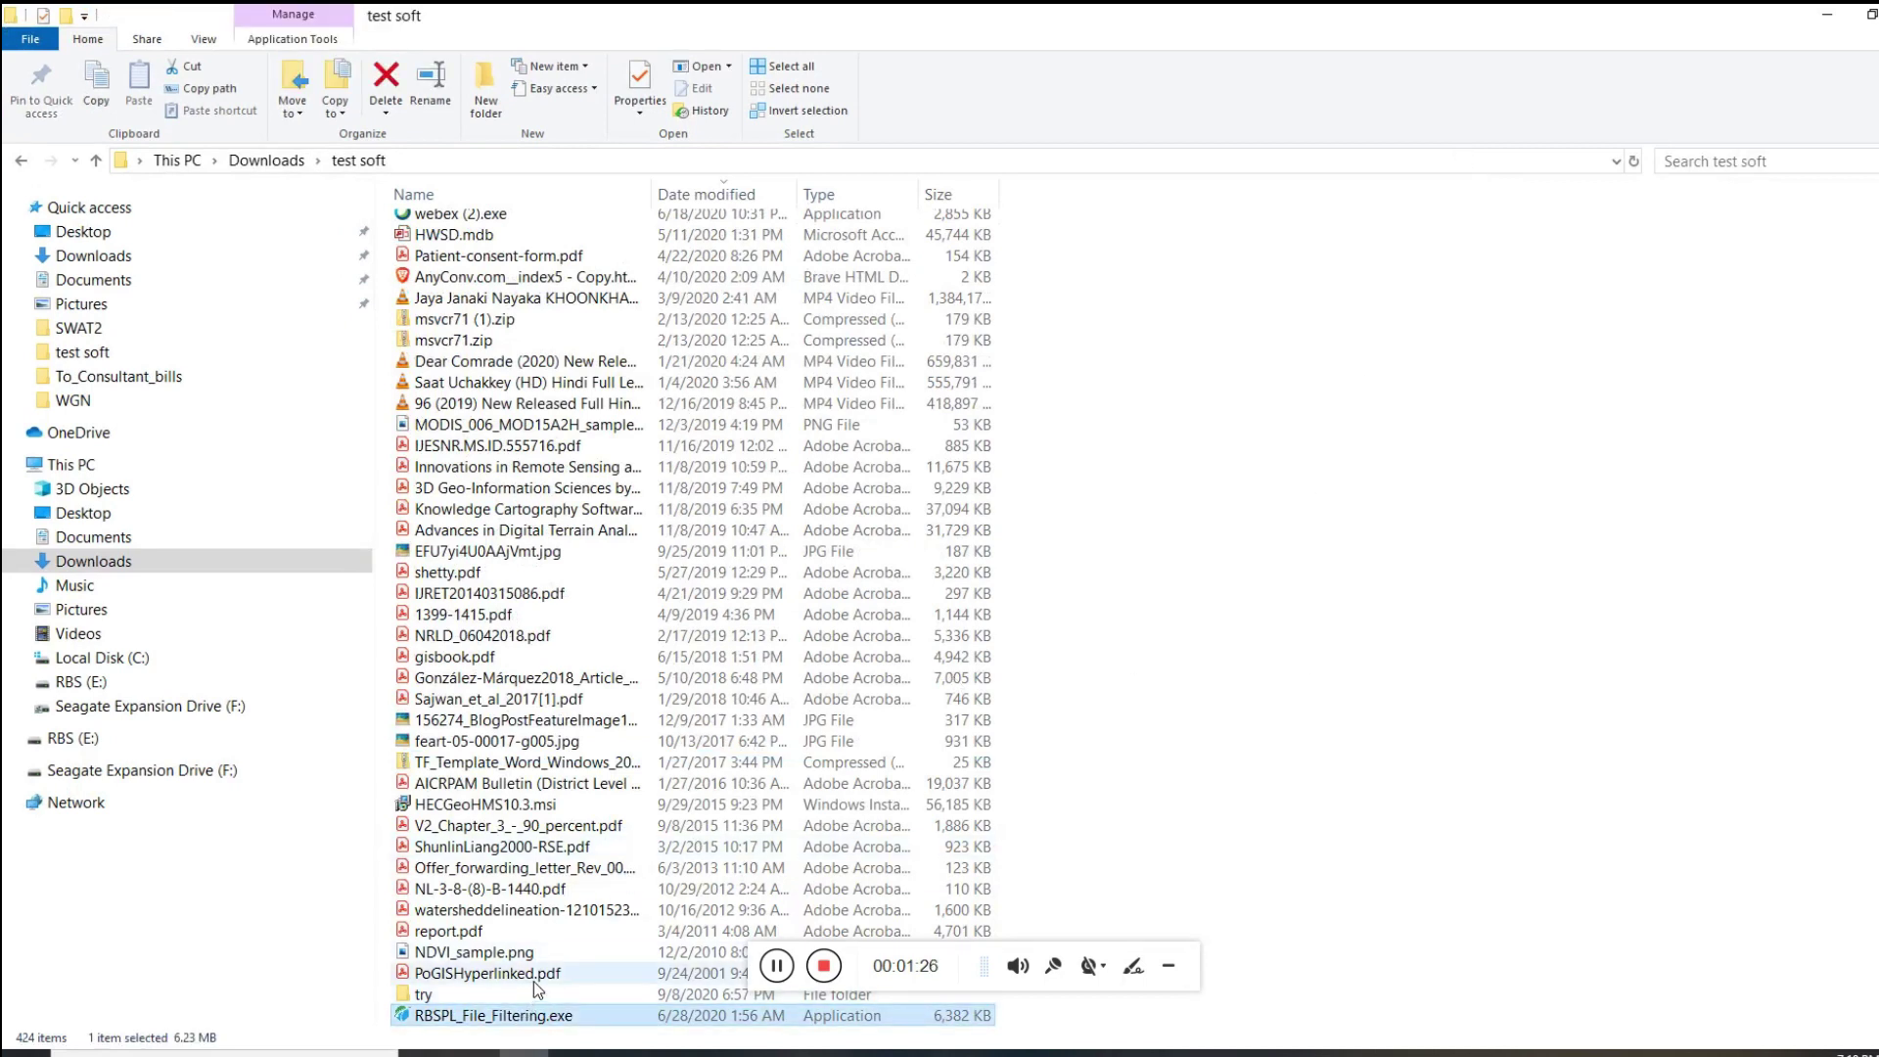
scroll(1399, 721, up, 11)
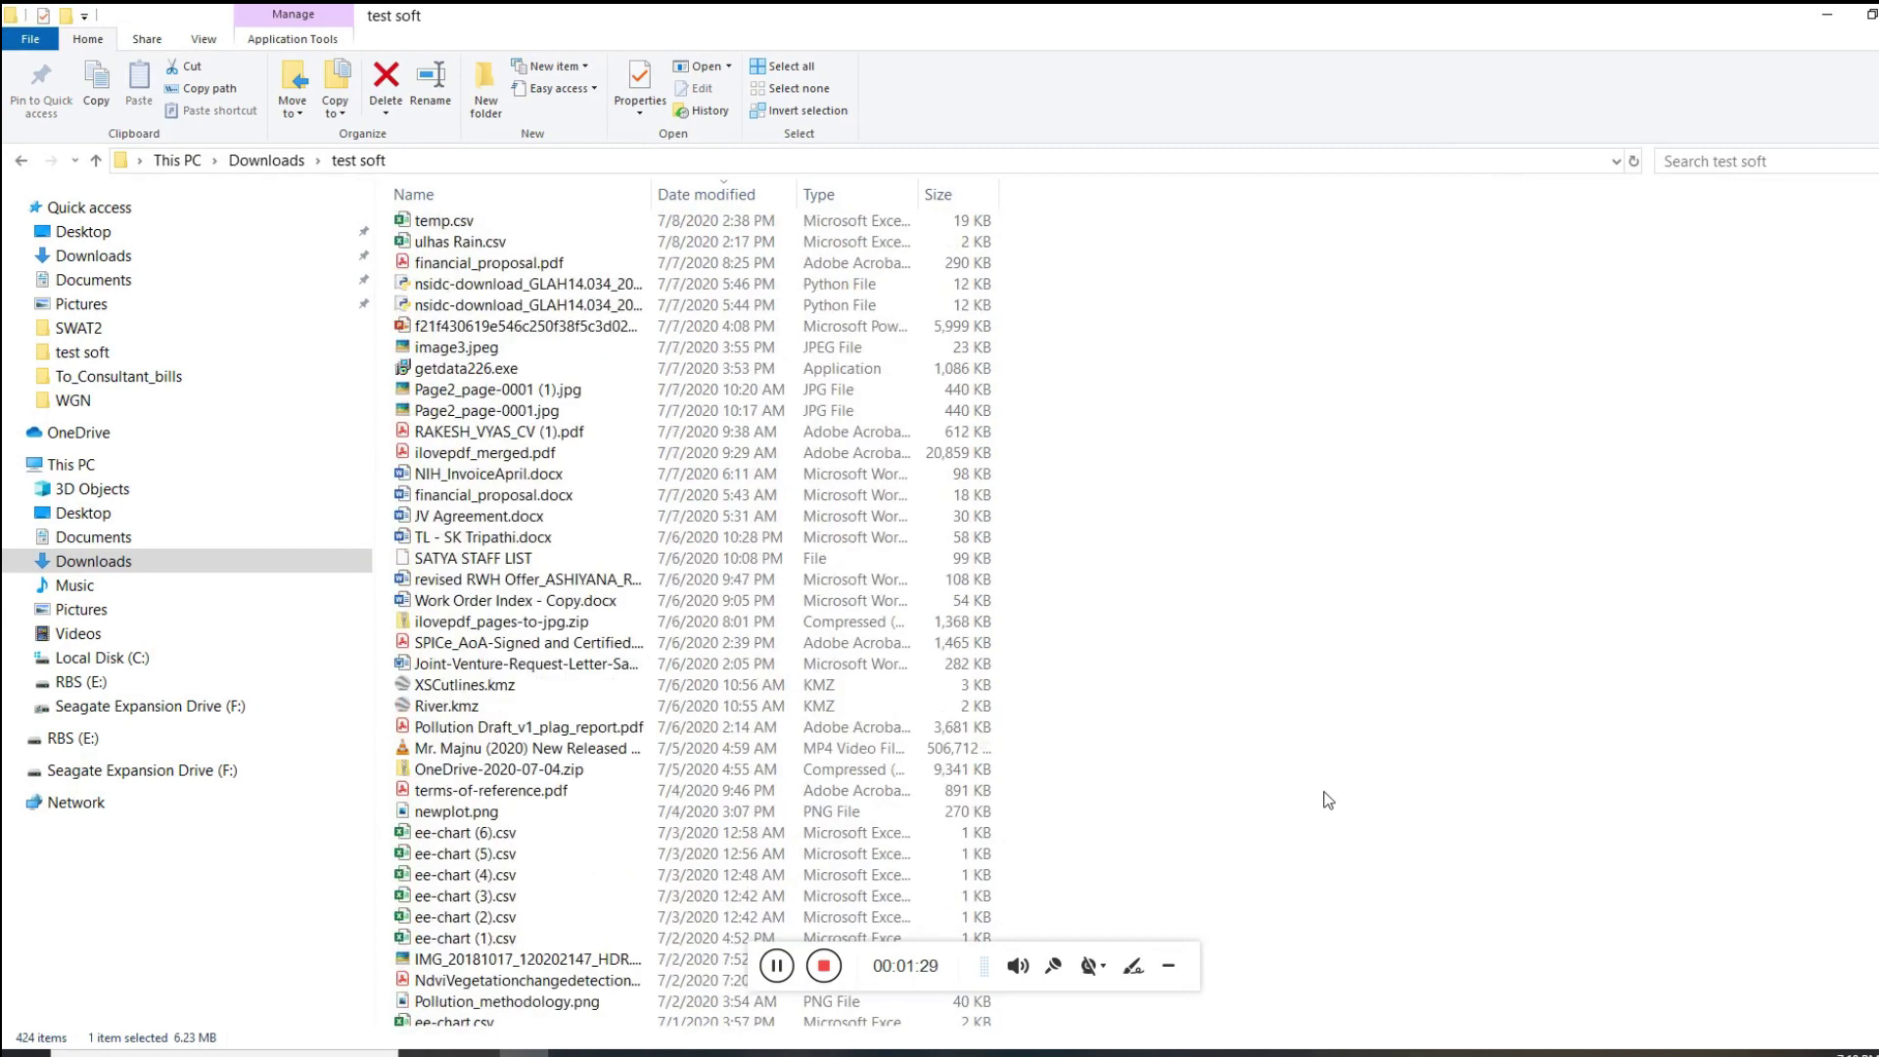
scroll(1330, 802, down, 11)
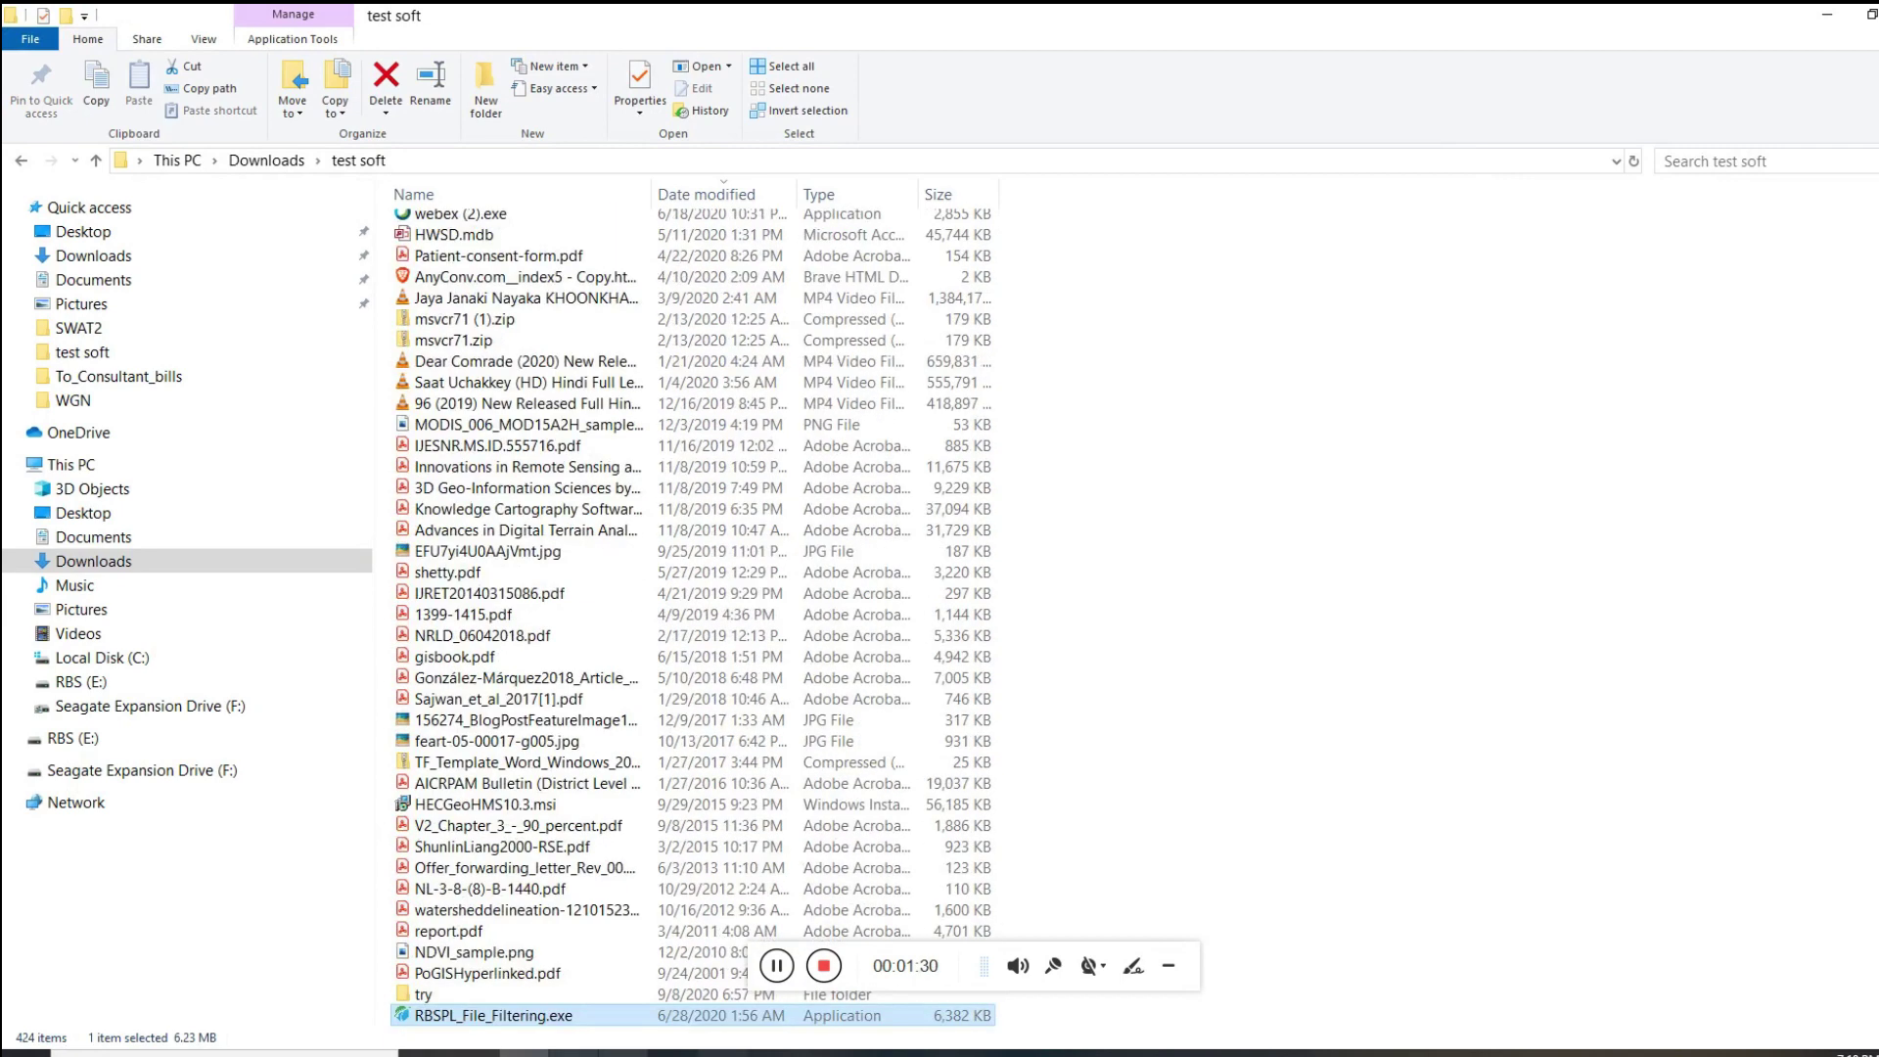
double_click(495, 1014)
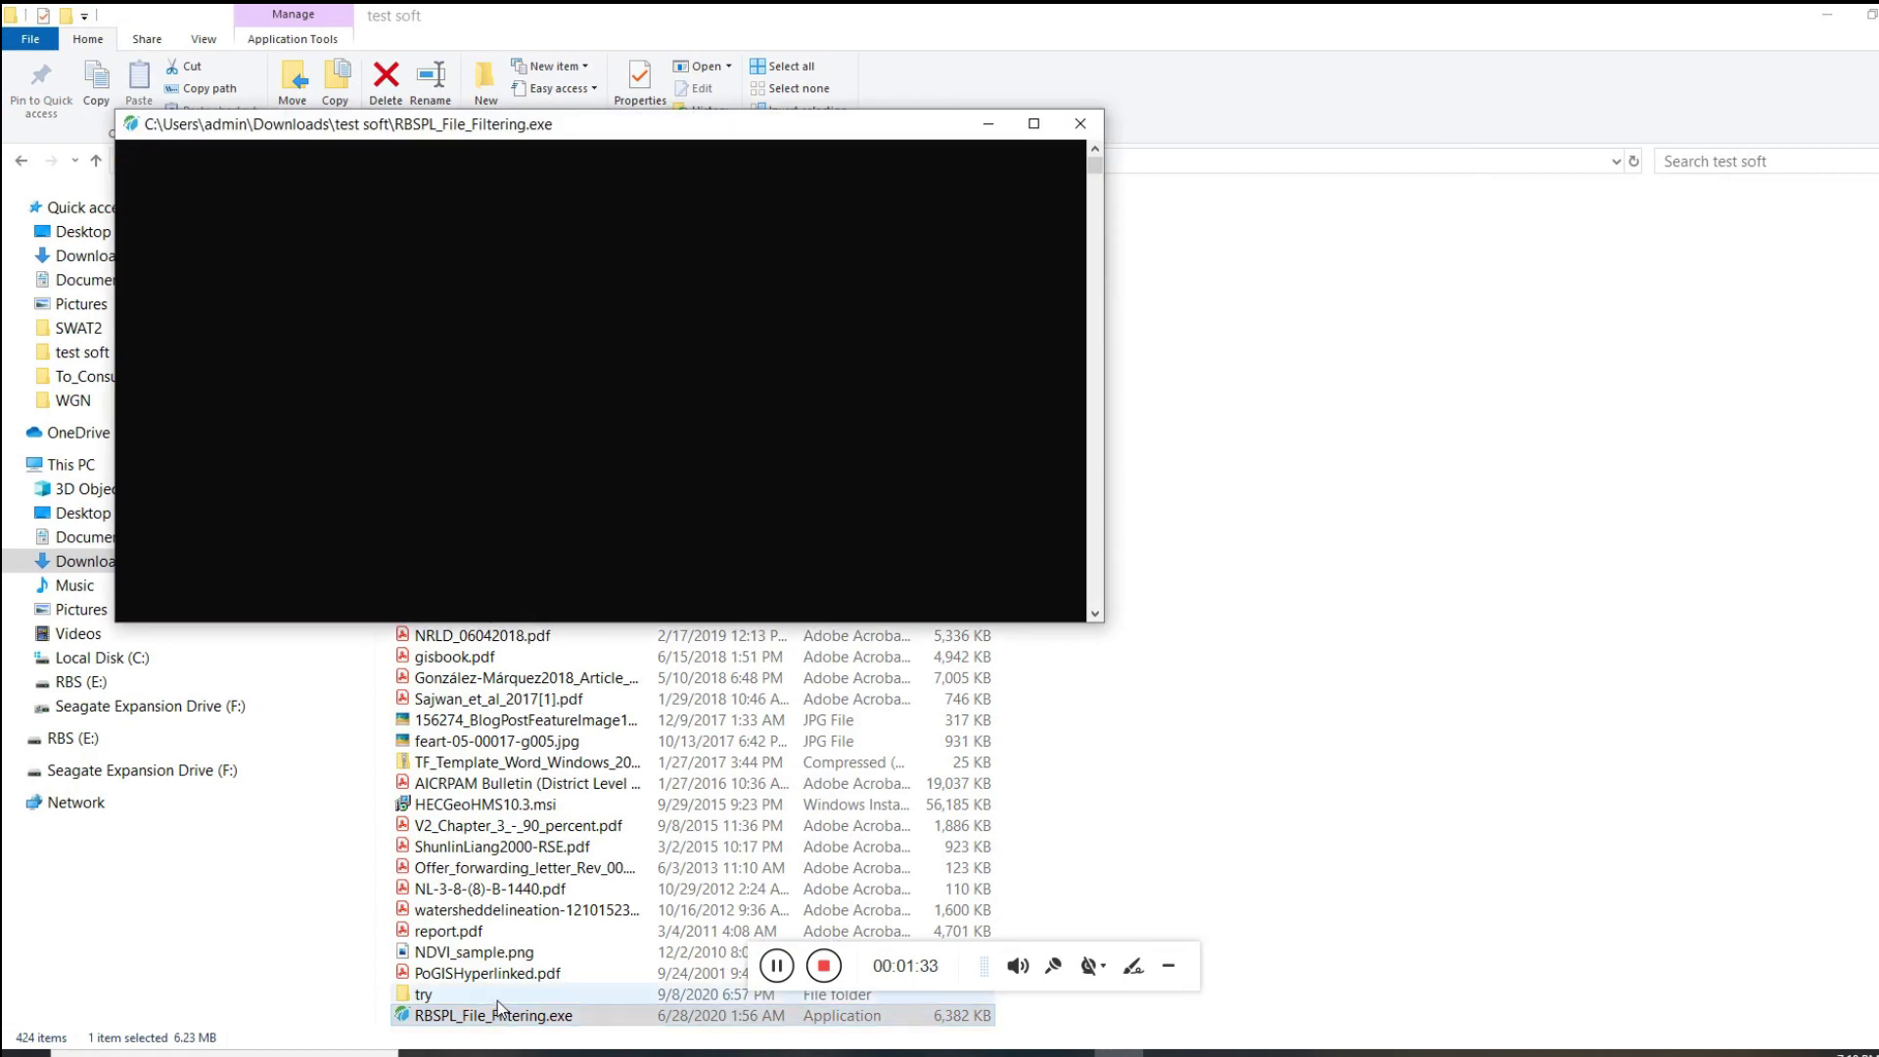
drag(741, 137, 1093, 247)
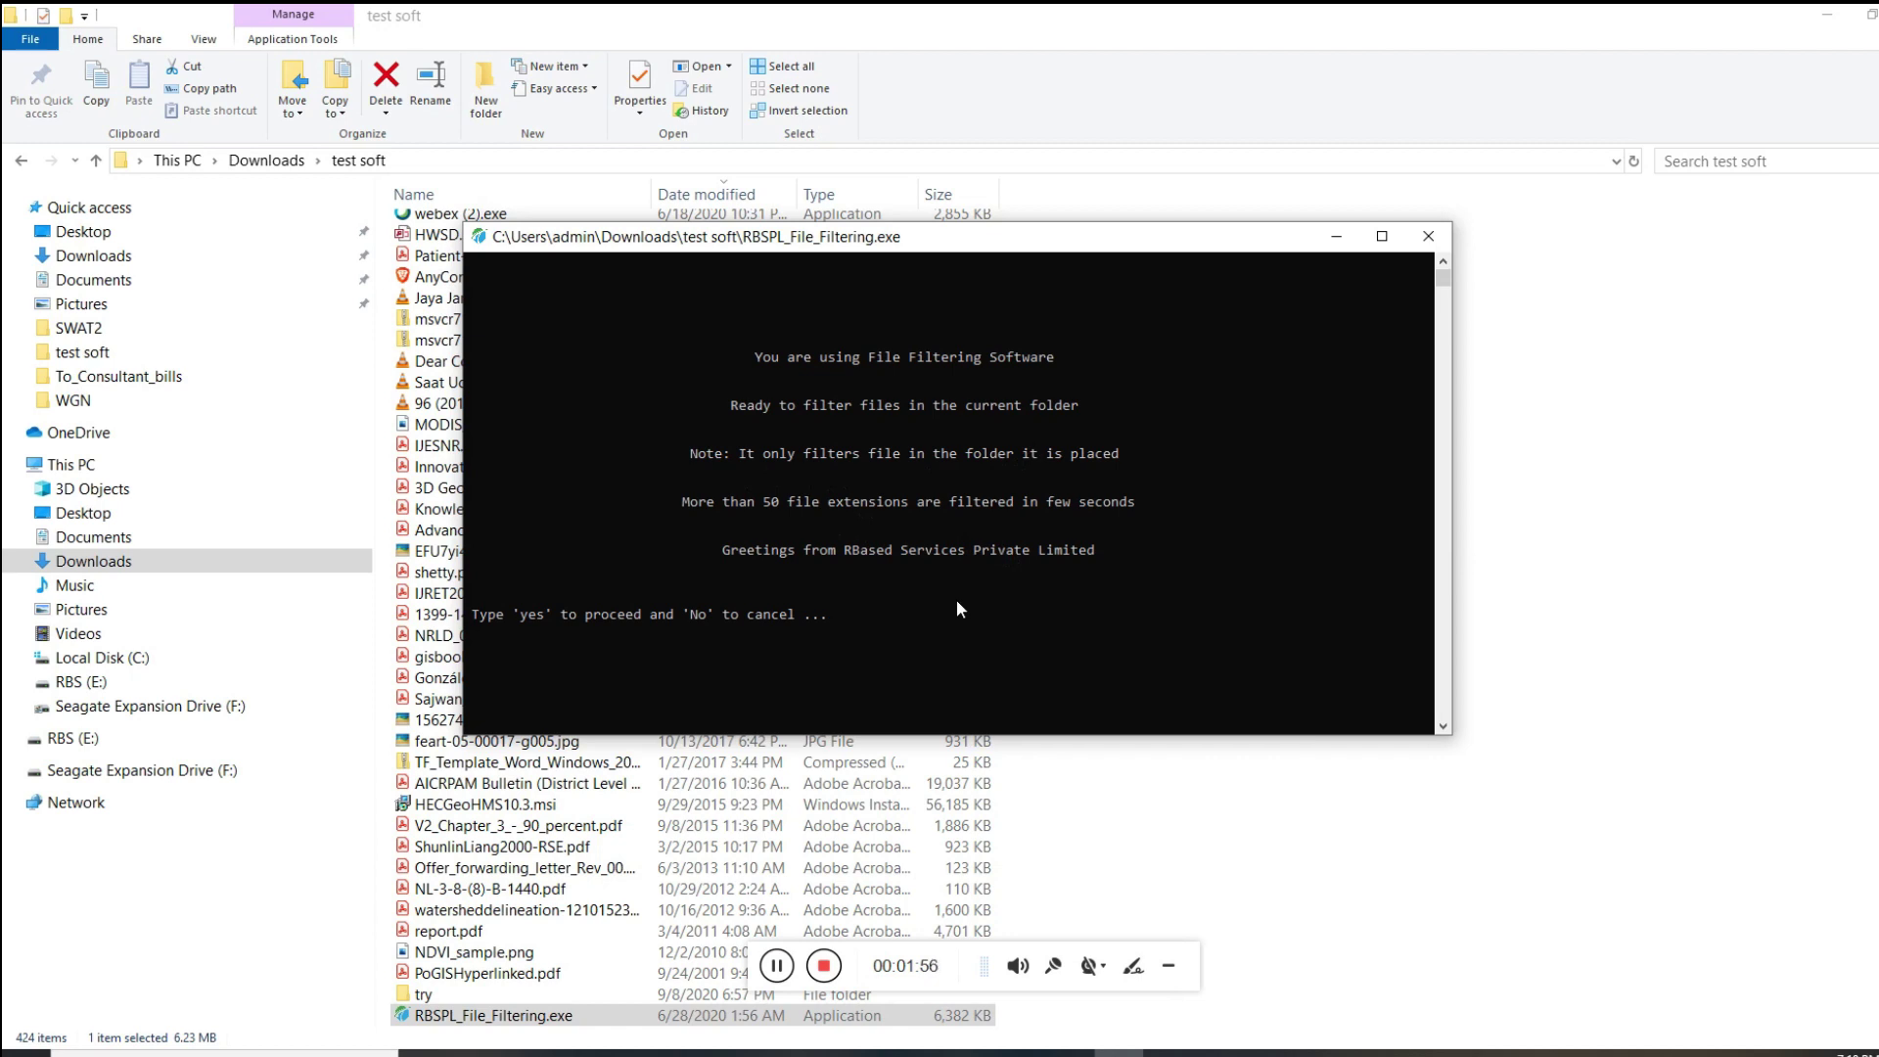
Answer the filtering program's prompt with yes to sort the folder's files, and exit the program when it finishes
text(yes)
key(Return)
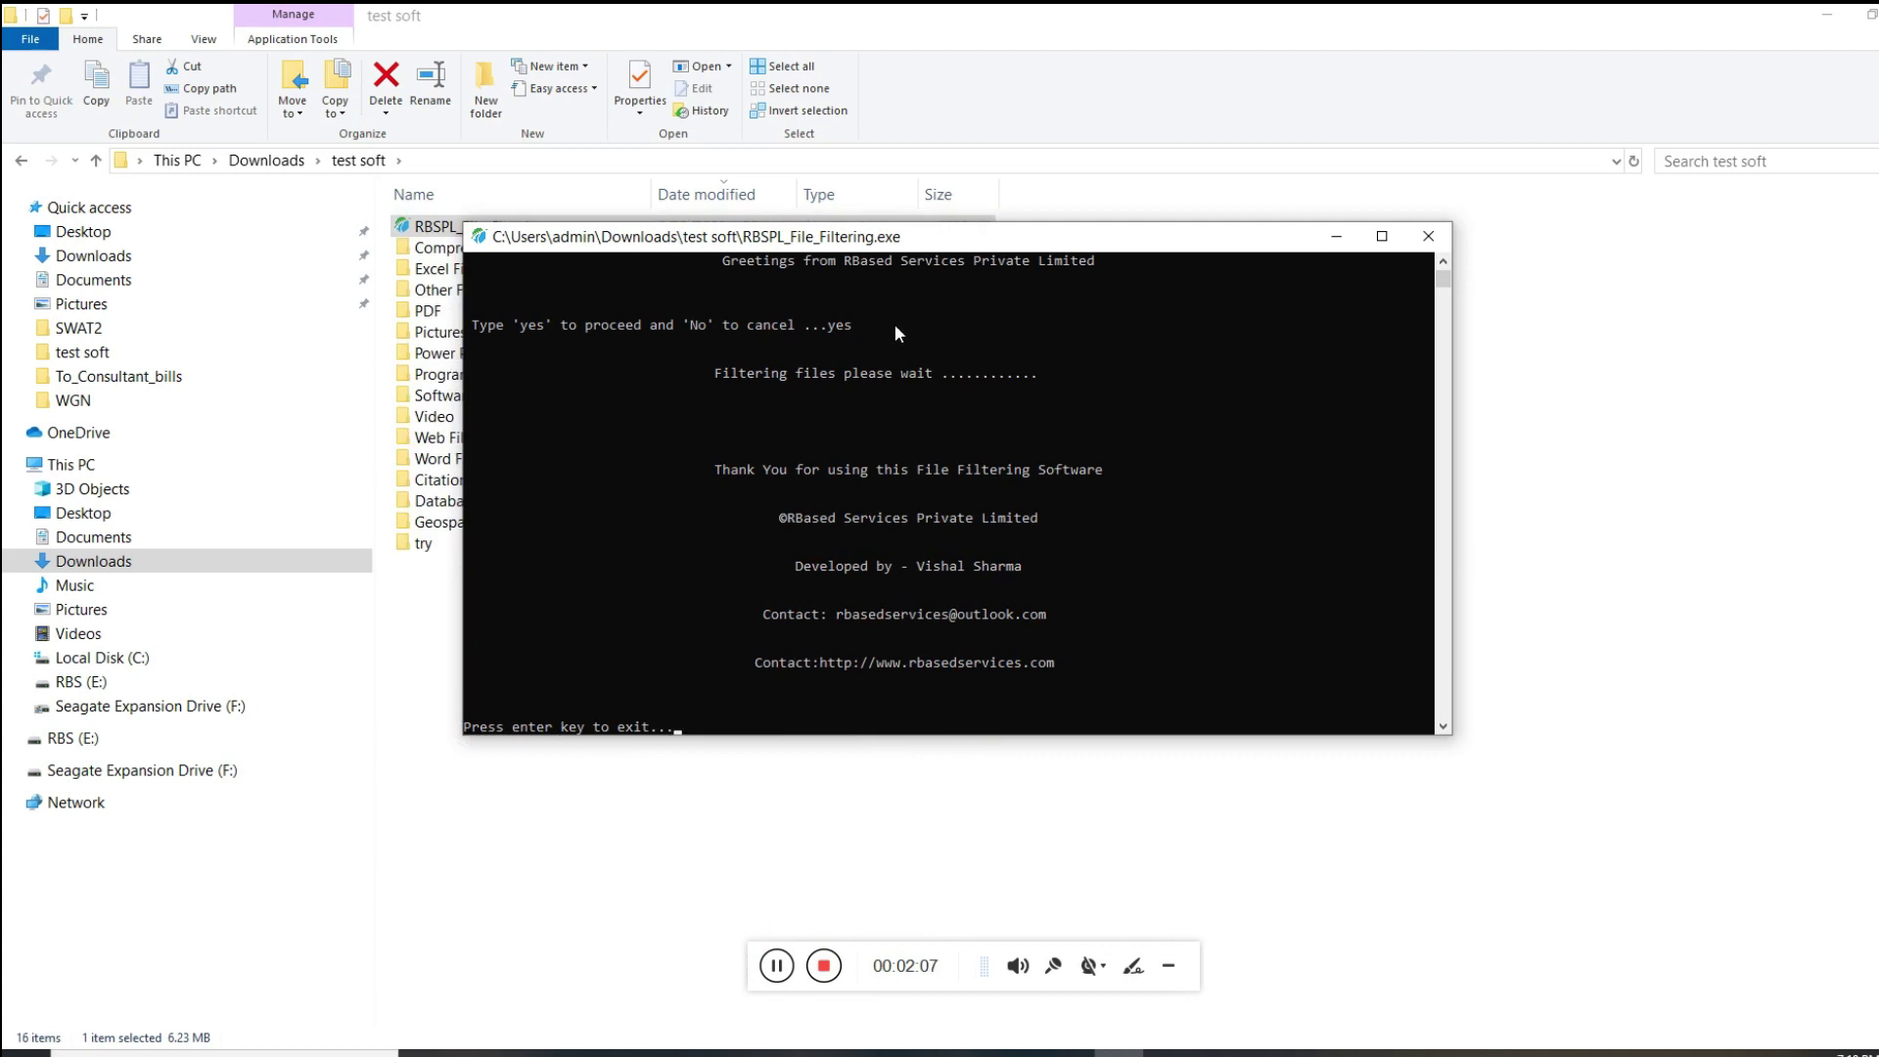
drag(935, 253, 1284, 472)
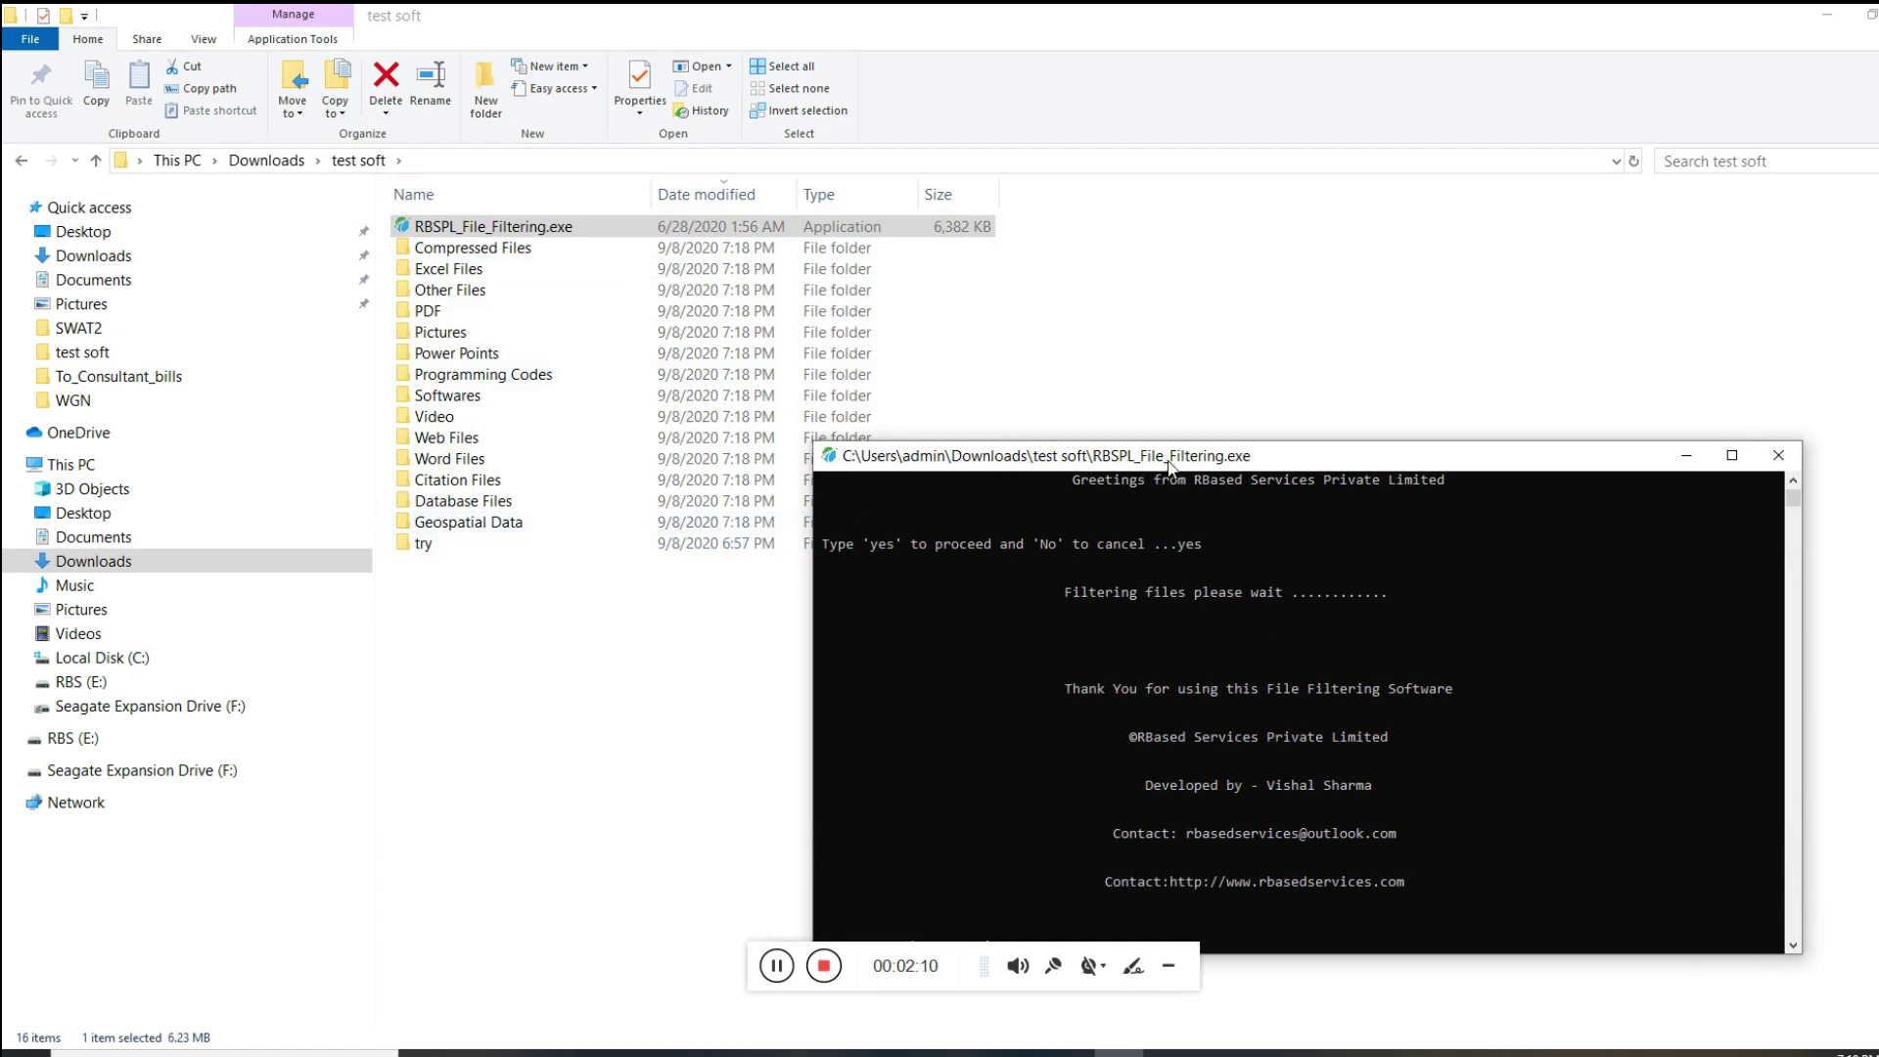
drag(1170, 464, 1170, 335)
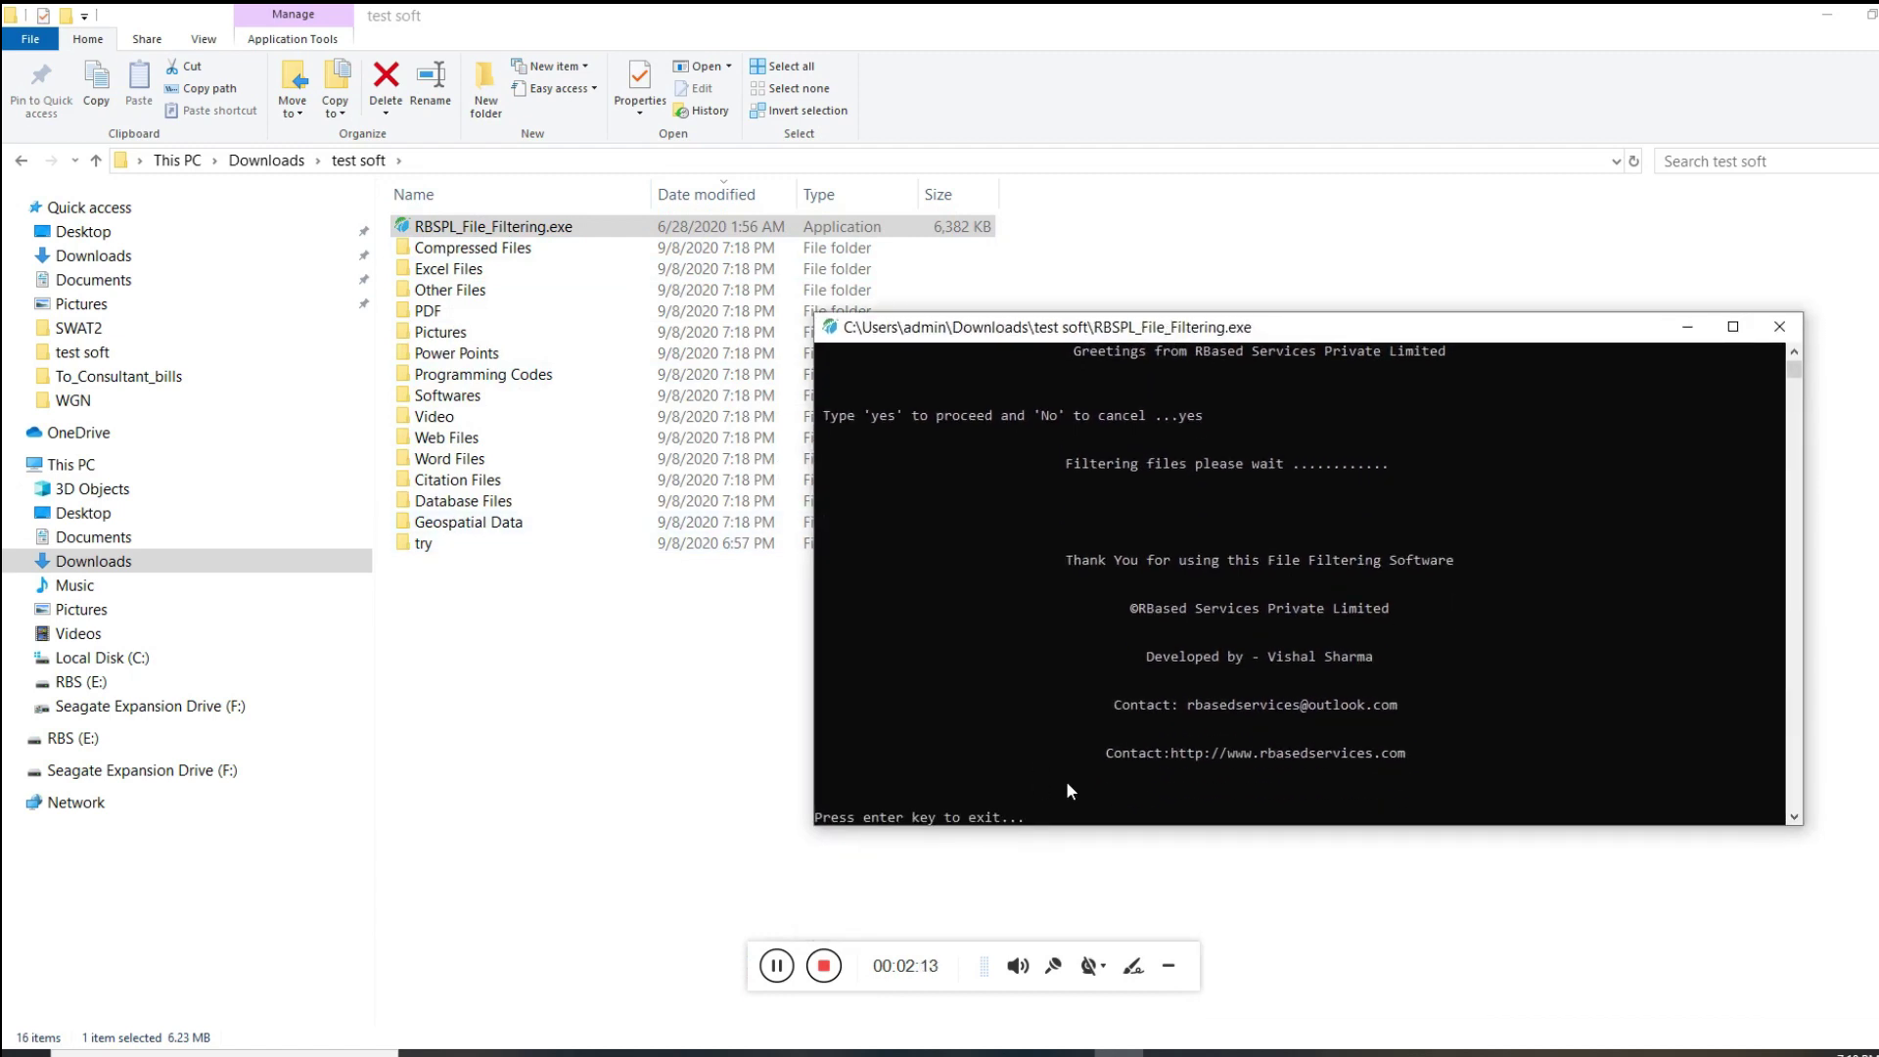
text(h)
key(Return)
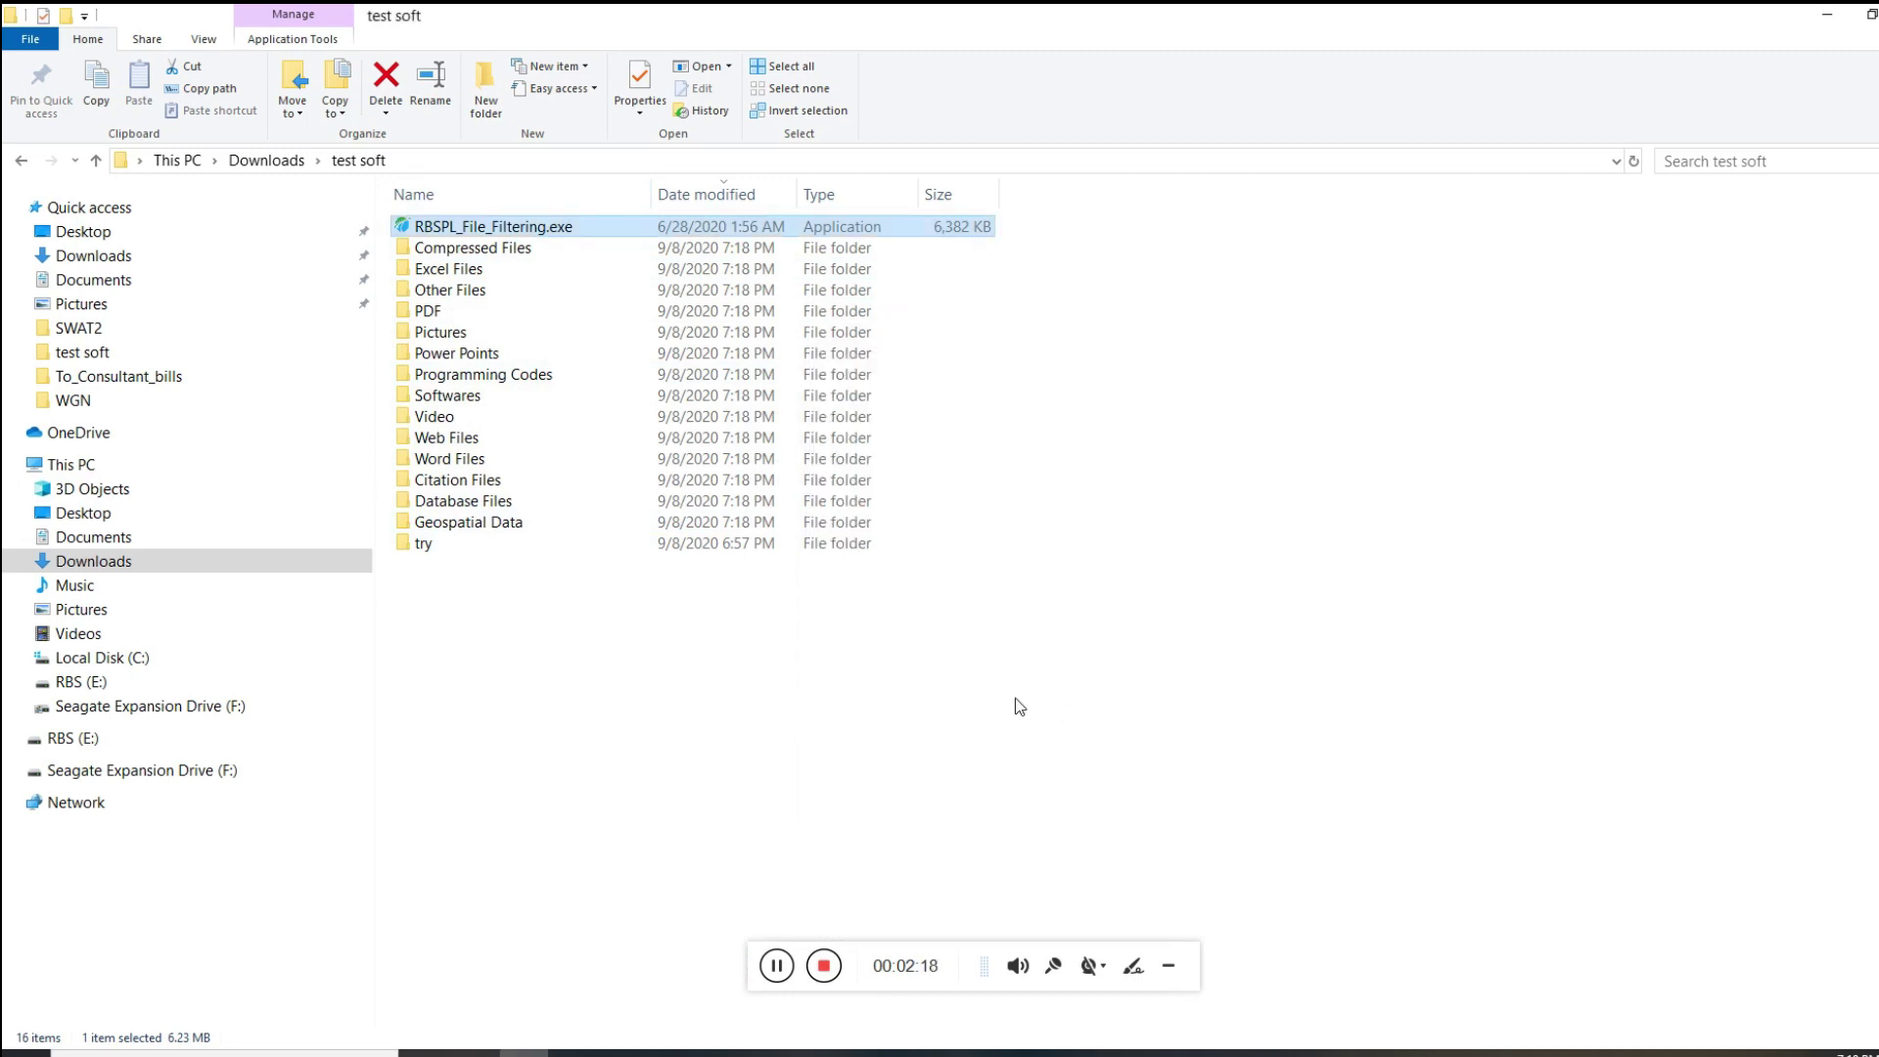
click(756, 709)
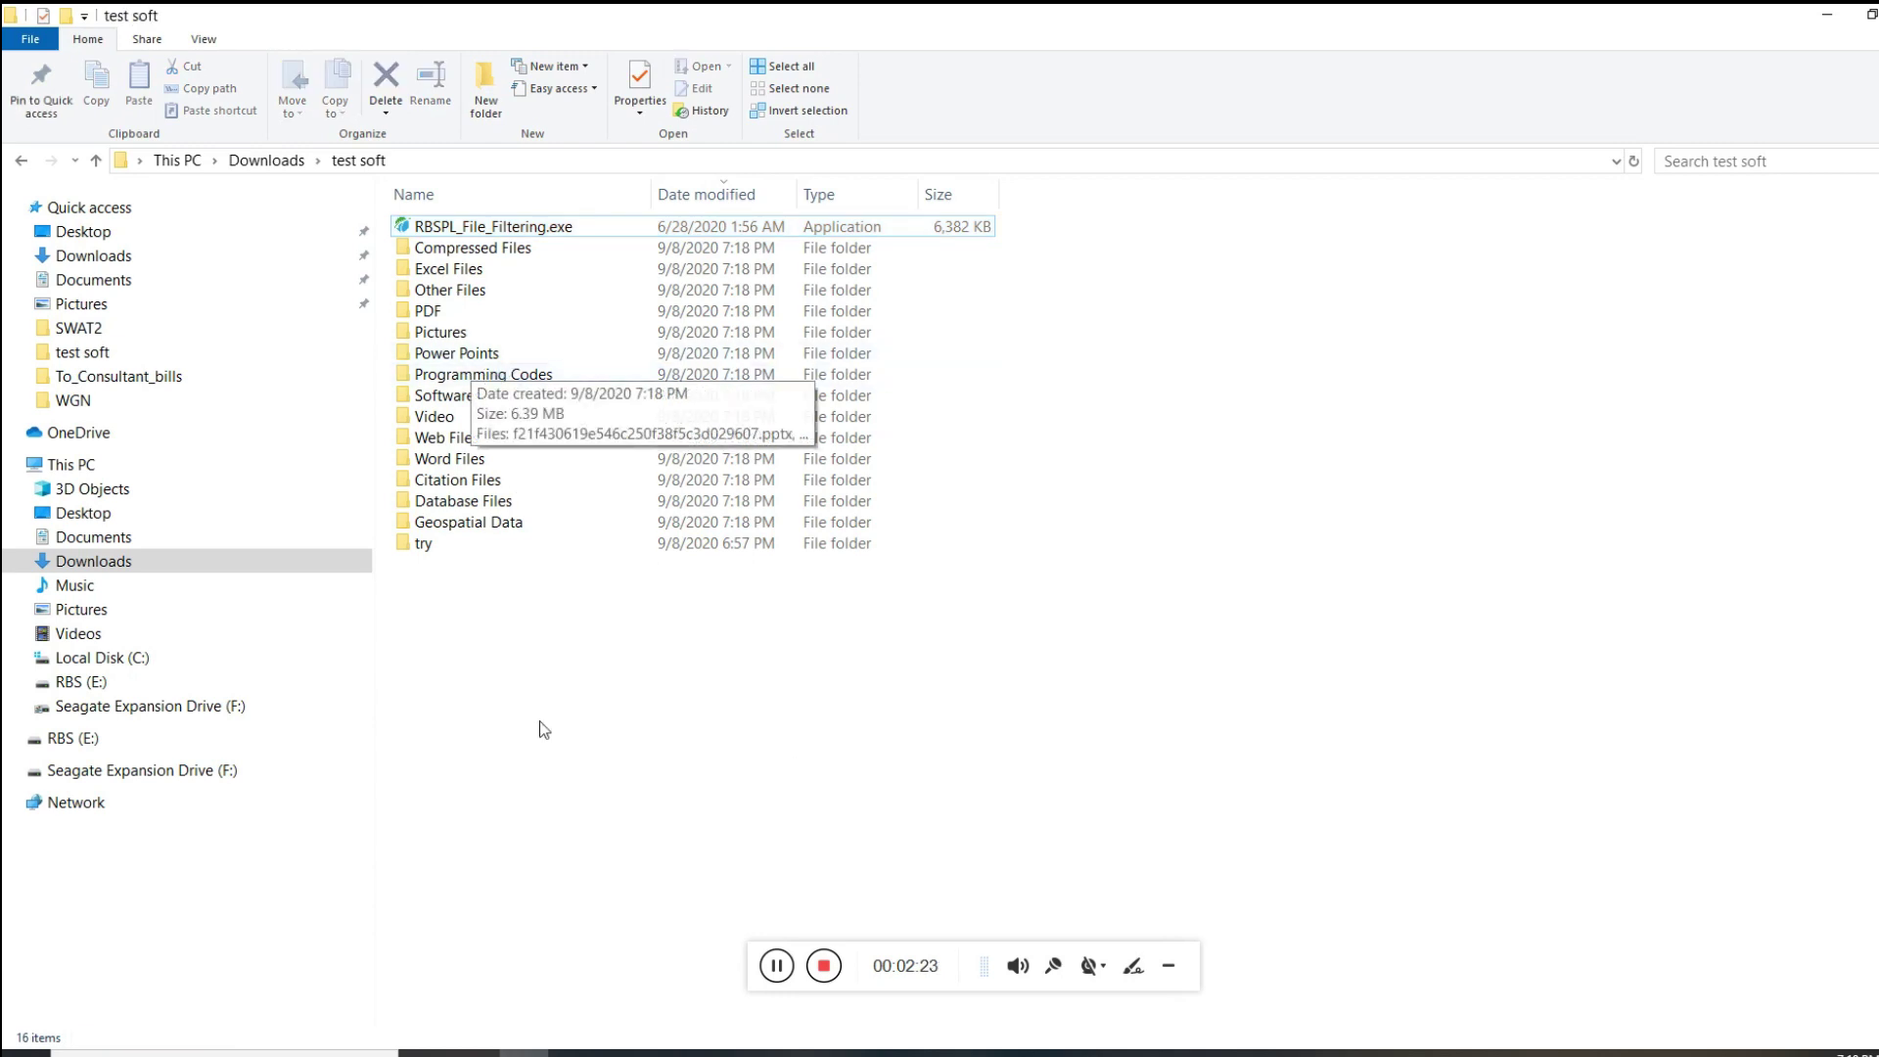
Inspect the contents of the Compressed Files and Excel Files folders, returning to test soft after each
mouse_move(548, 258)
double_click(548, 258)
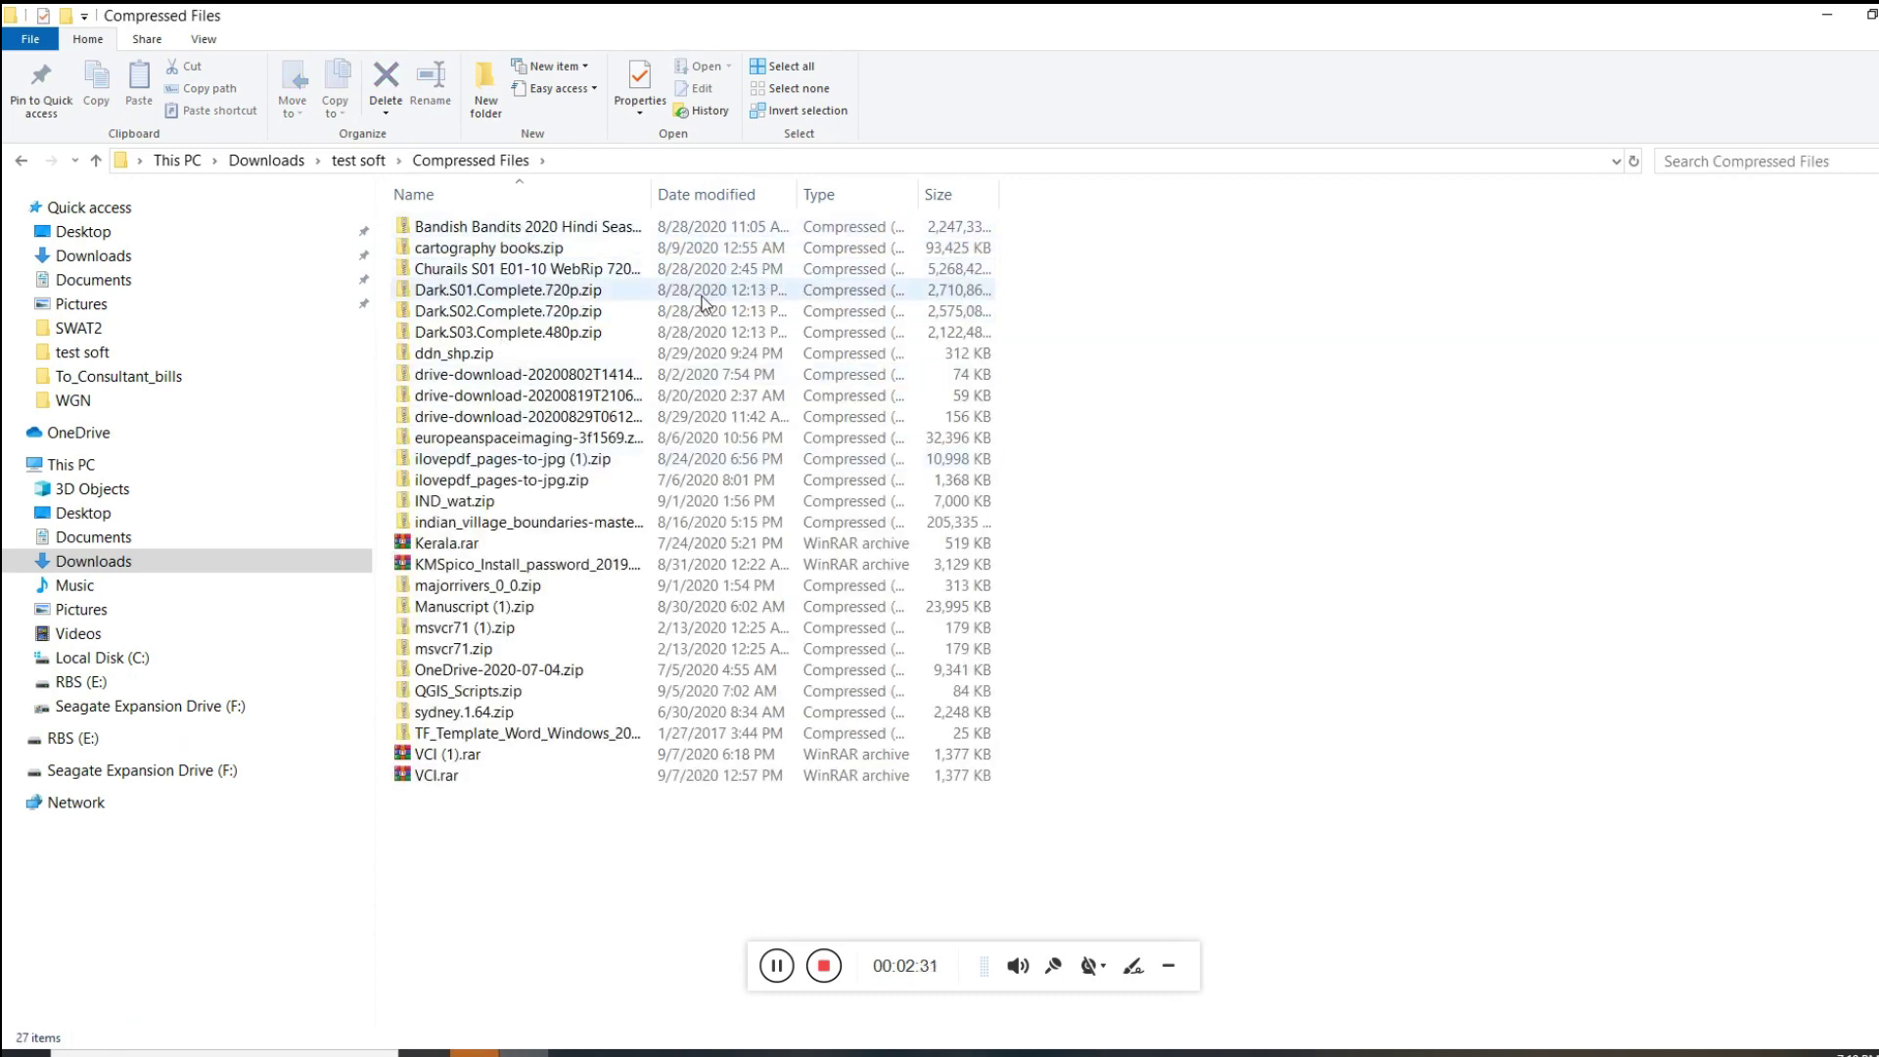
click(359, 160)
double_click(450, 269)
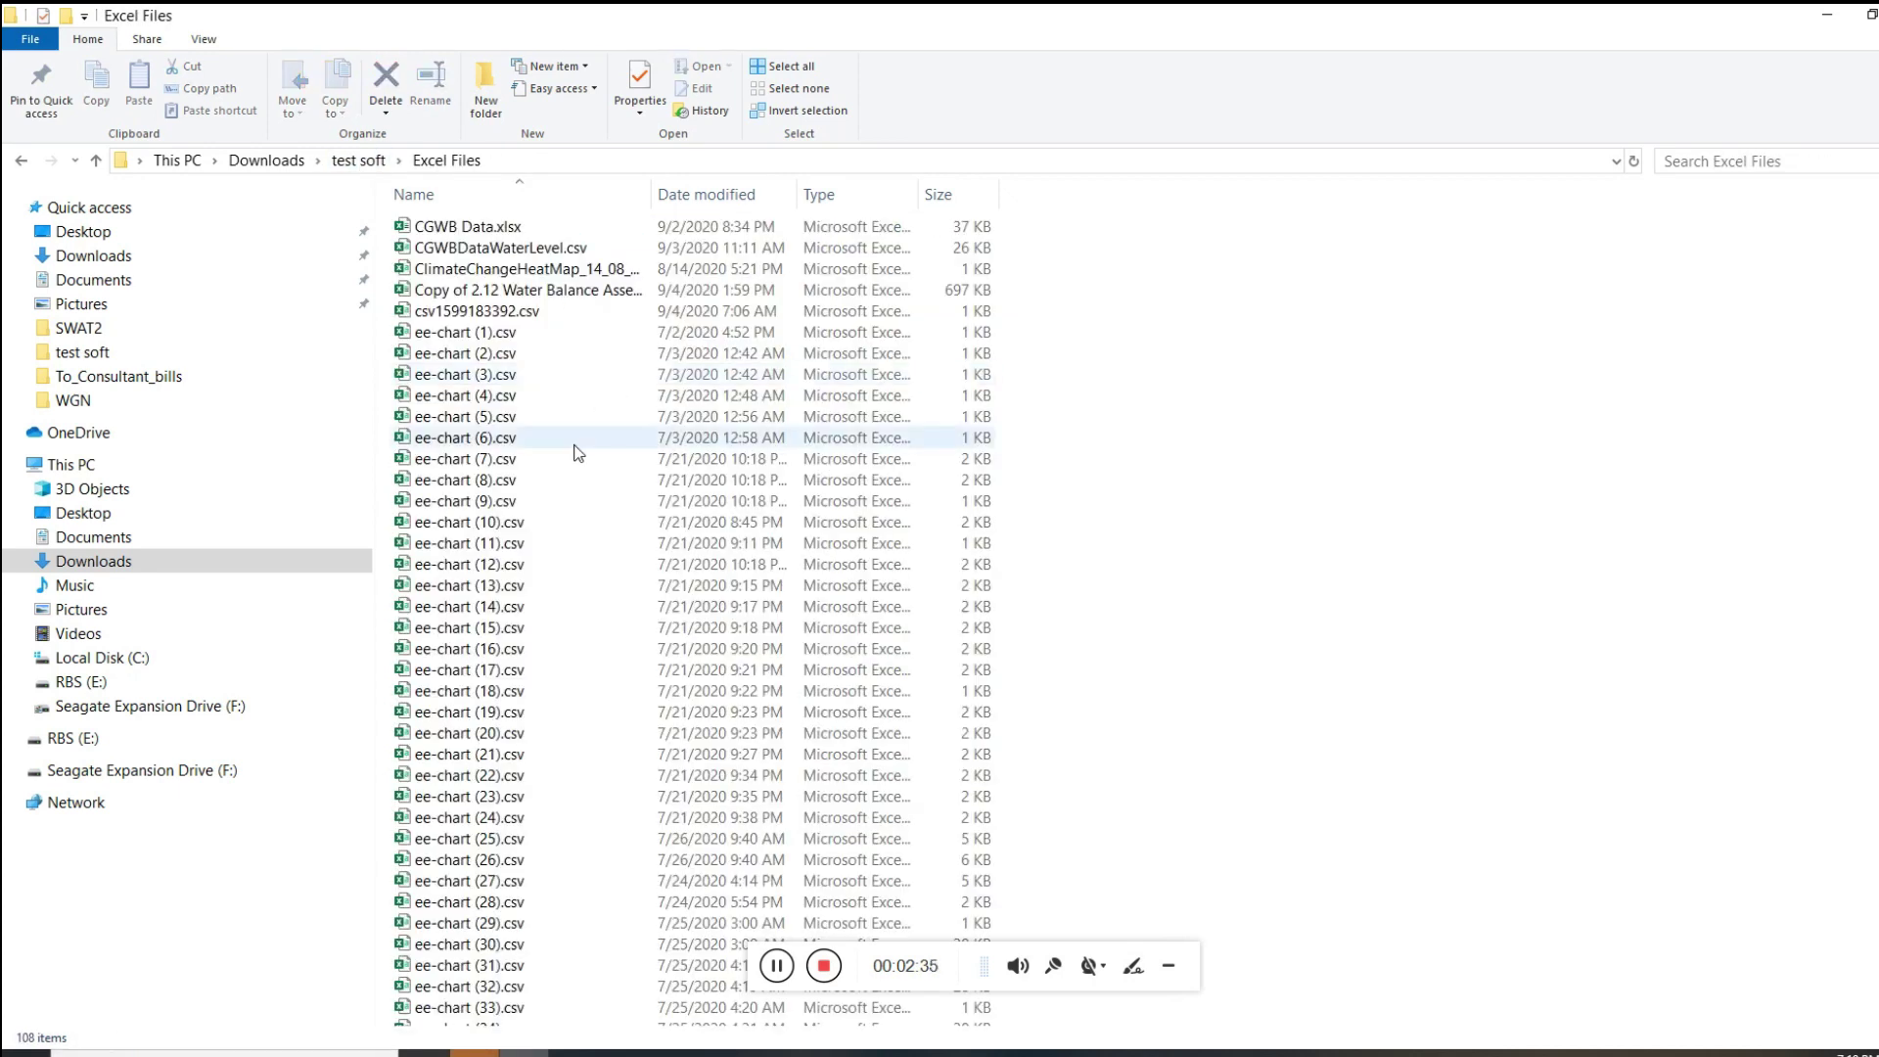
scroll(665, 475, down, 6)
scroll(670, 478, up, 6)
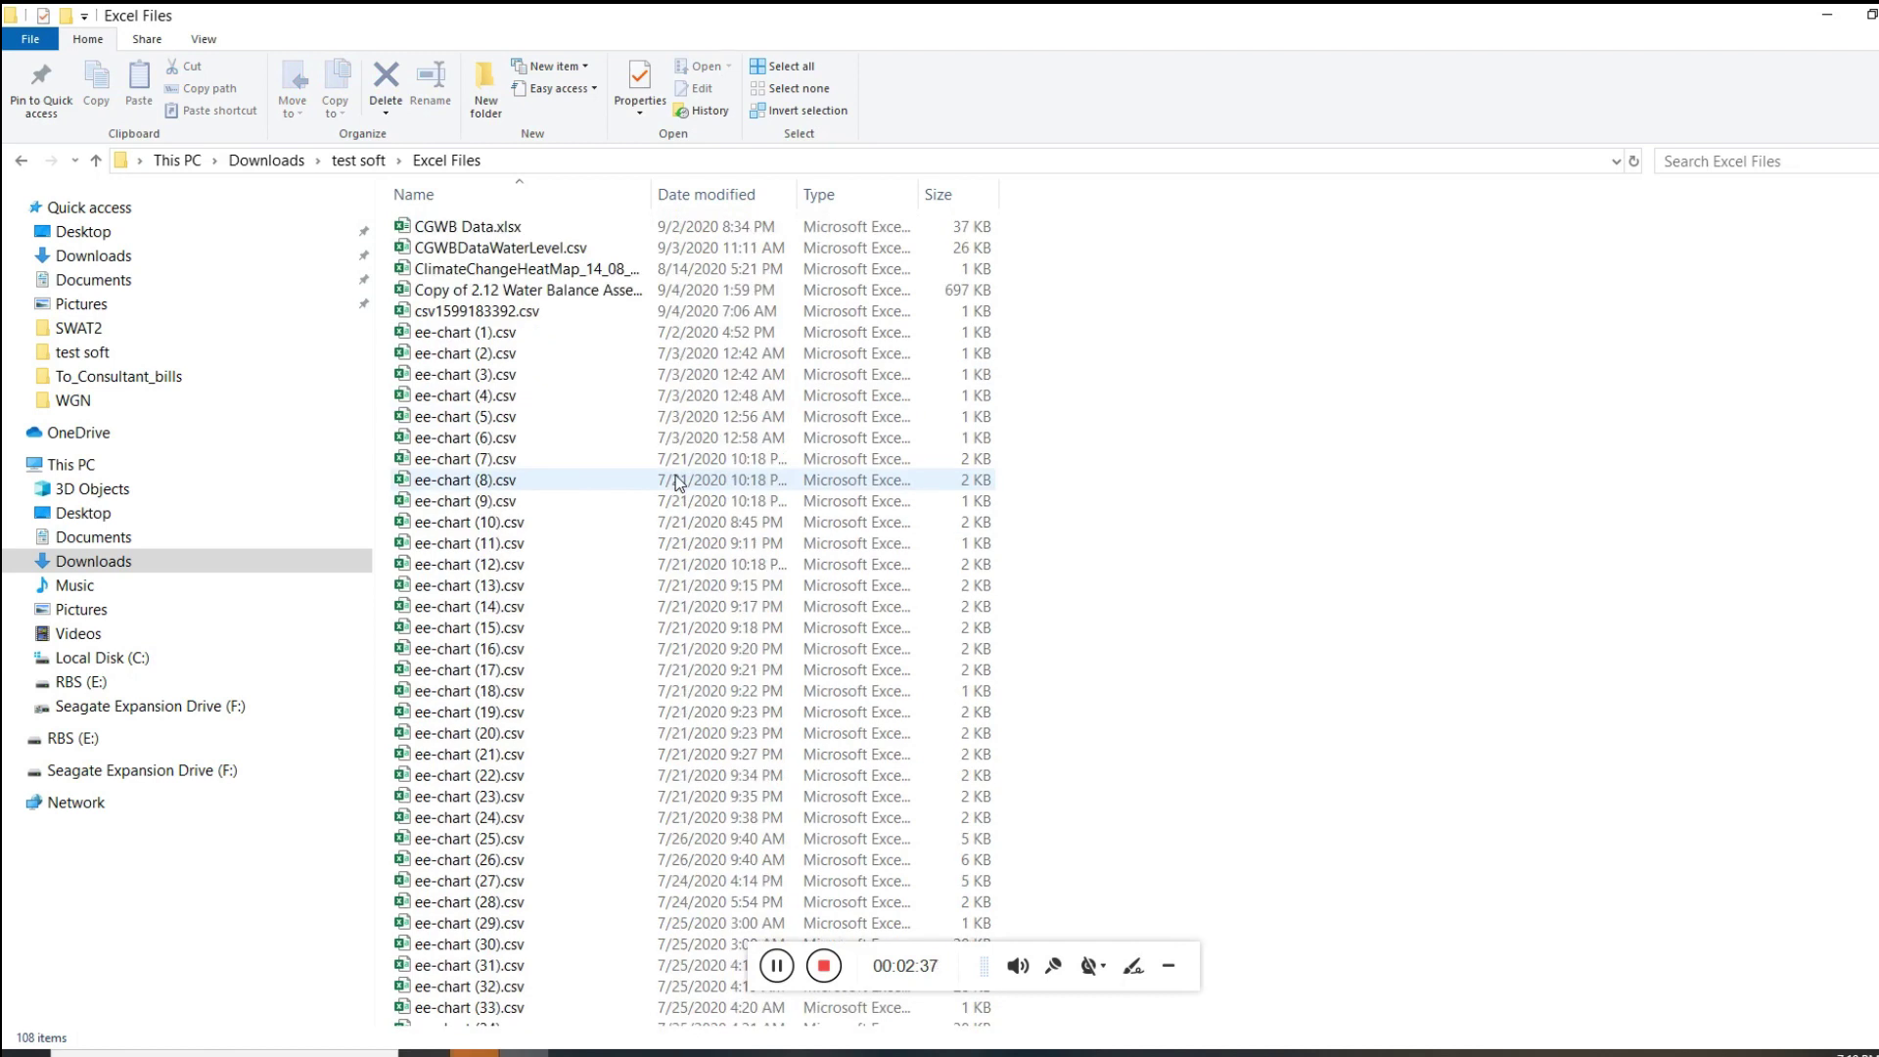
click(360, 160)
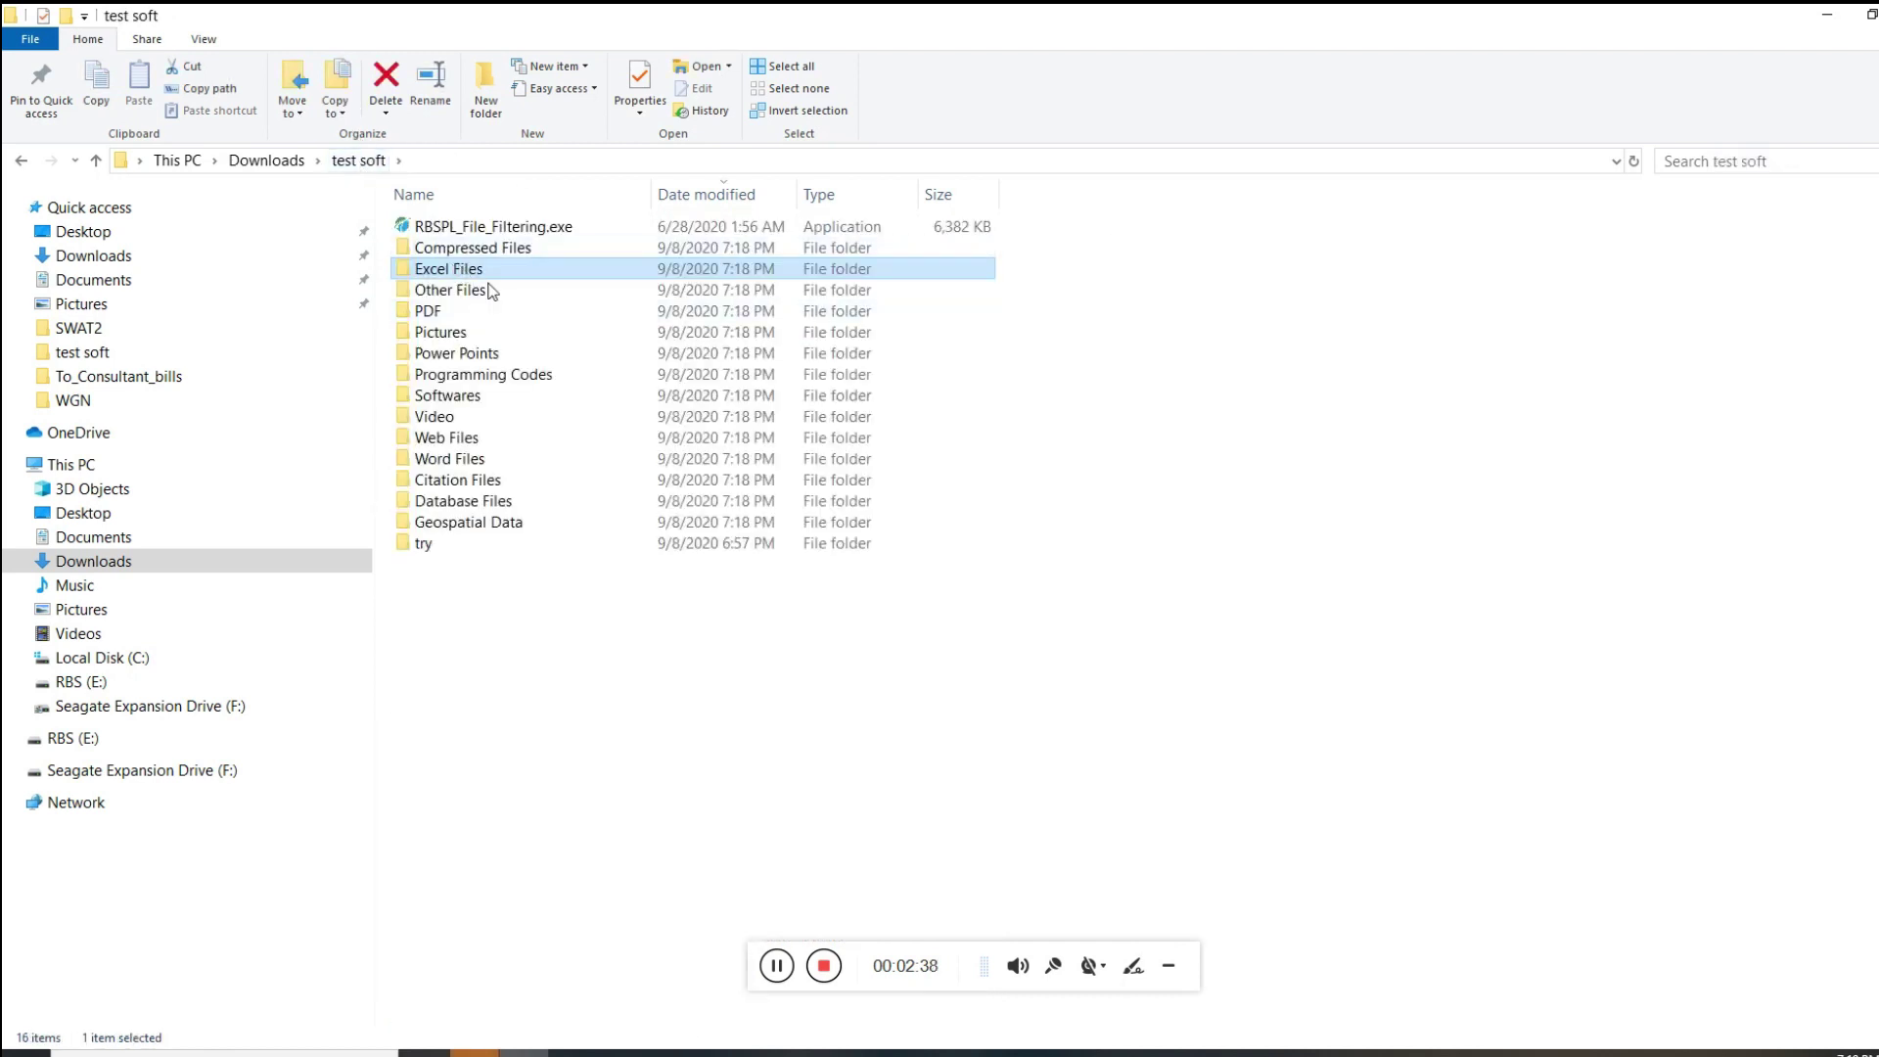
Inspect the contents of the Other Files and PDF folders, returning to test soft after each
double_click(492, 291)
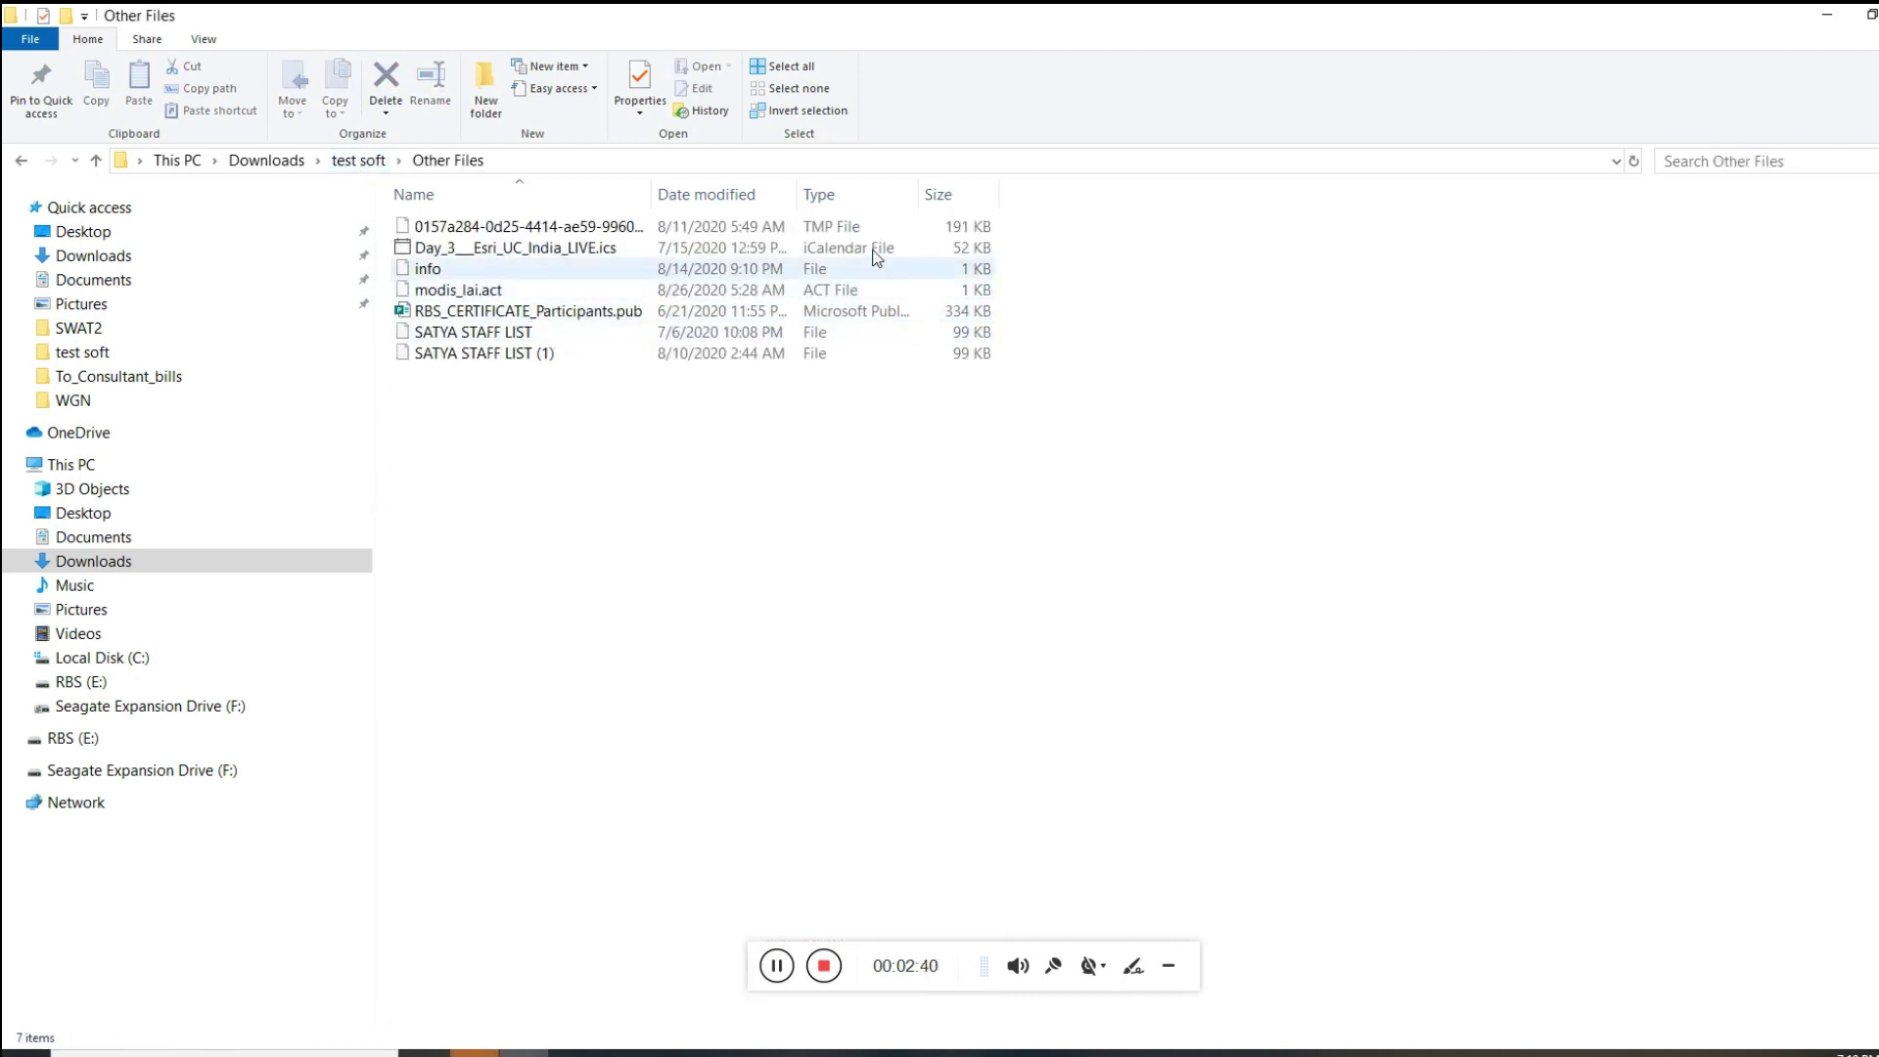
click(349, 162)
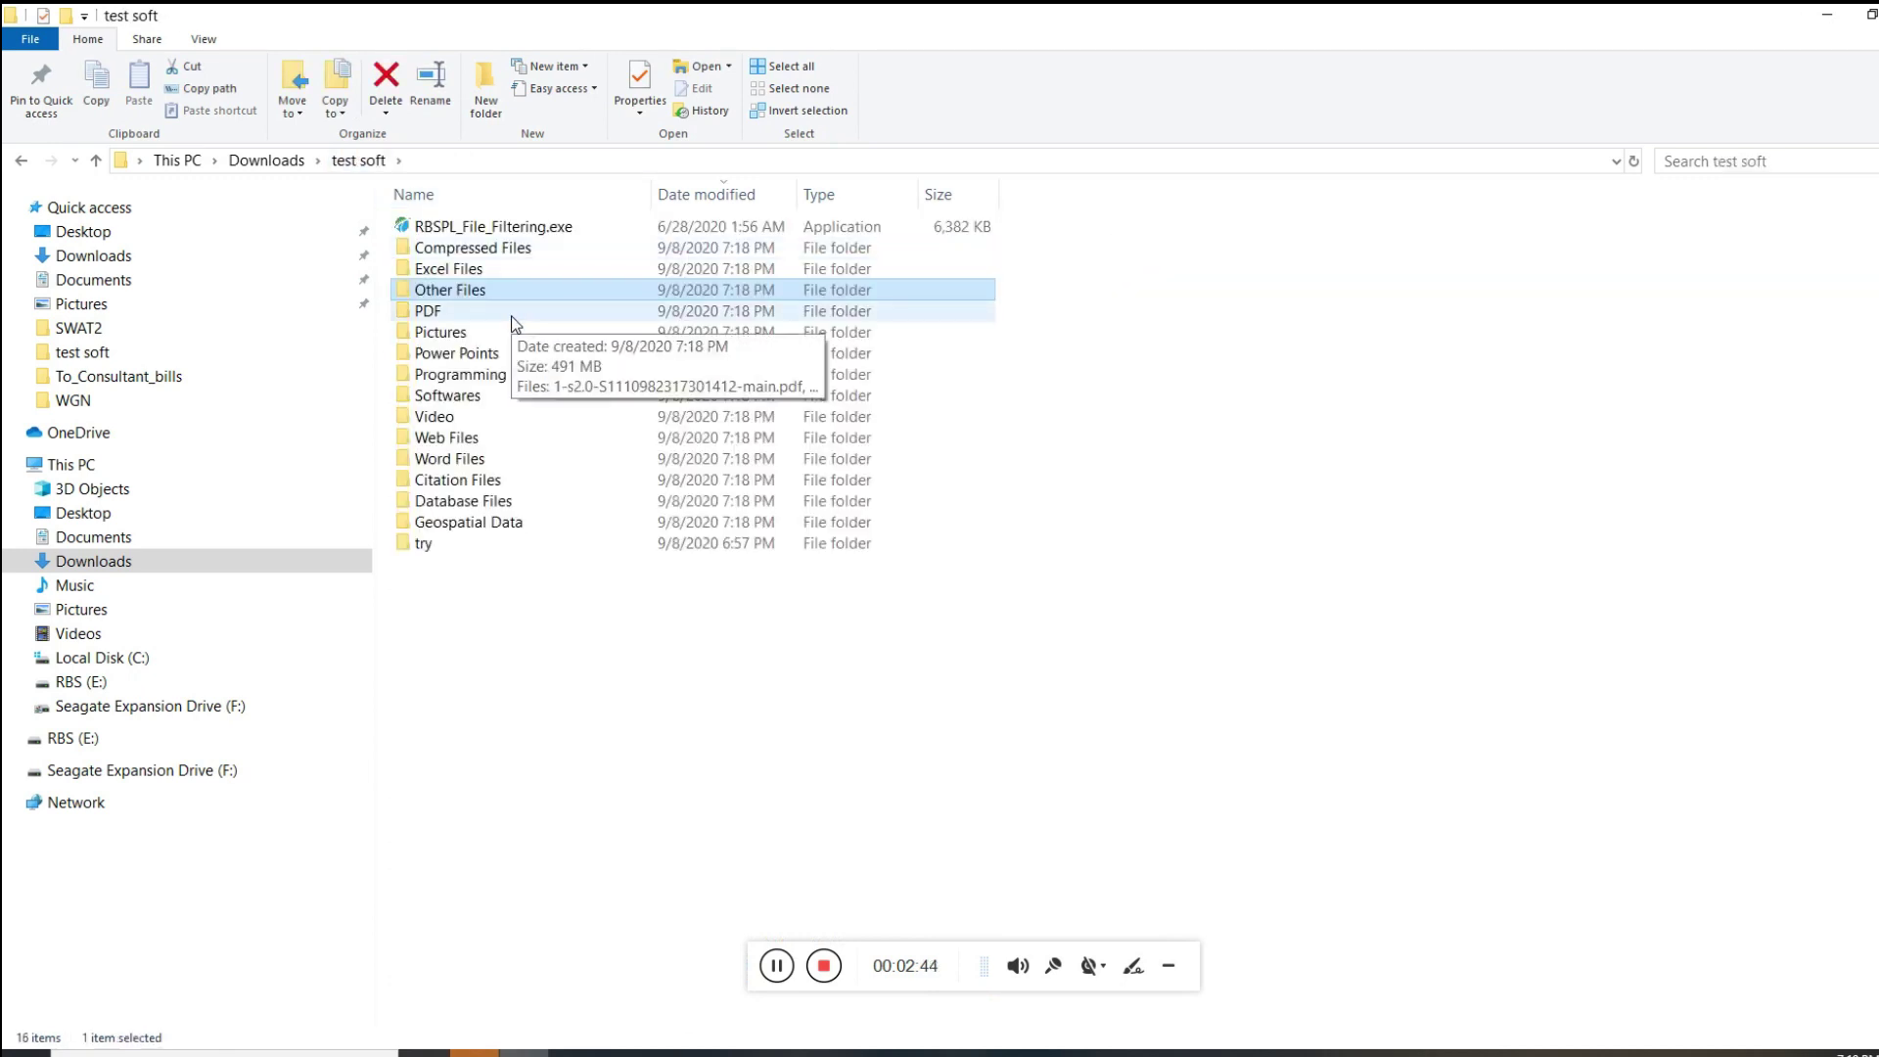
double_click(428, 311)
scroll(384, 175, down, 3)
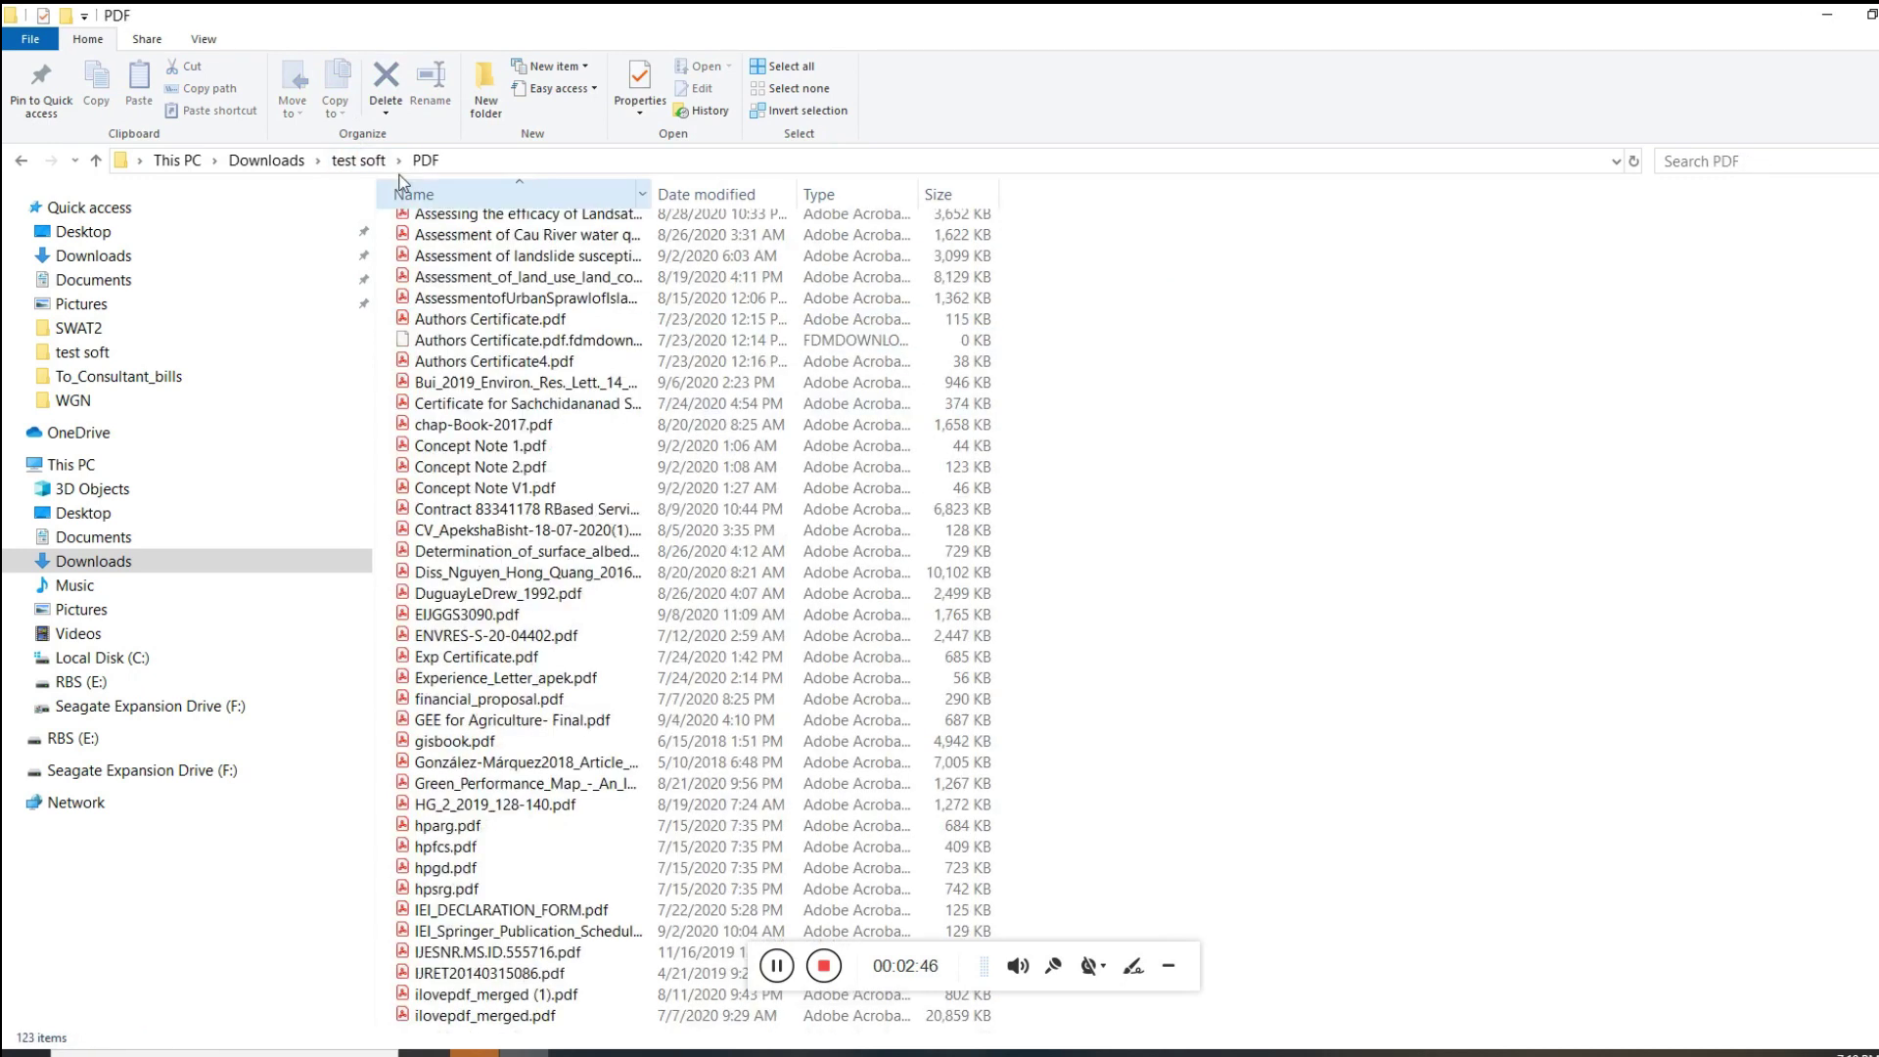
click(358, 160)
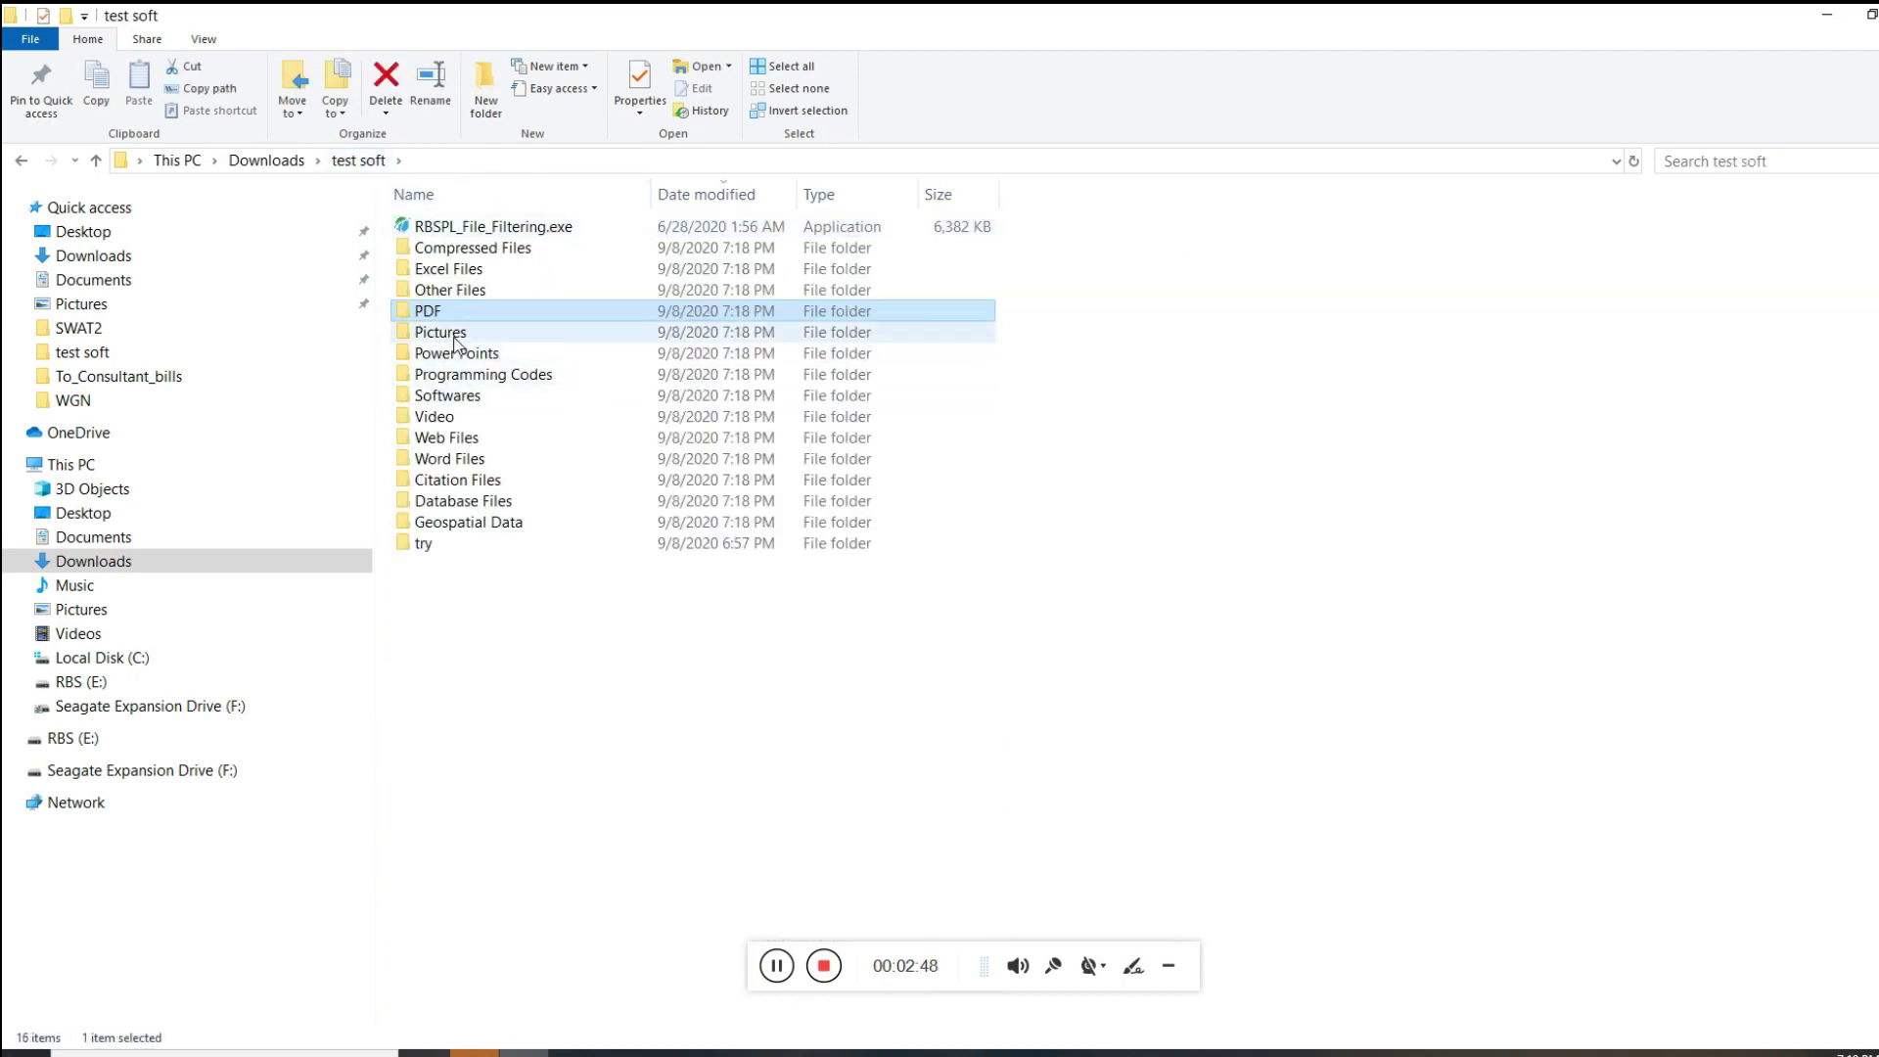
Inspect the contents of the Pictures folder and return to test soft
click(487, 333)
double_click(486, 332)
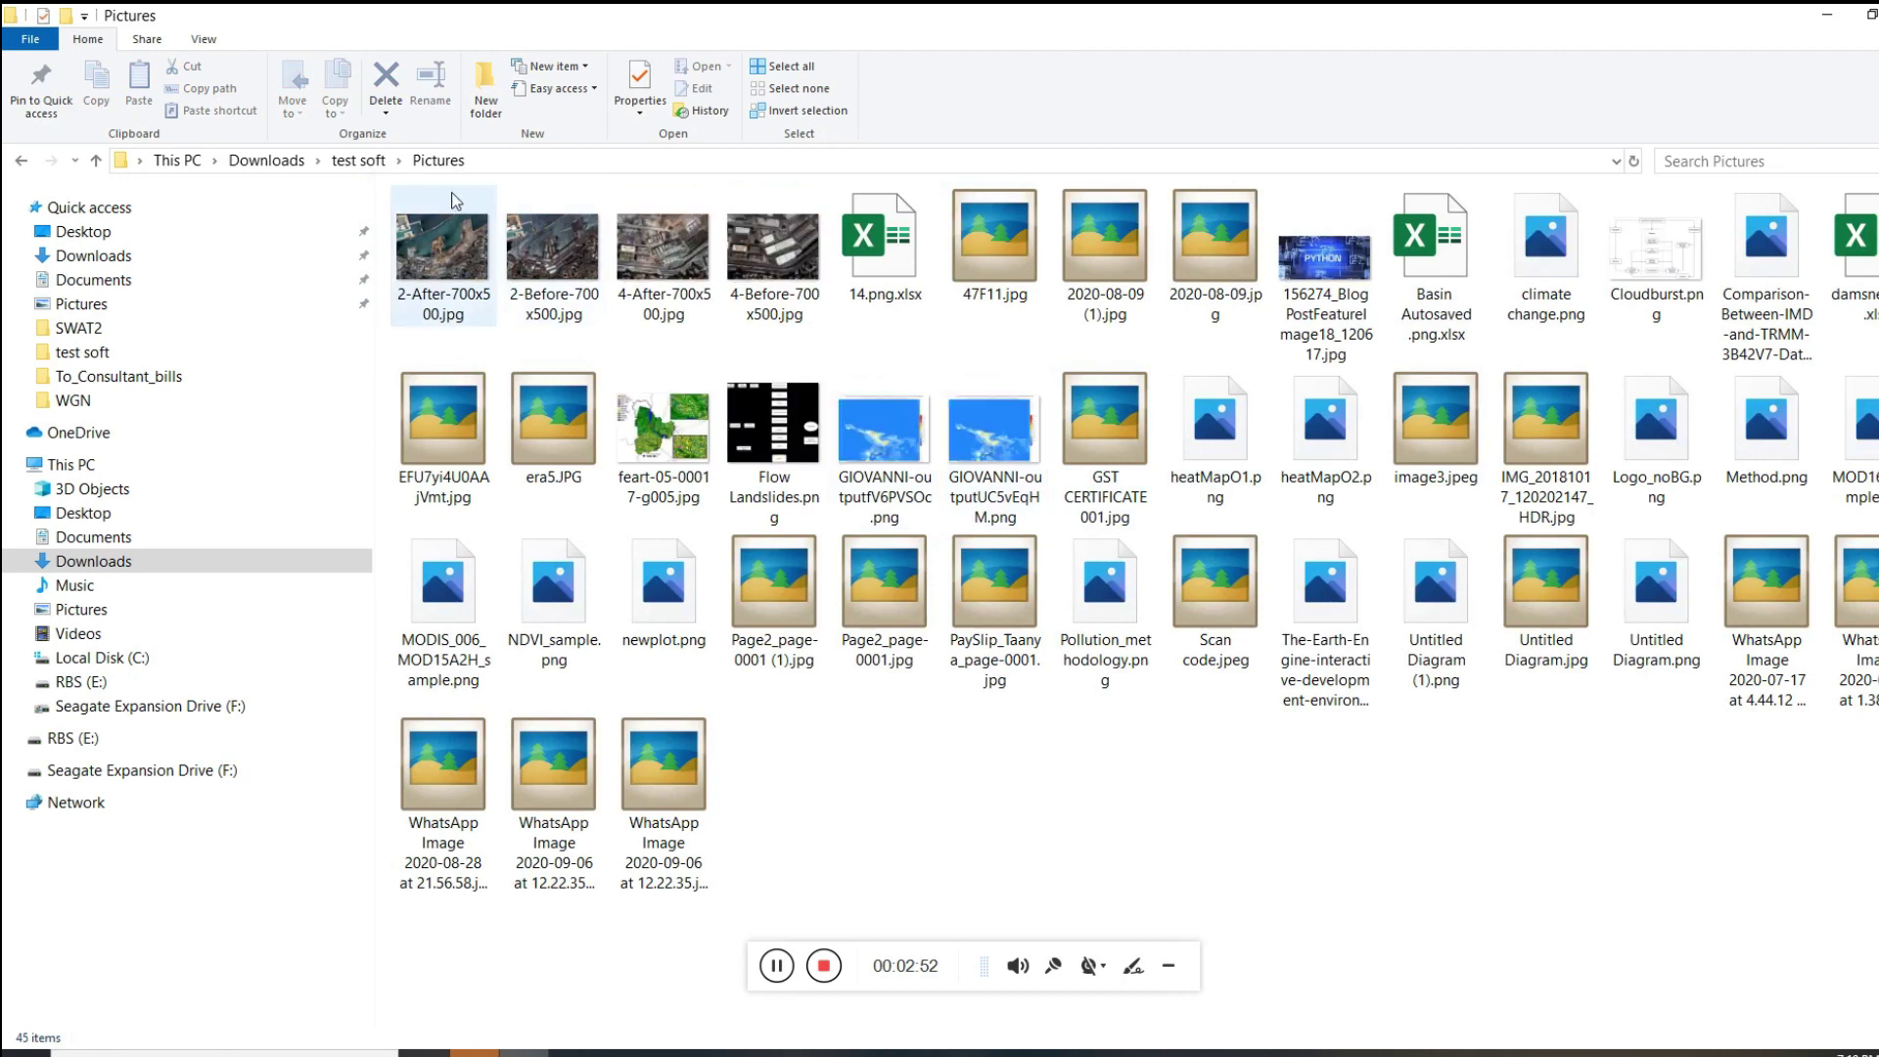
click(360, 161)
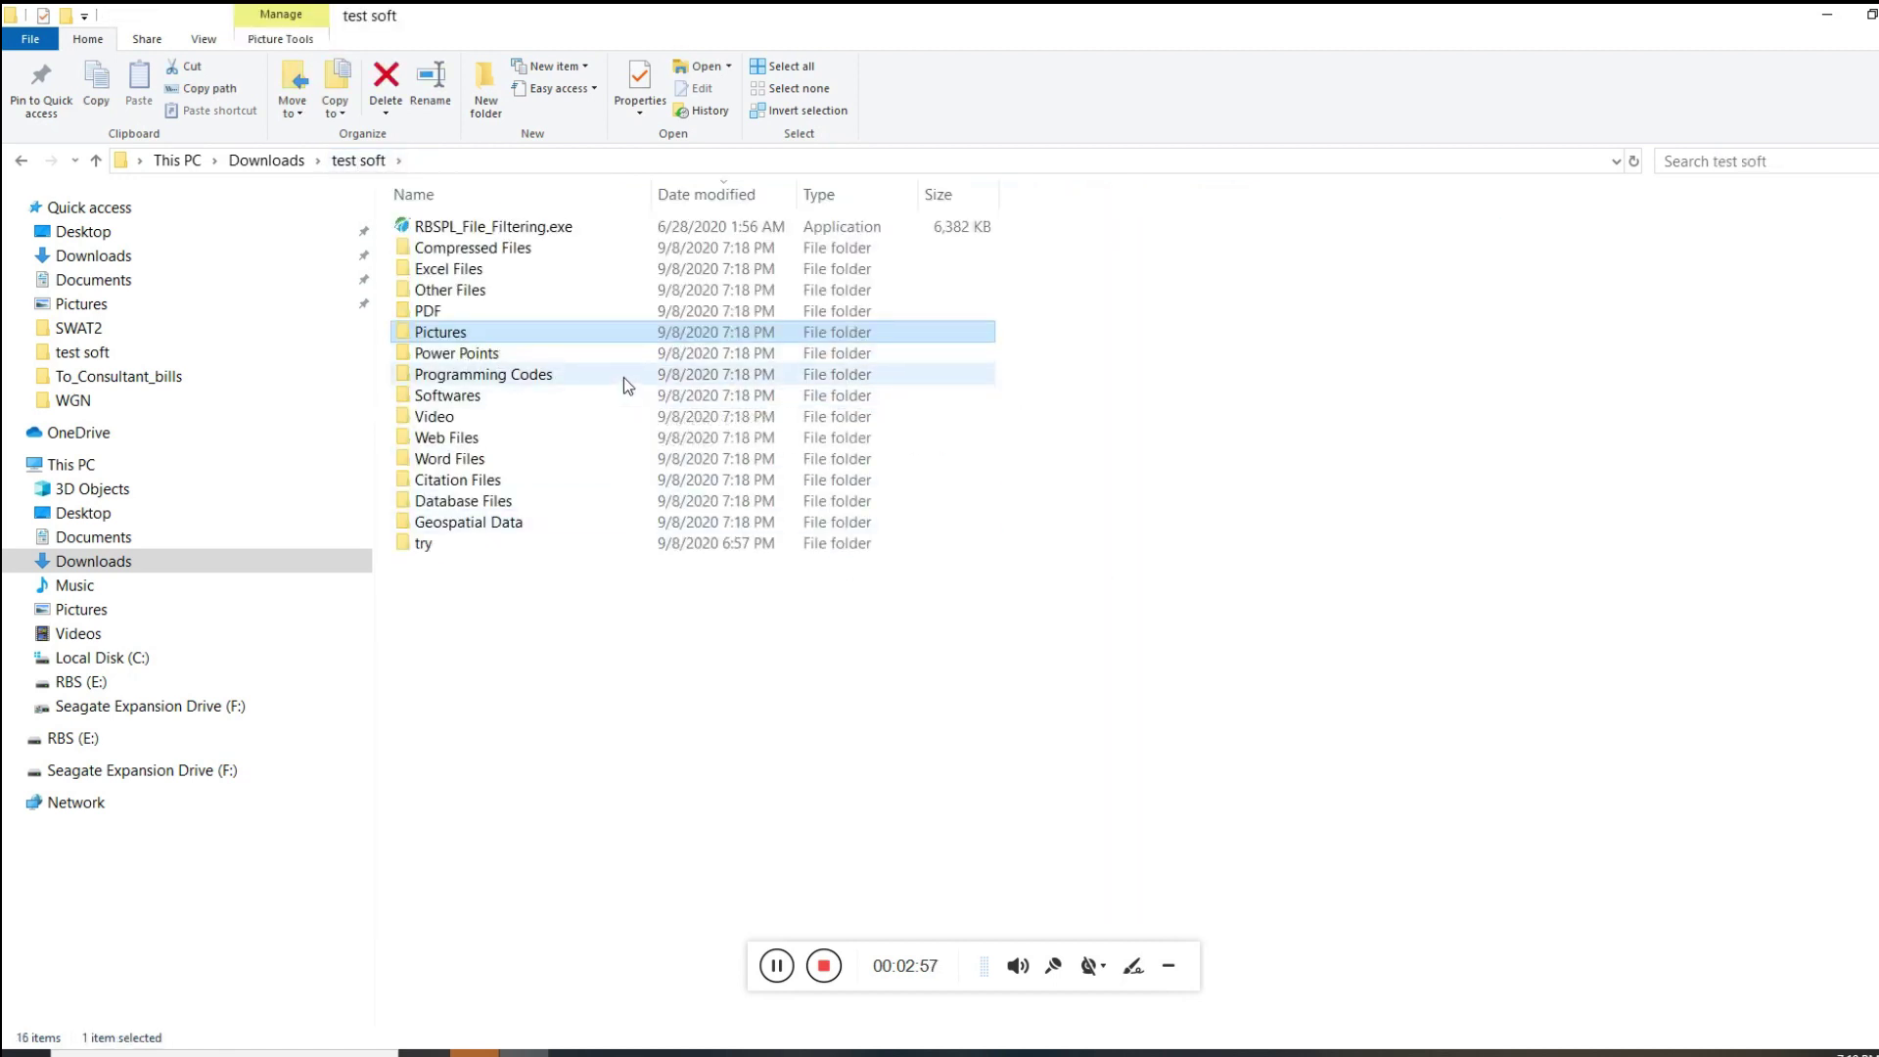
Inspect the contents of the Power Points folder and return to test soft
double_click(538, 350)
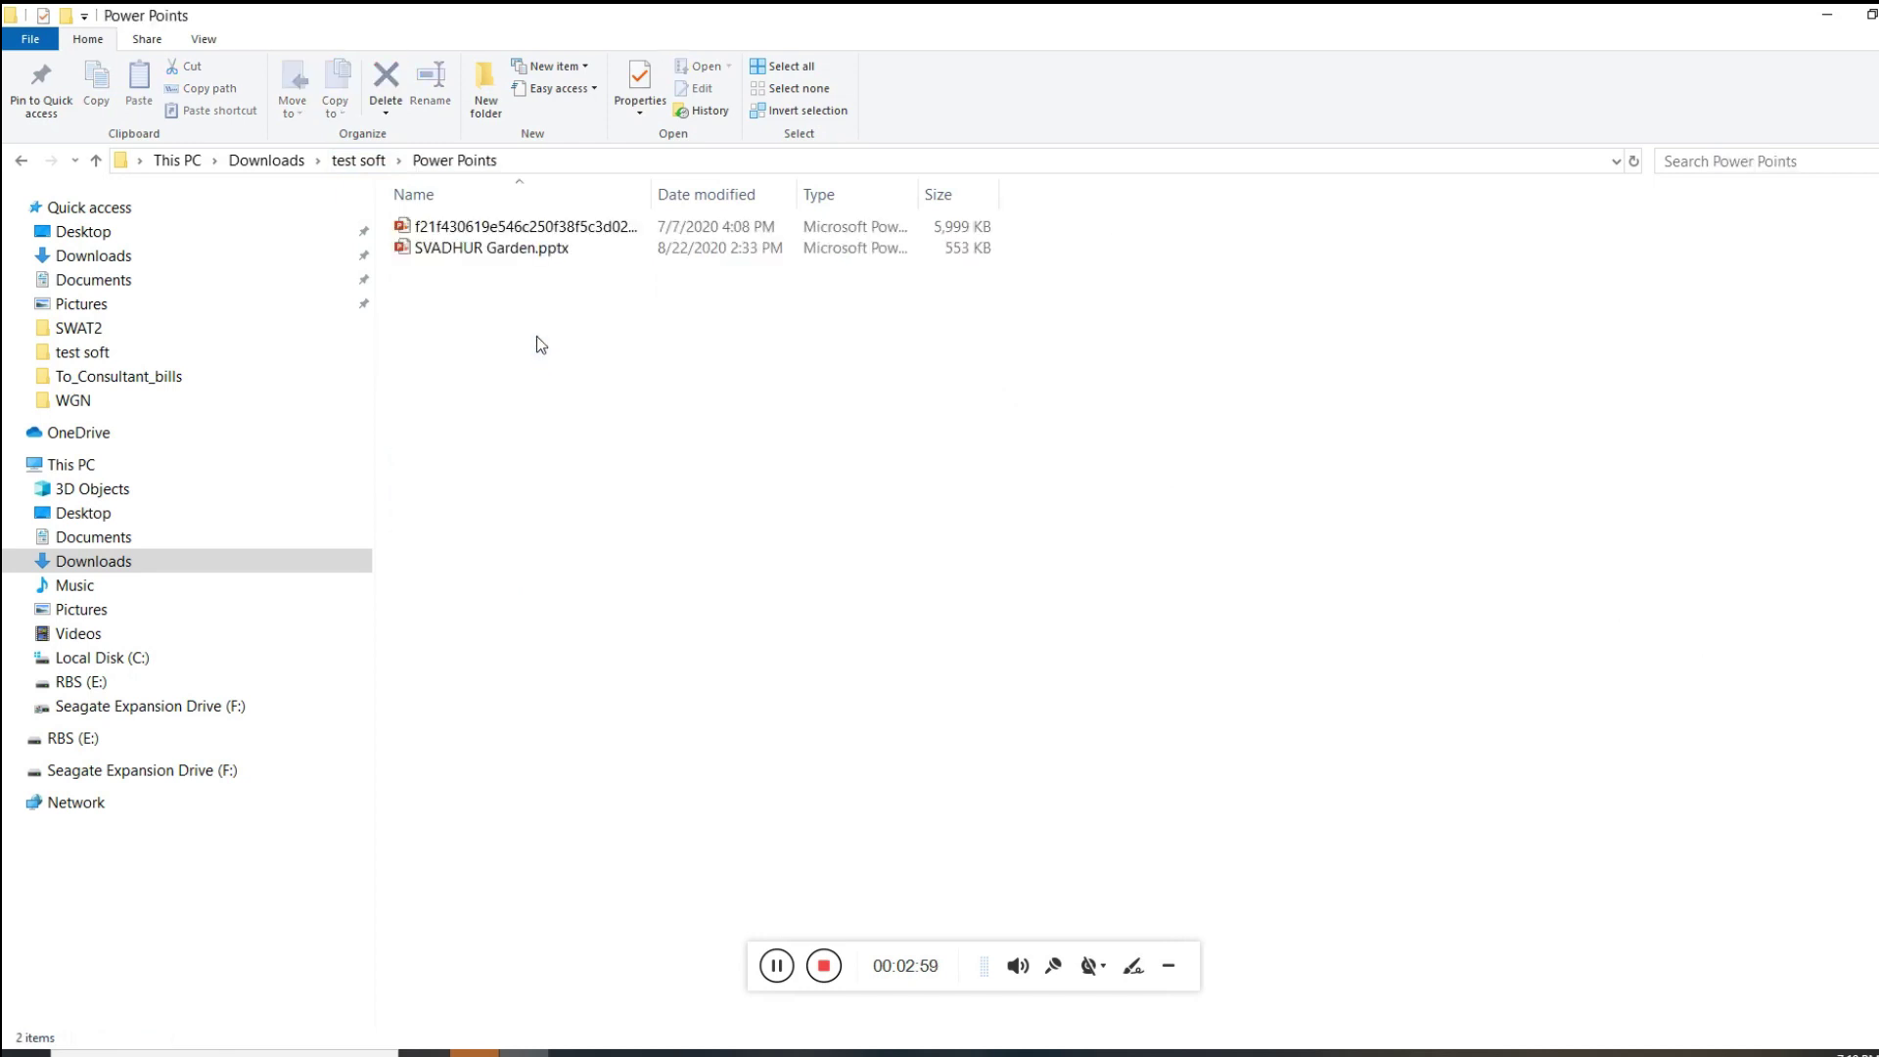
click(392, 166)
click(365, 164)
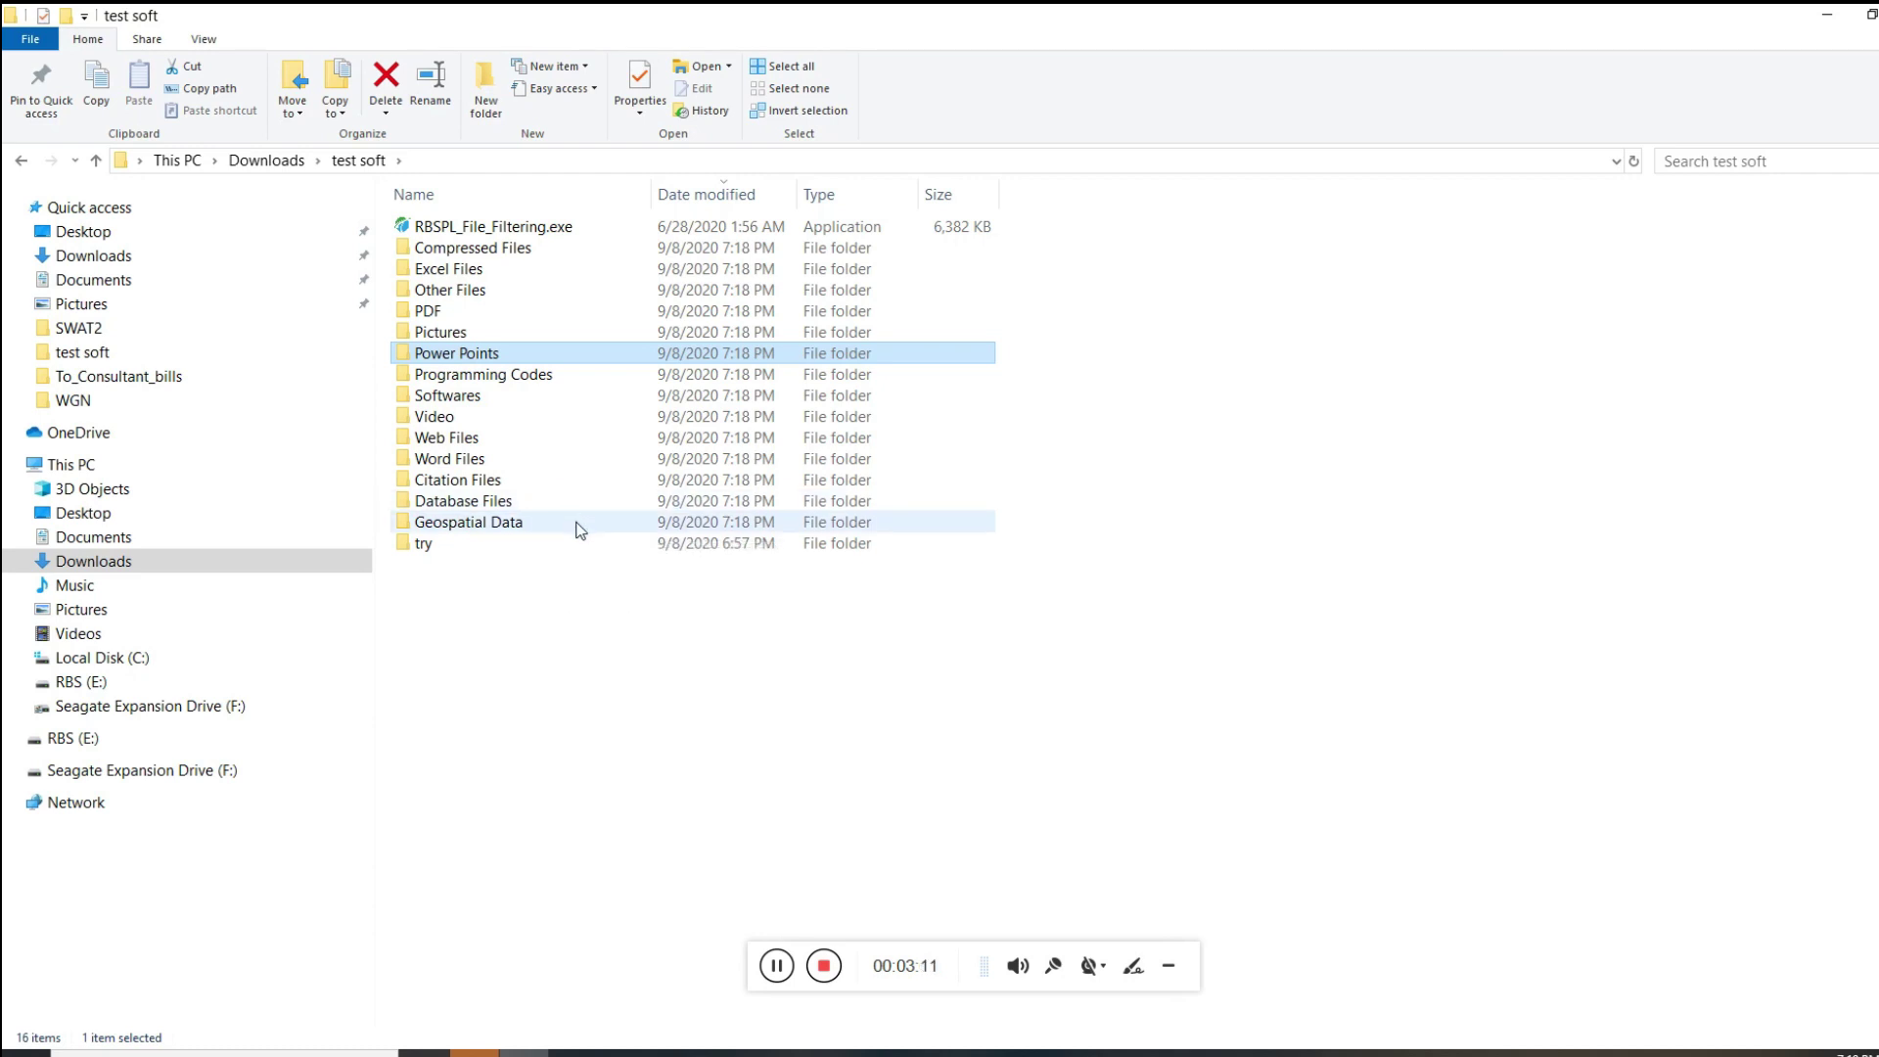
Inspect the Layers and Raster subfolders of the Geospatial Data folder, and return to test soft
double_click(578, 525)
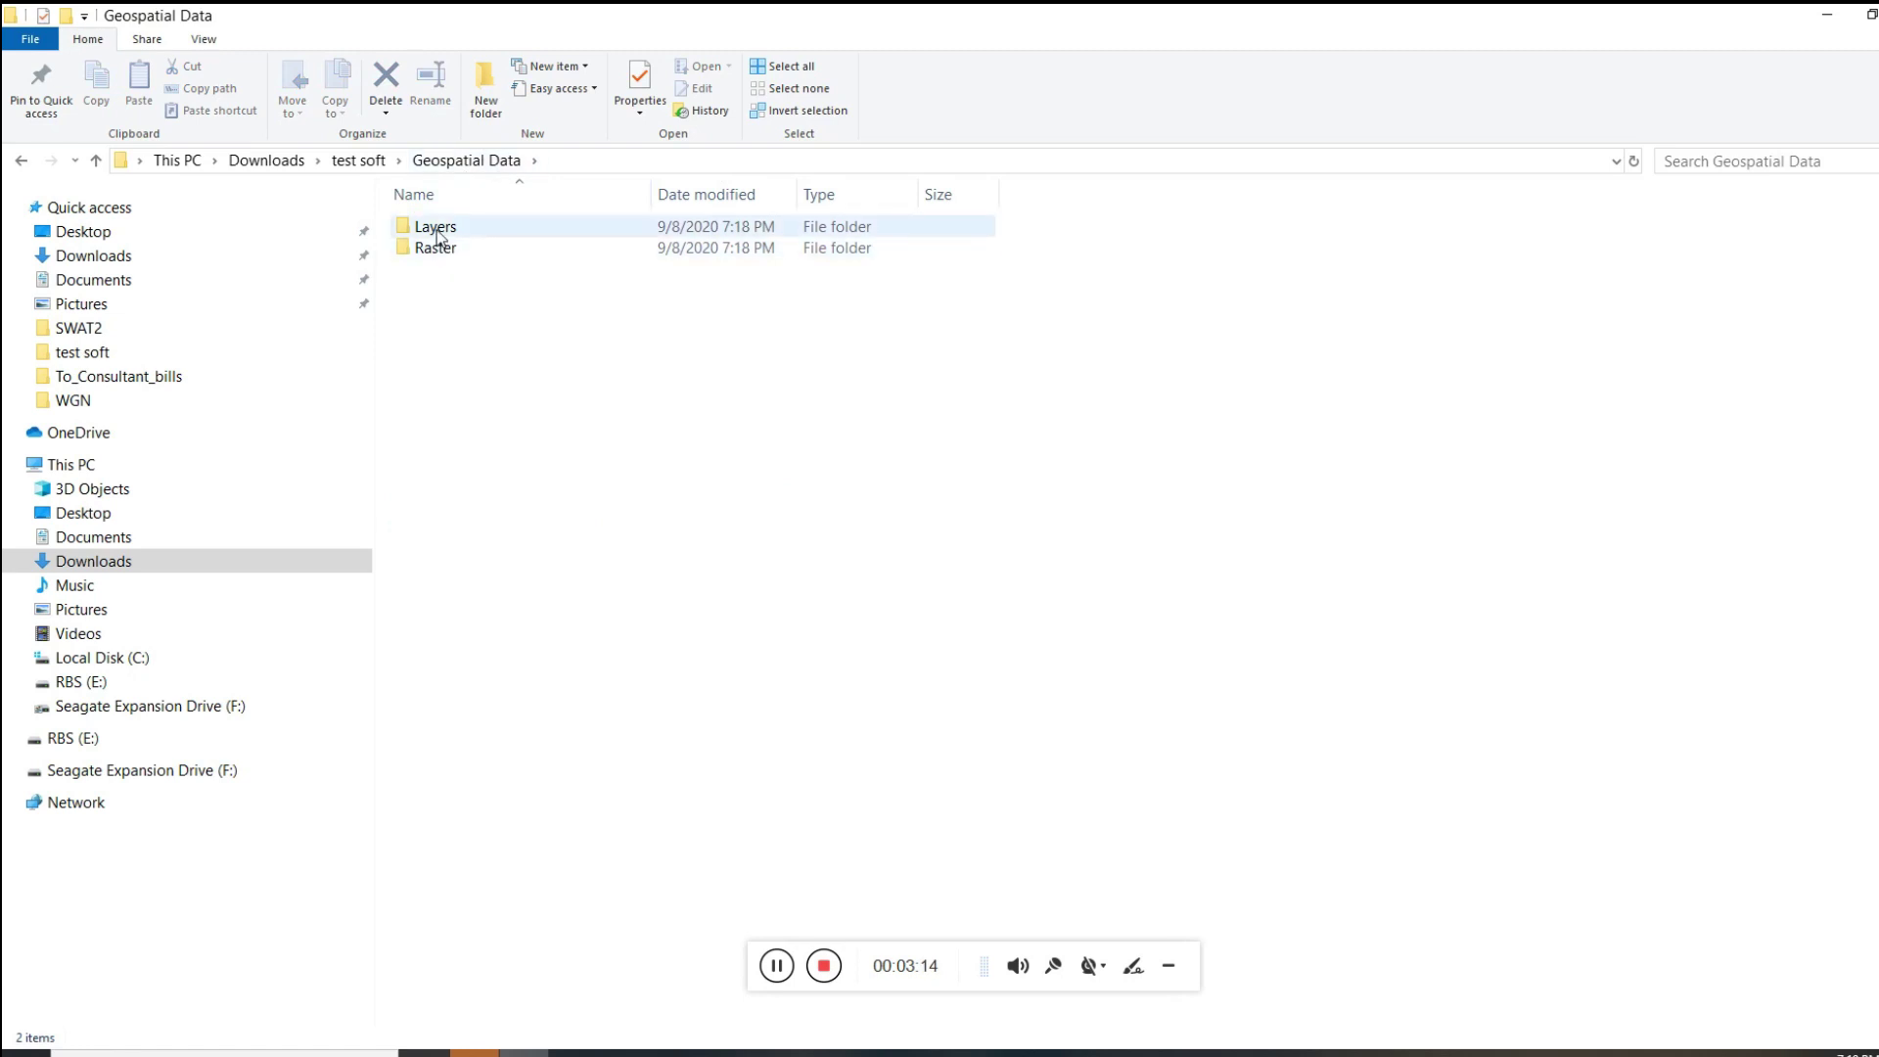
double_click(479, 231)
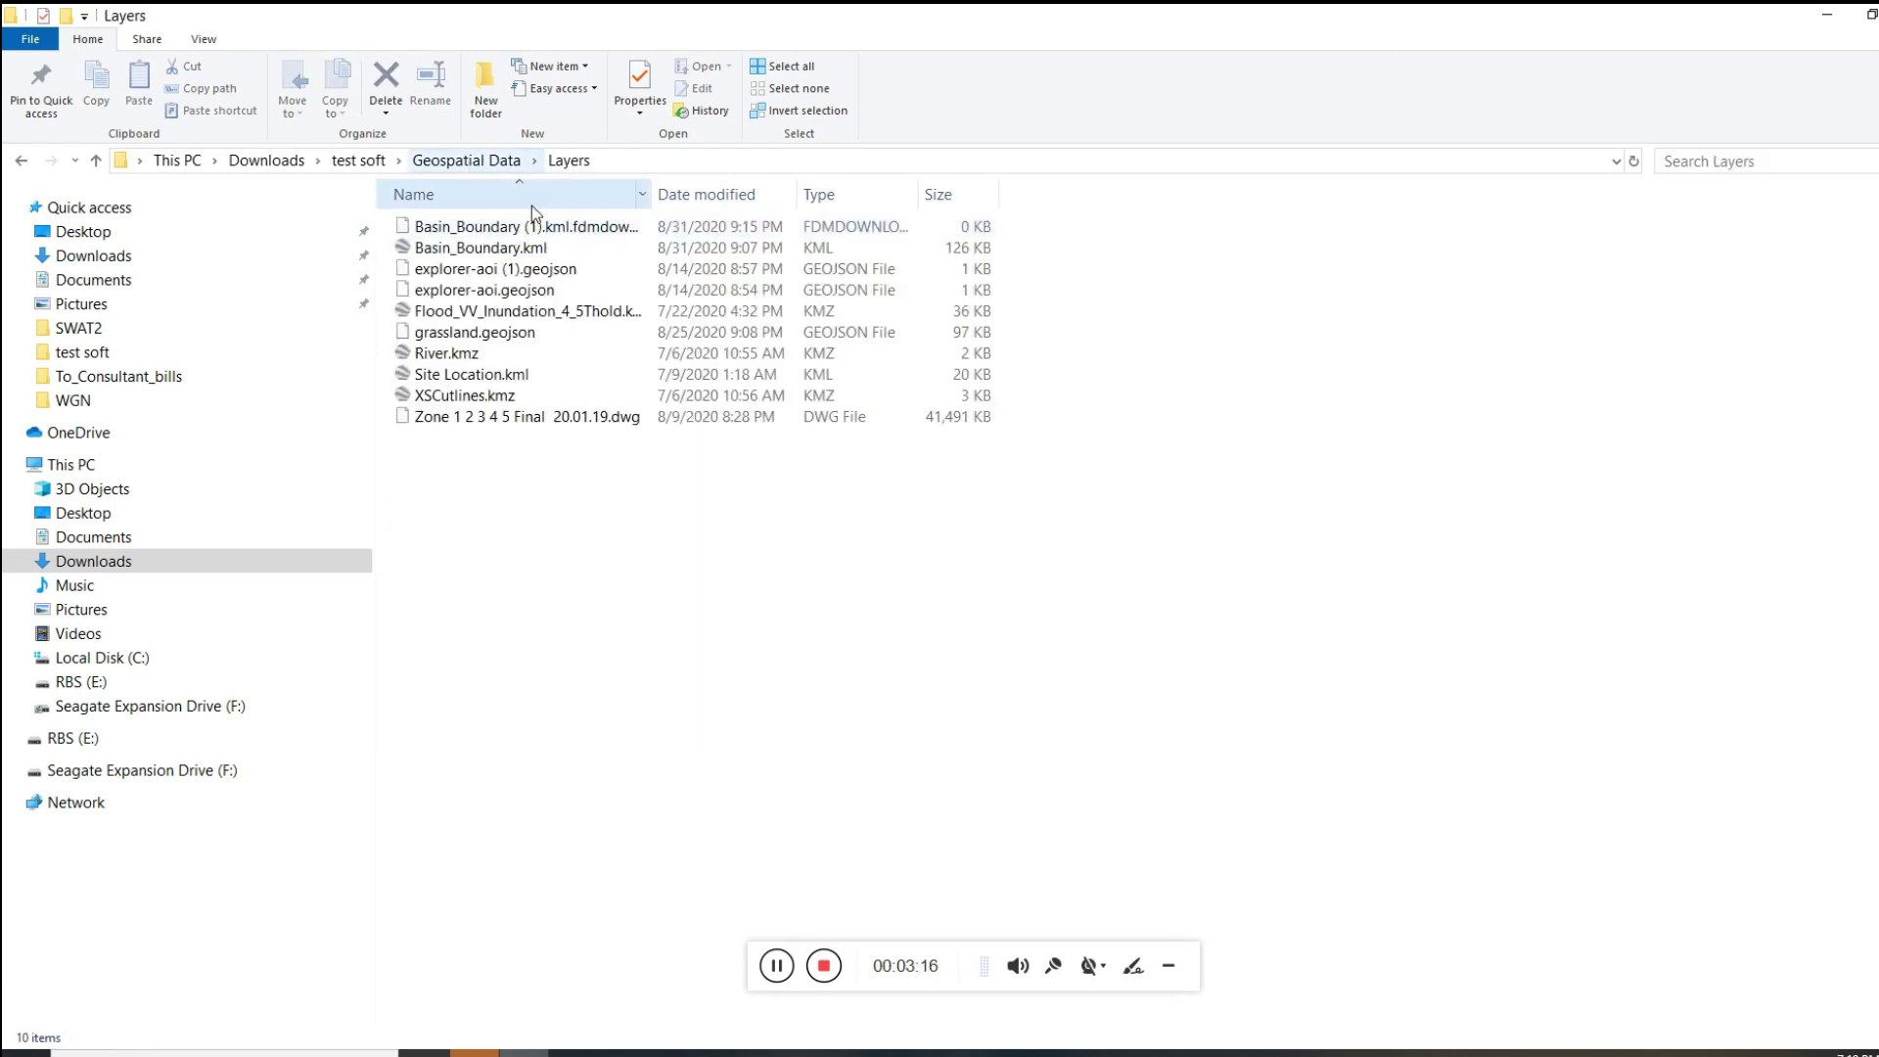
click(487, 163)
double_click(490, 248)
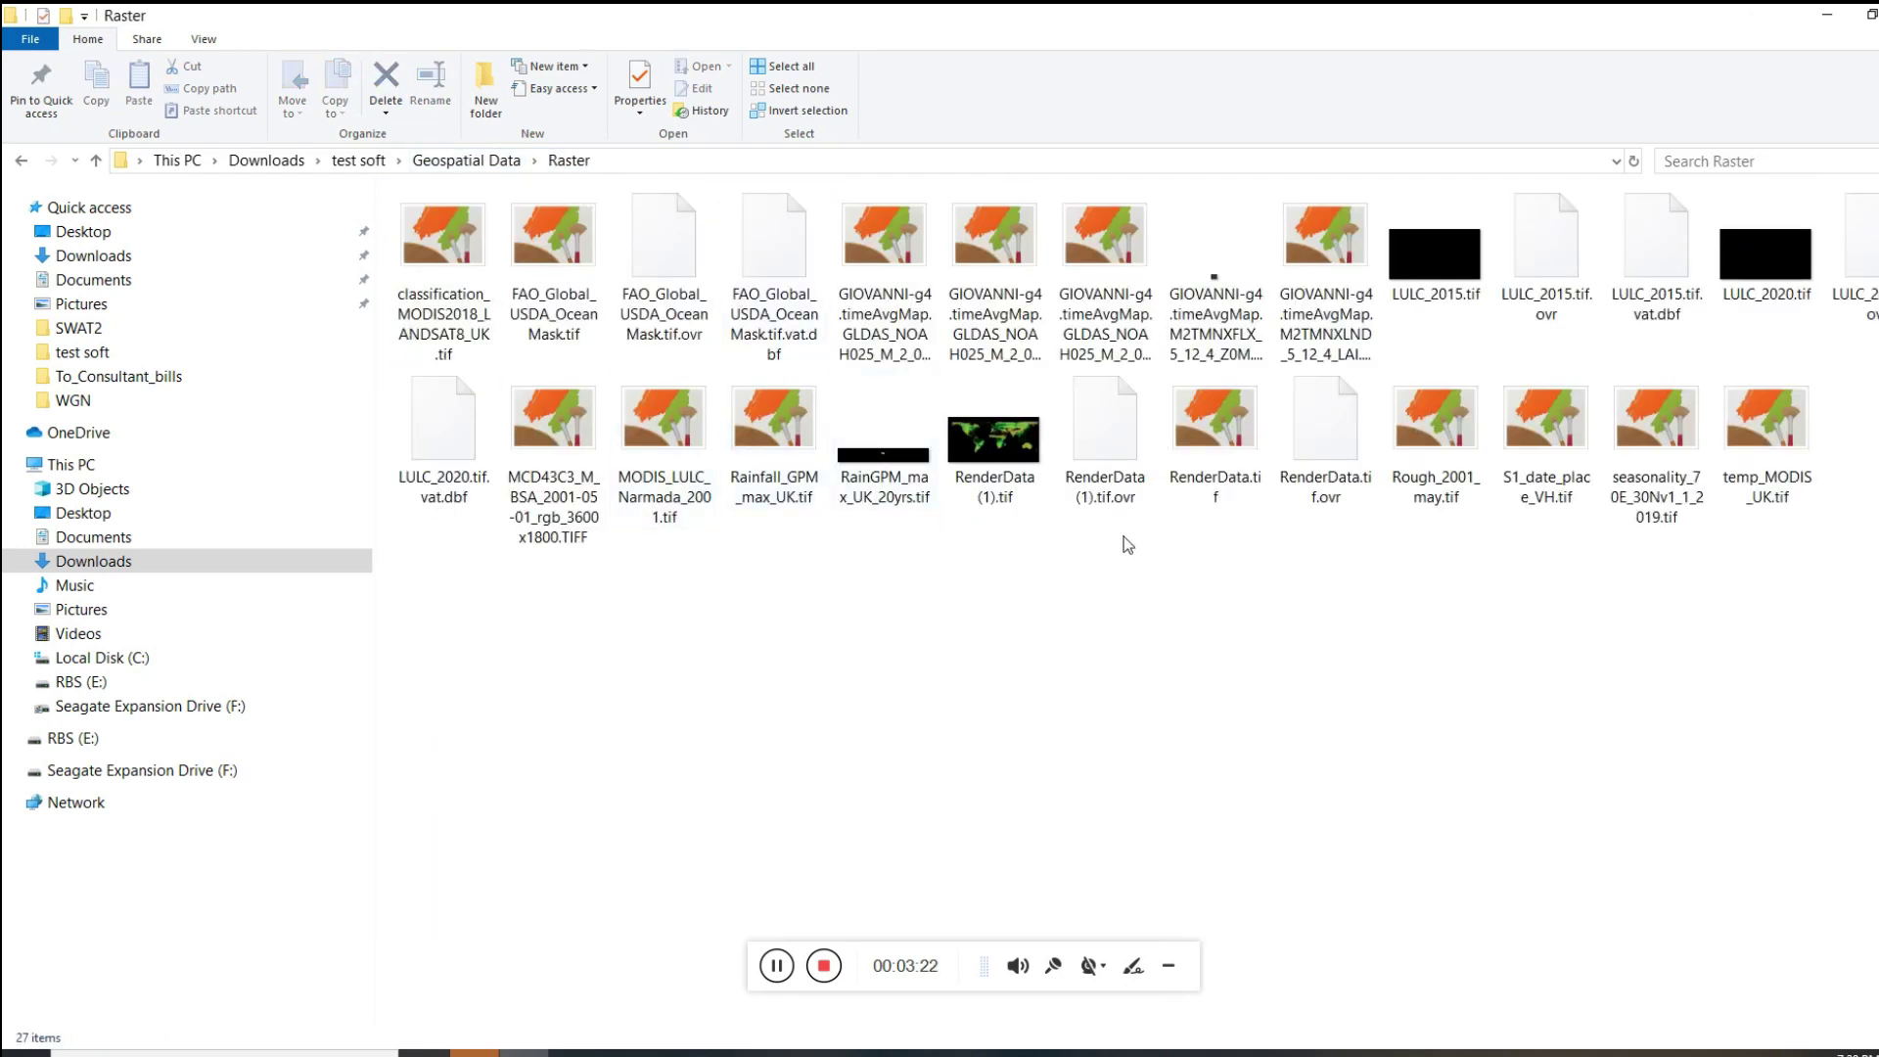
click(479, 162)
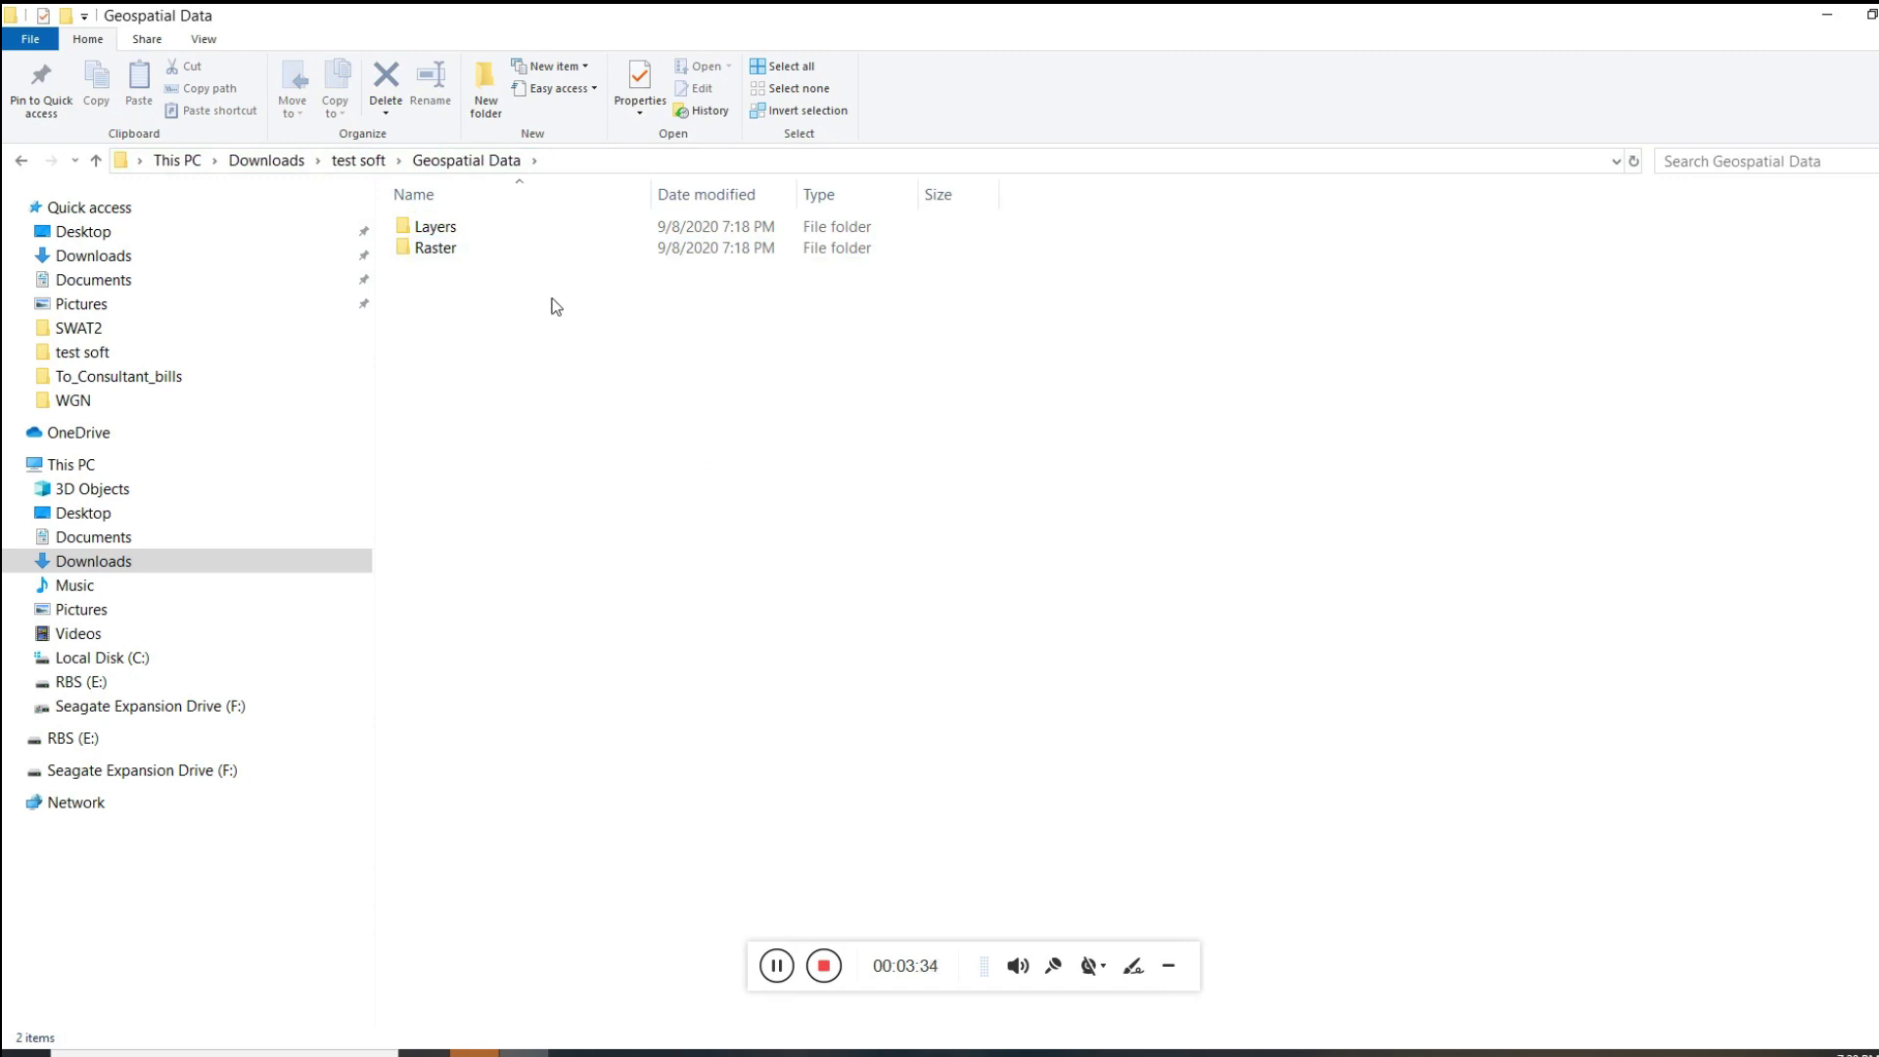
click(358, 161)
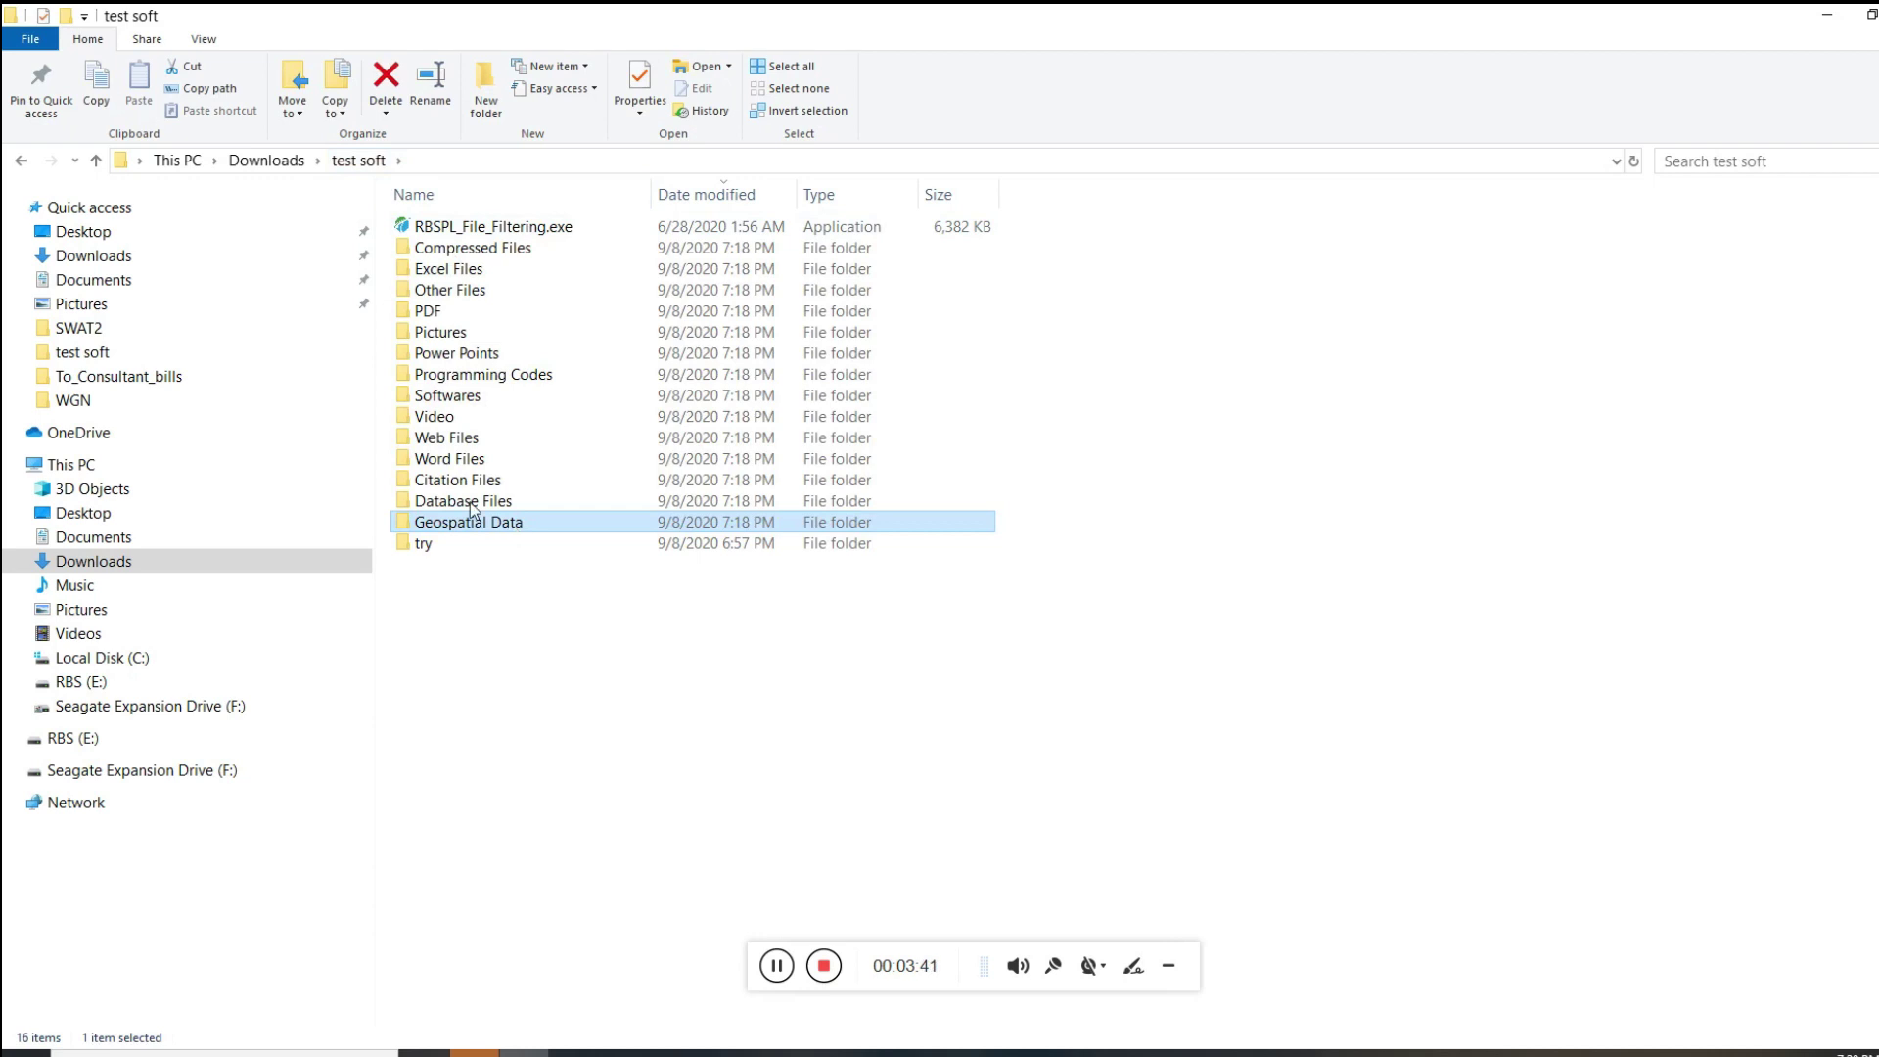
Inspect the contents of the Web Files and Word Files folders, returning to test soft after each
double_click(502, 443)
click(359, 160)
double_click(545, 459)
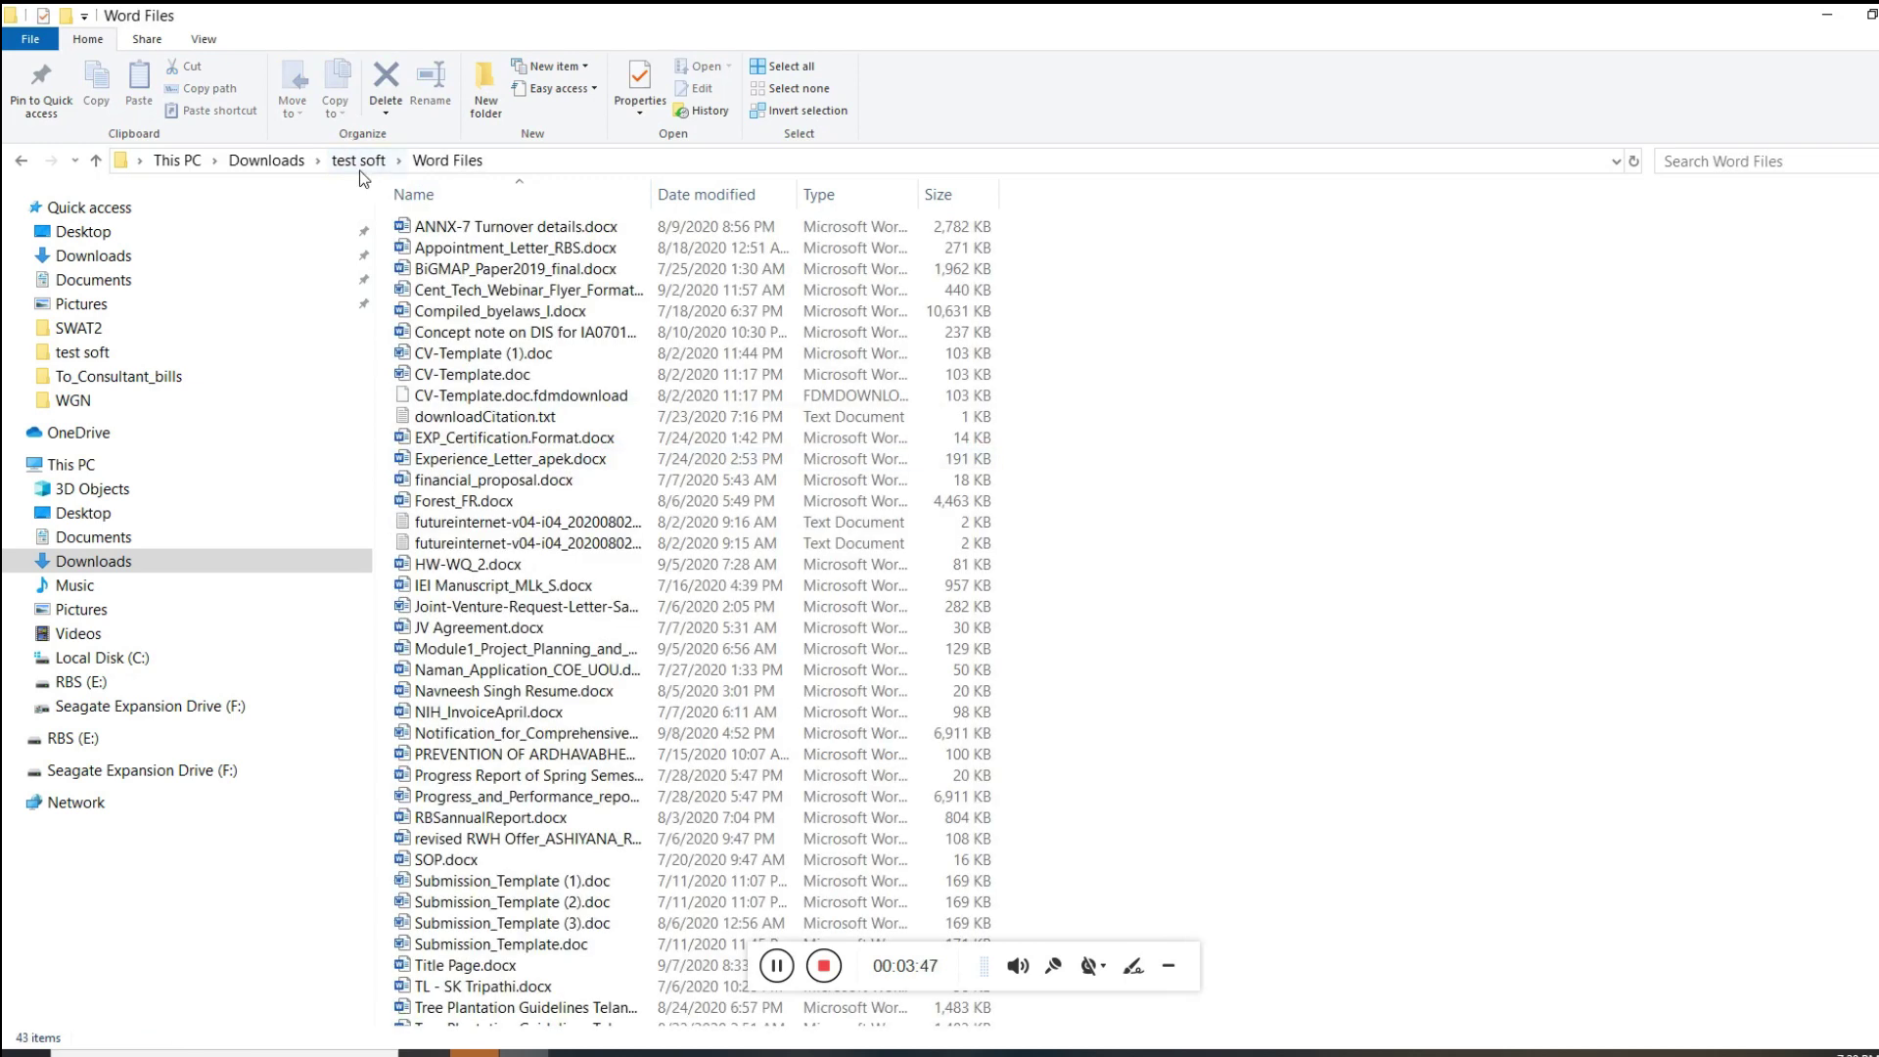
click(359, 160)
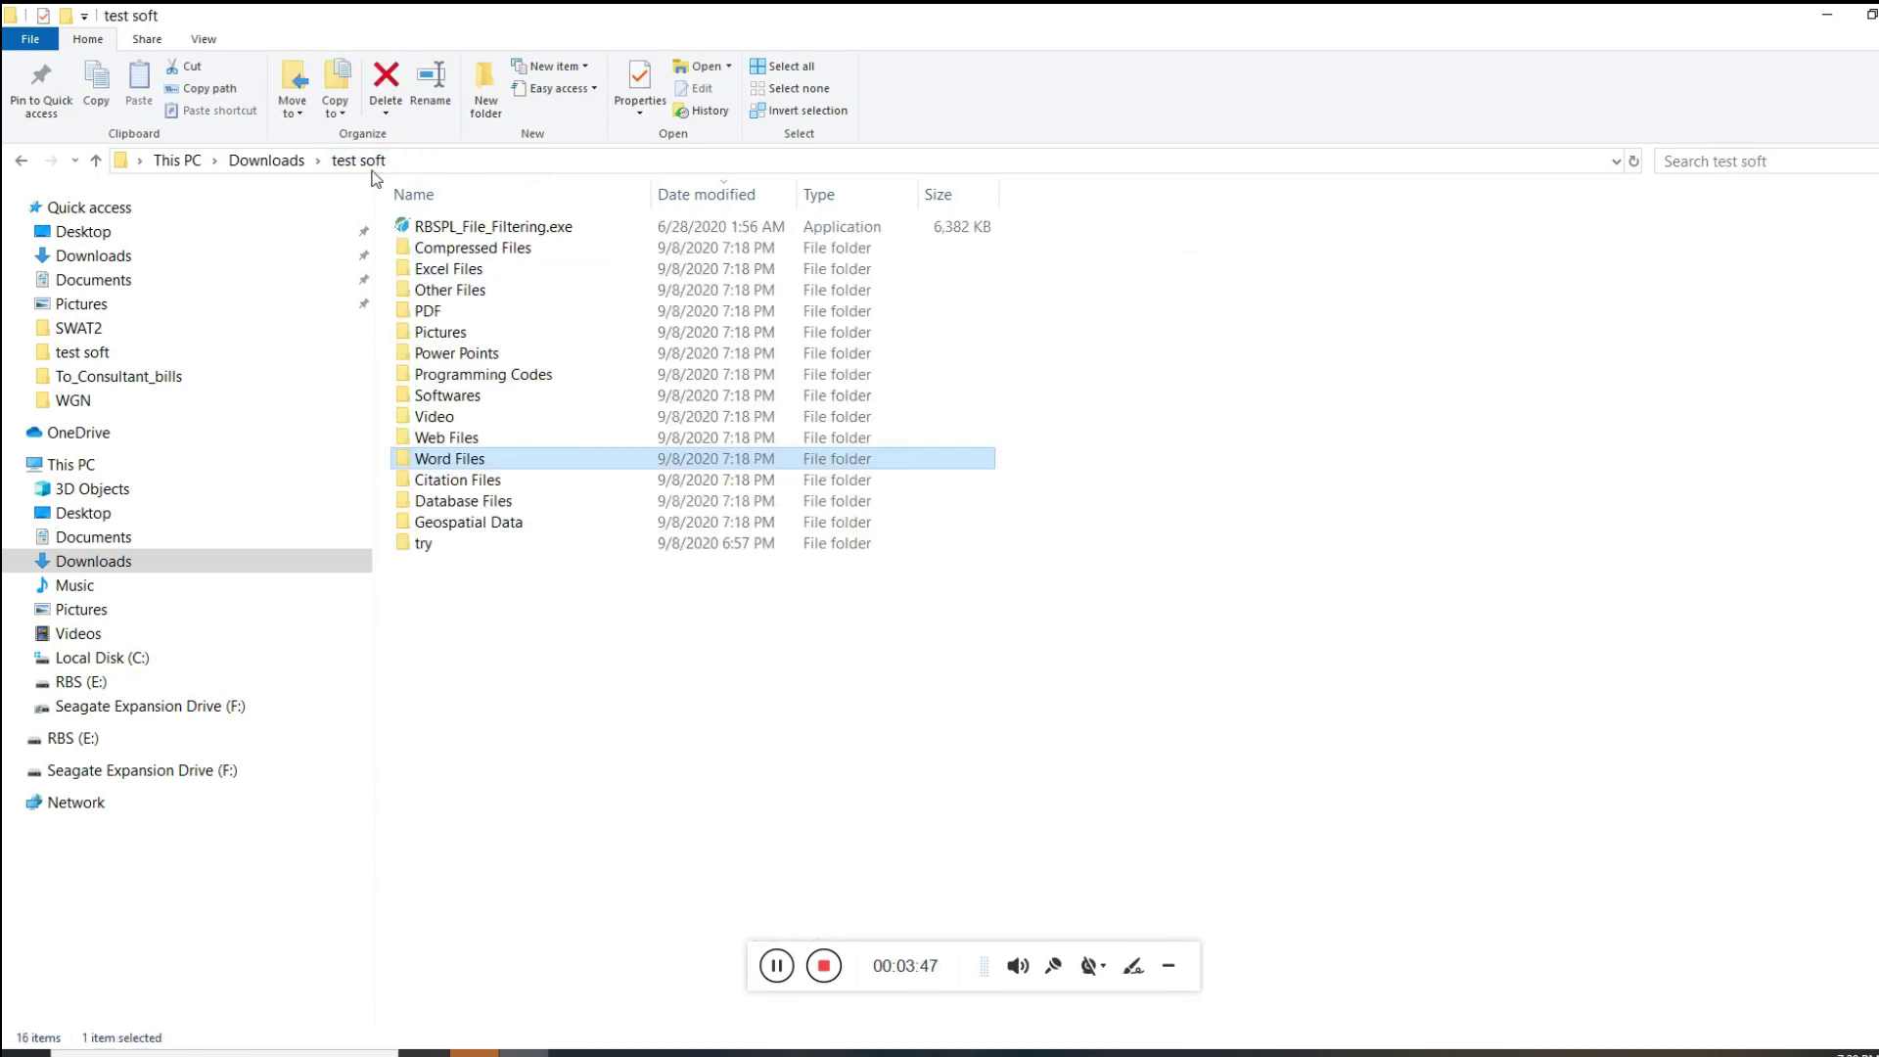
Inspect the contents of the Citation Files and Database Files folders, returning to test soft after each
double_click(561, 482)
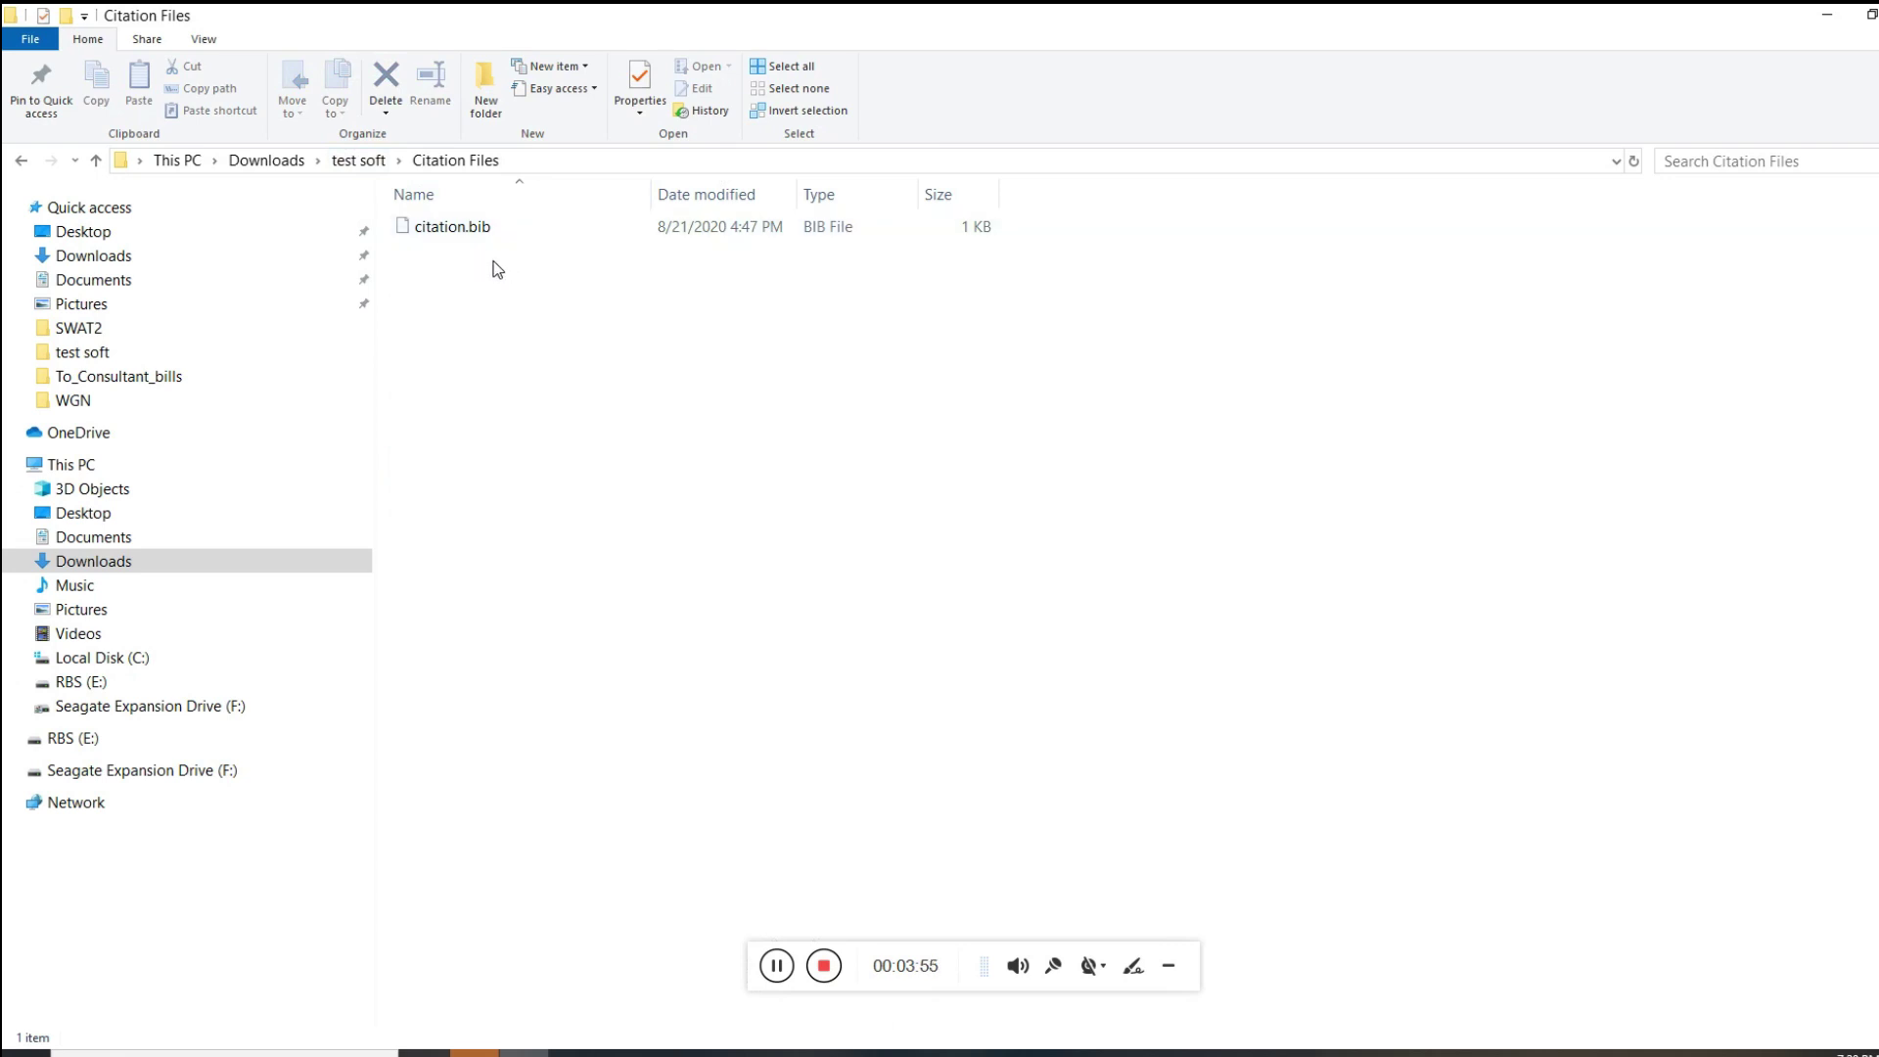
click(359, 161)
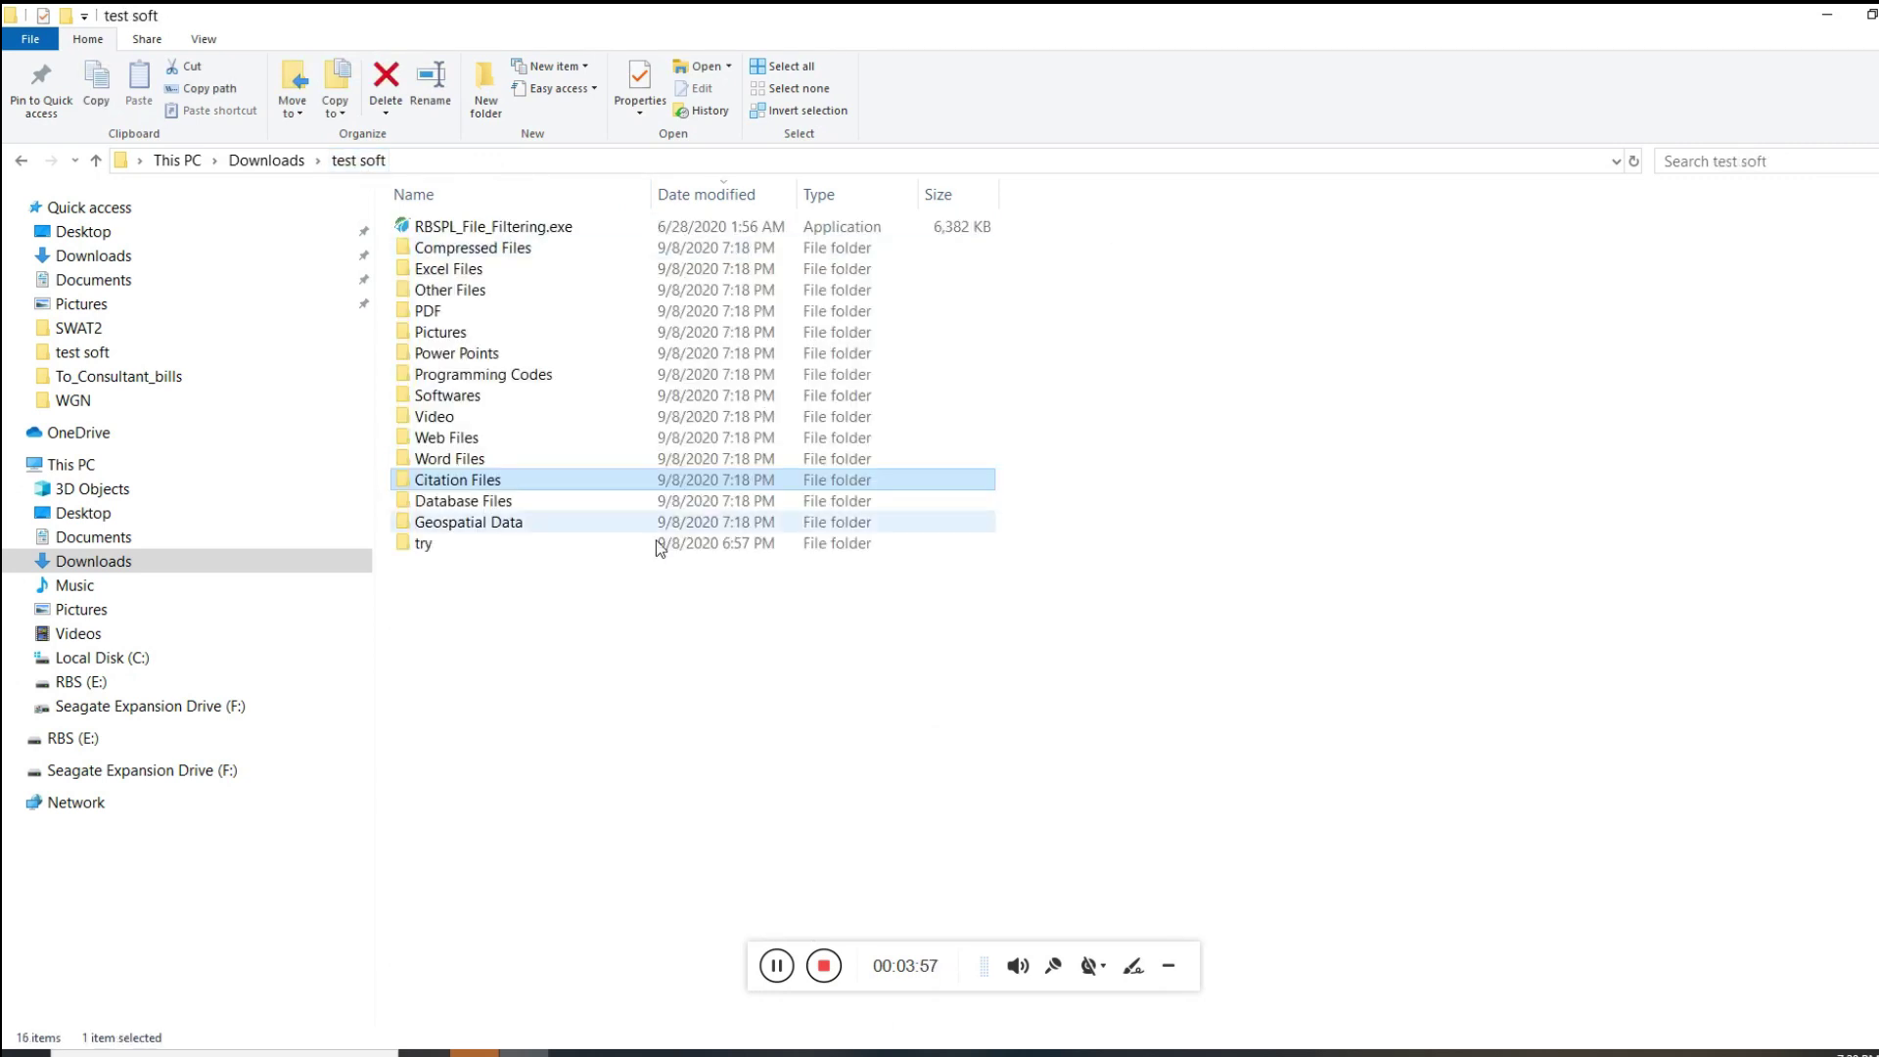
double_click(579, 508)
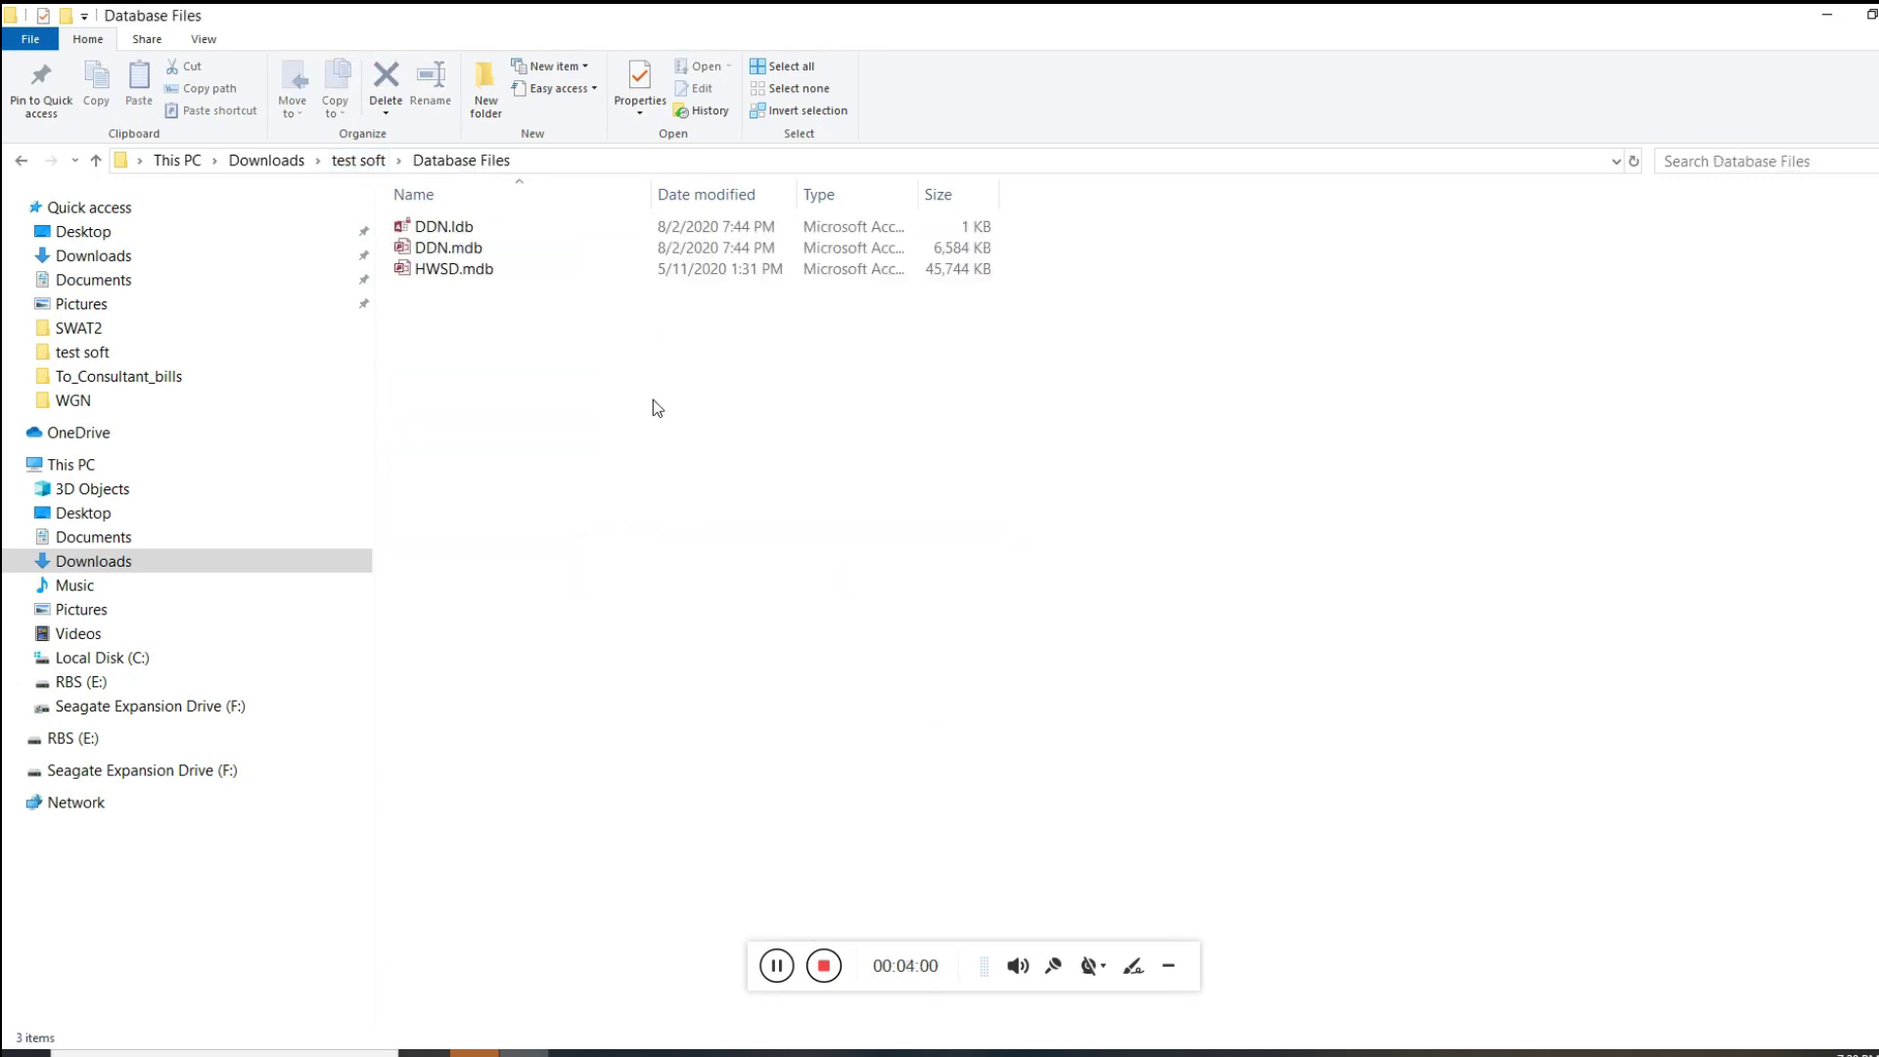
click(356, 160)
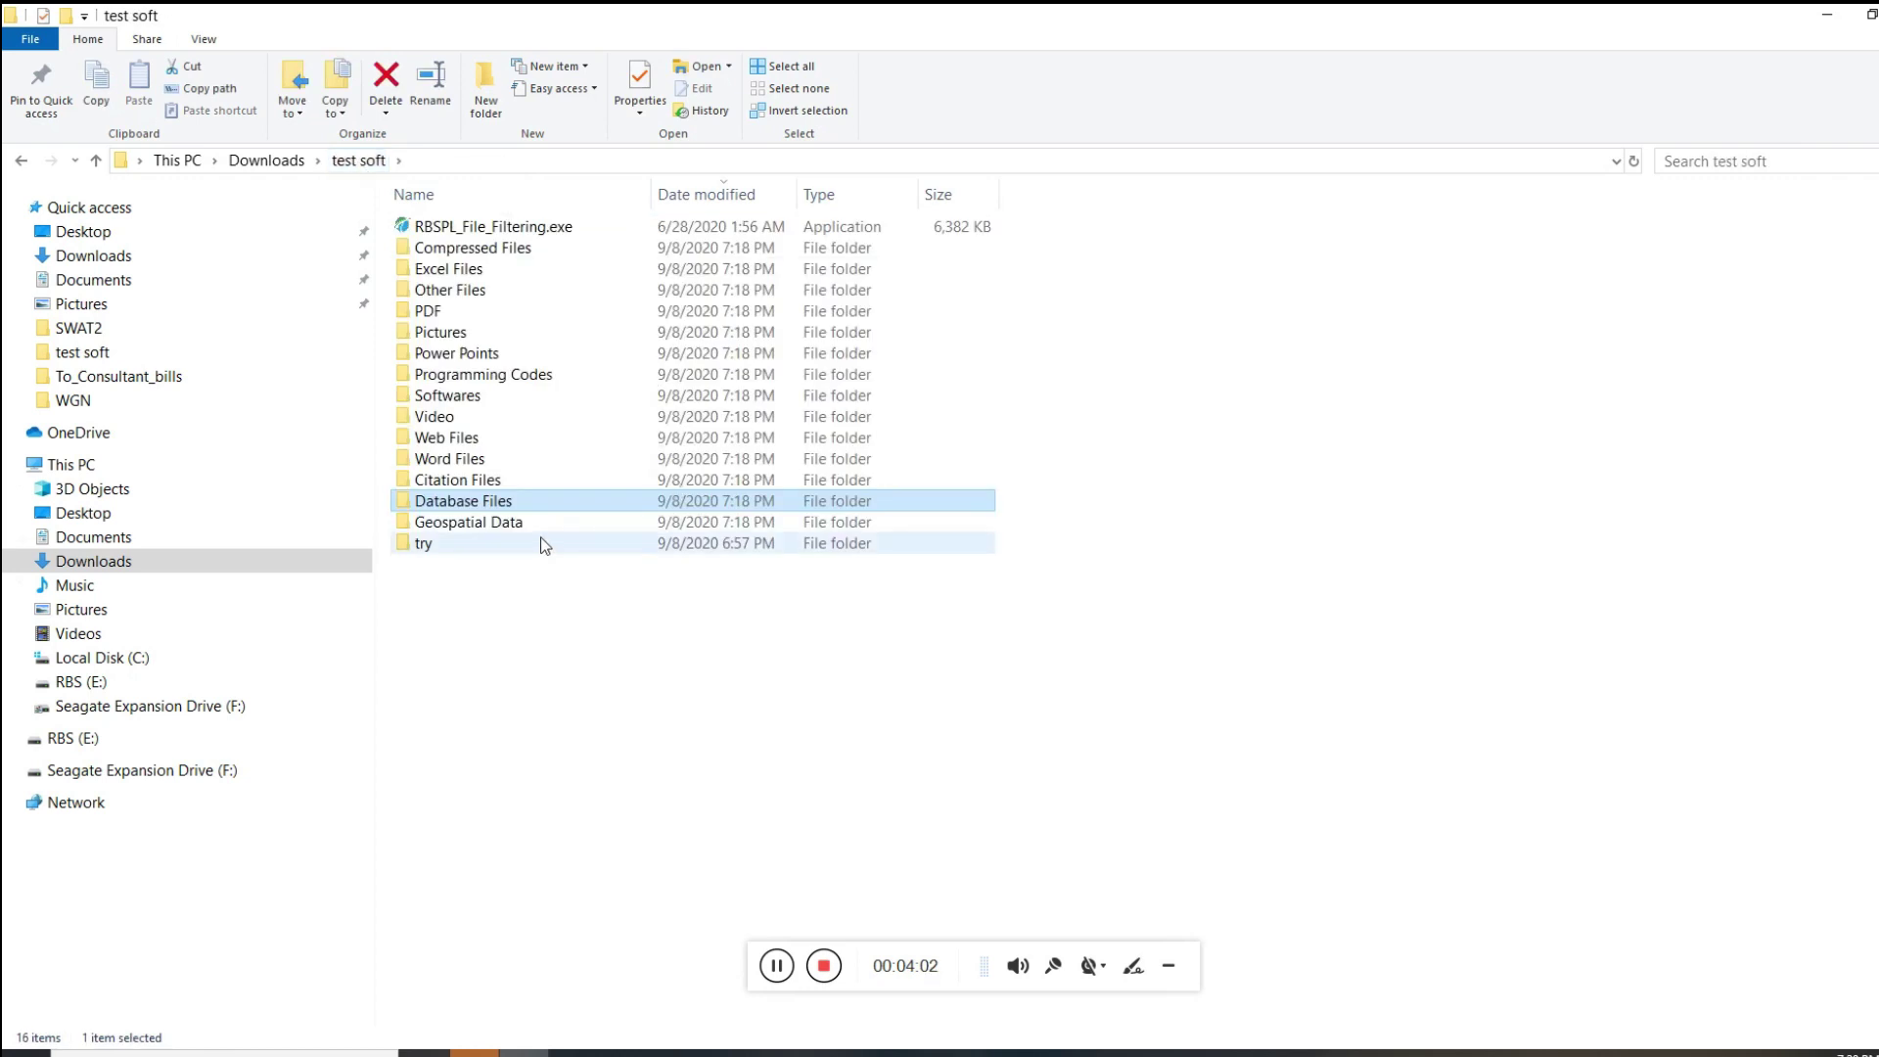